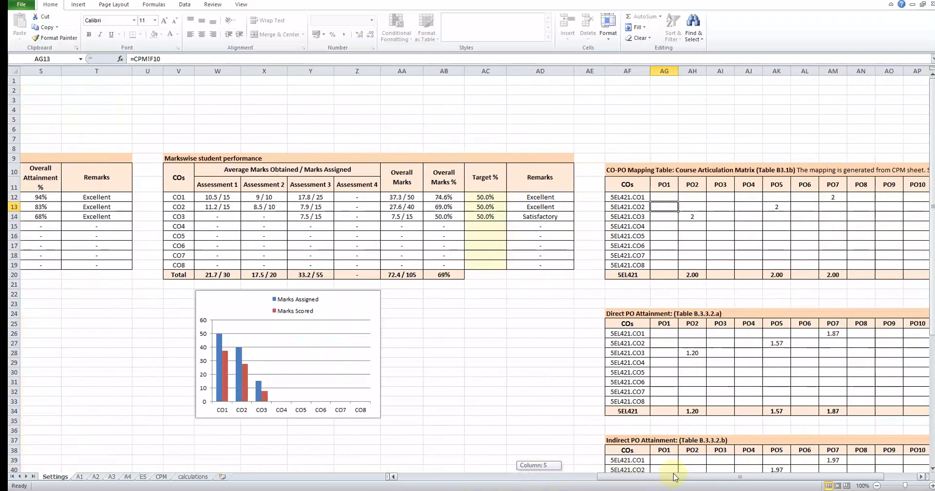
Look over the Settings sheet's tables and instructions, browse the assessment, CPM and calculations sheets, and return to Settings
scroll(692, 428, "down", 13)
scroll(686, 455, "up", 3)
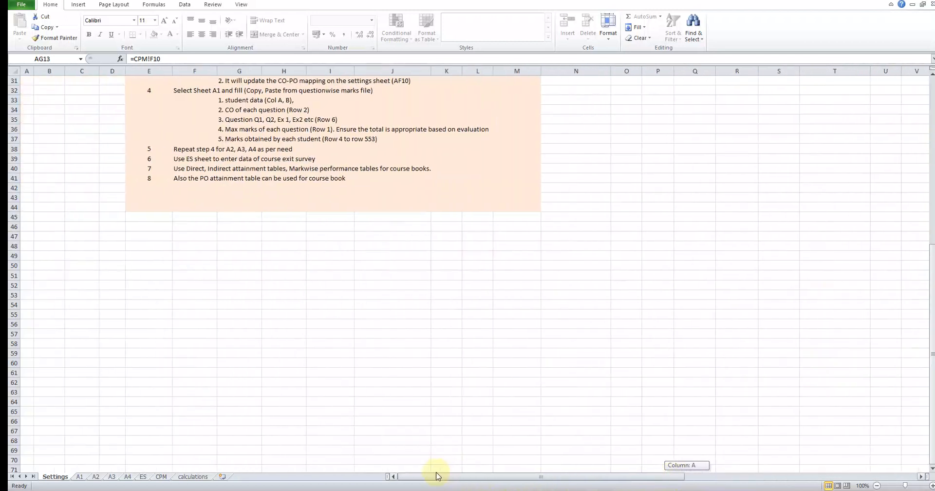
scroll(330, 370, "up", 10)
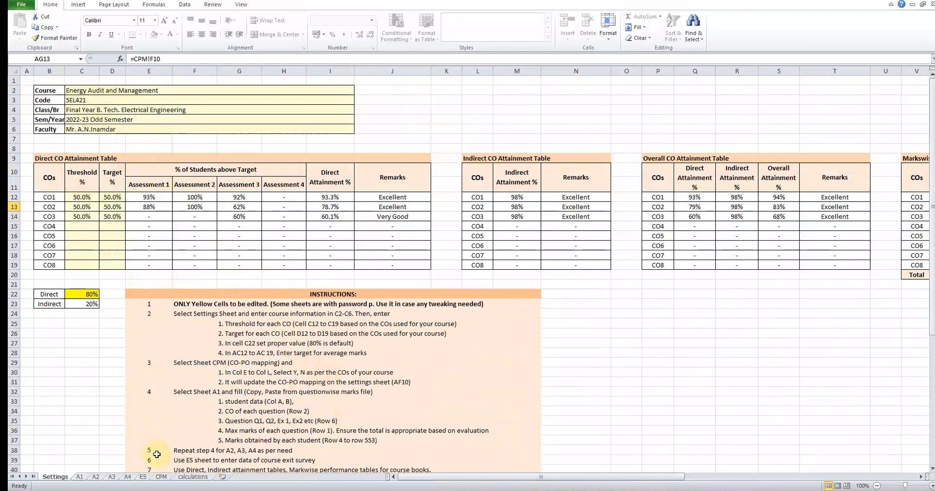
left_click(80, 479)
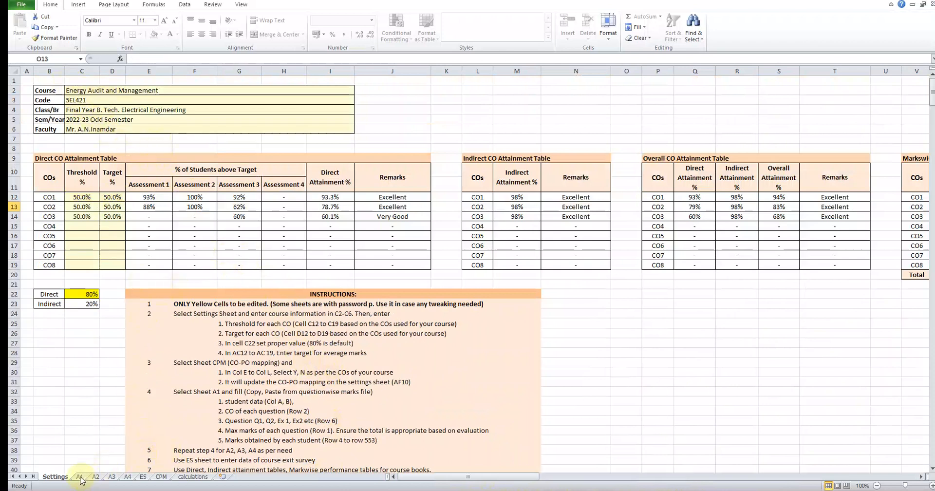
left_click(57, 479)
left_click(80, 480)
left_click(96, 477)
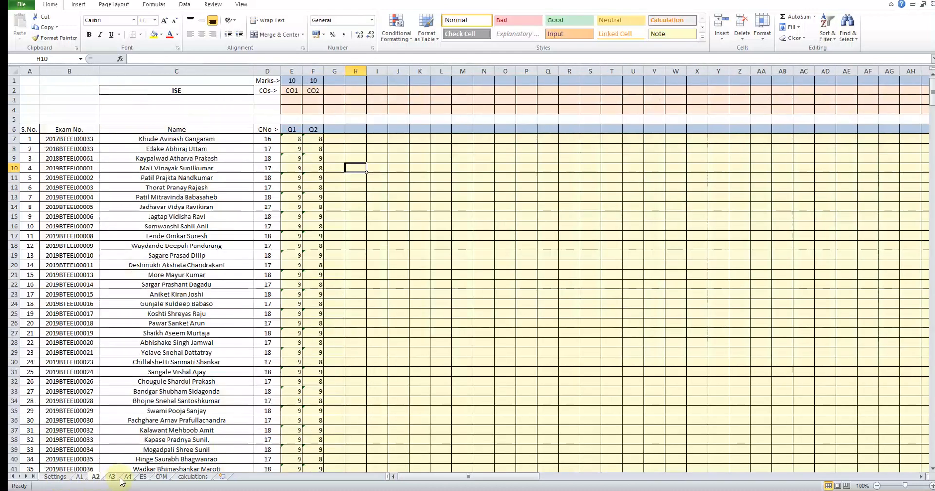
left_click(128, 477)
left_click(161, 477)
left_click(193, 477)
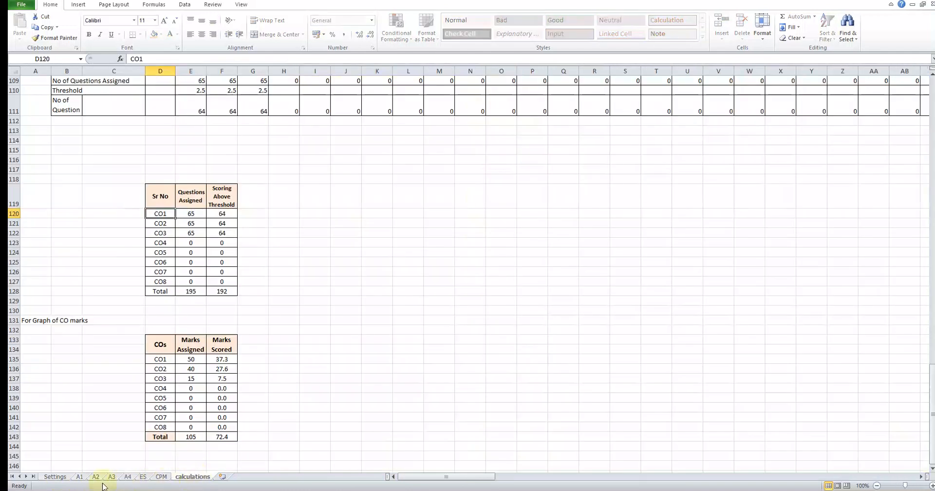
left_click(51, 478)
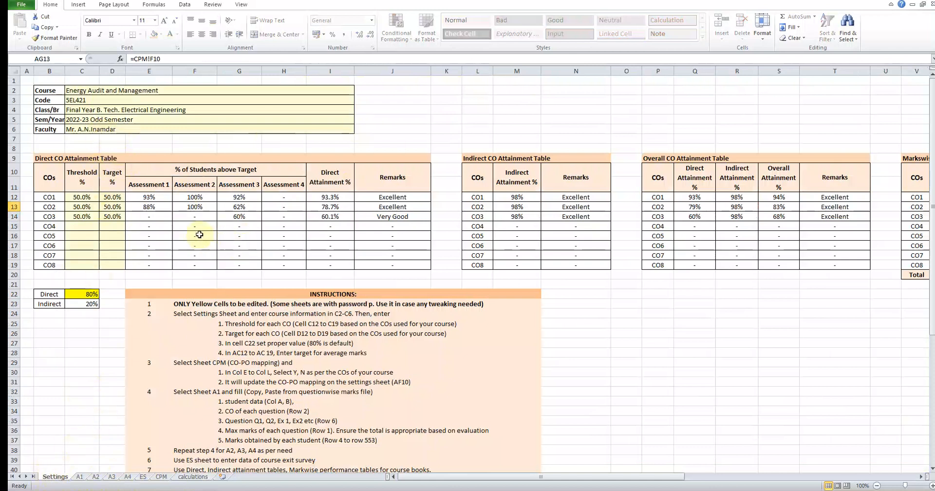
Examine the course, code, class, semester and faculty cells C2 to C6, and check the layout of sheet A1
left_click(141, 101)
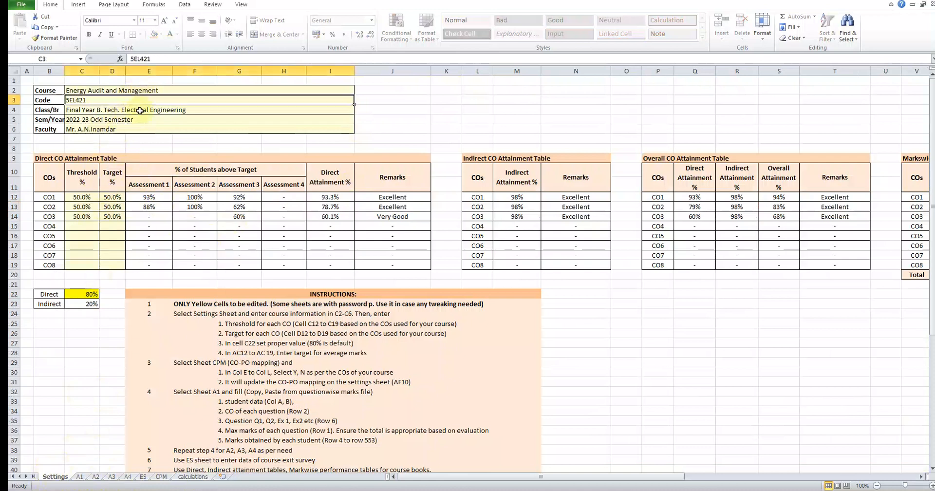
left_click(141, 111)
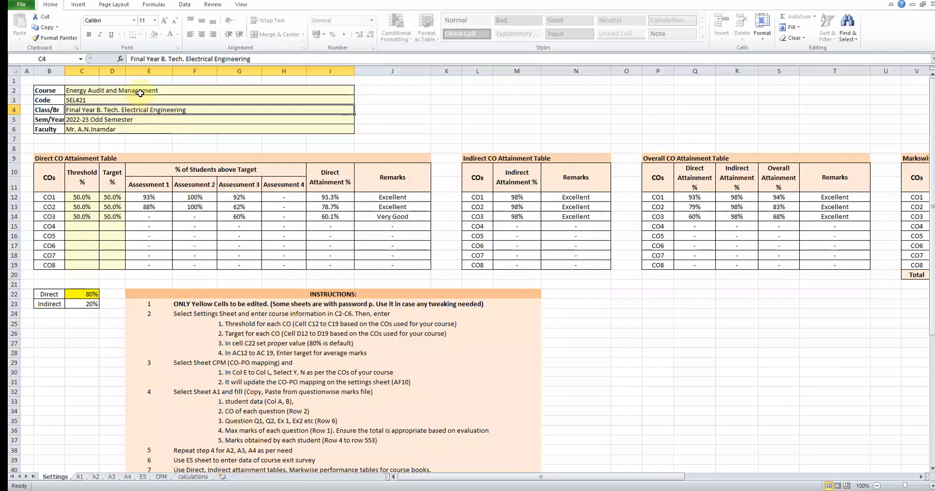
left_click(141, 121)
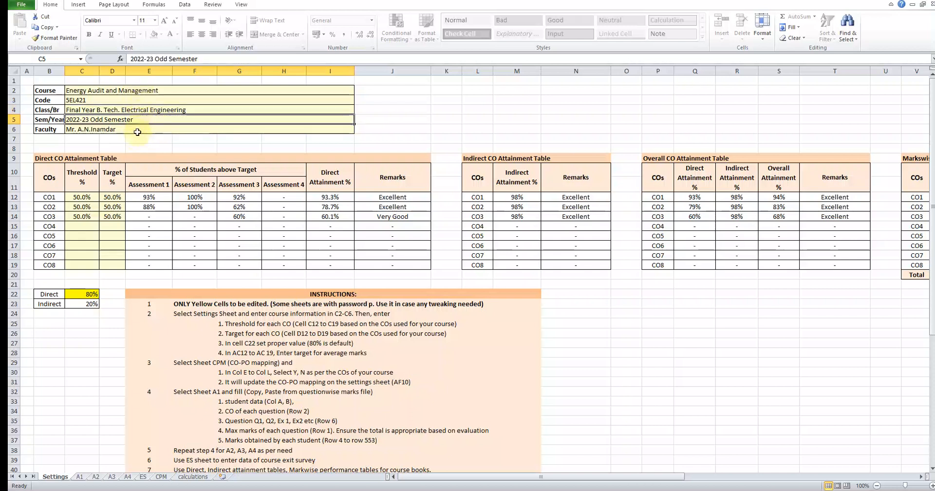
left_click(138, 130)
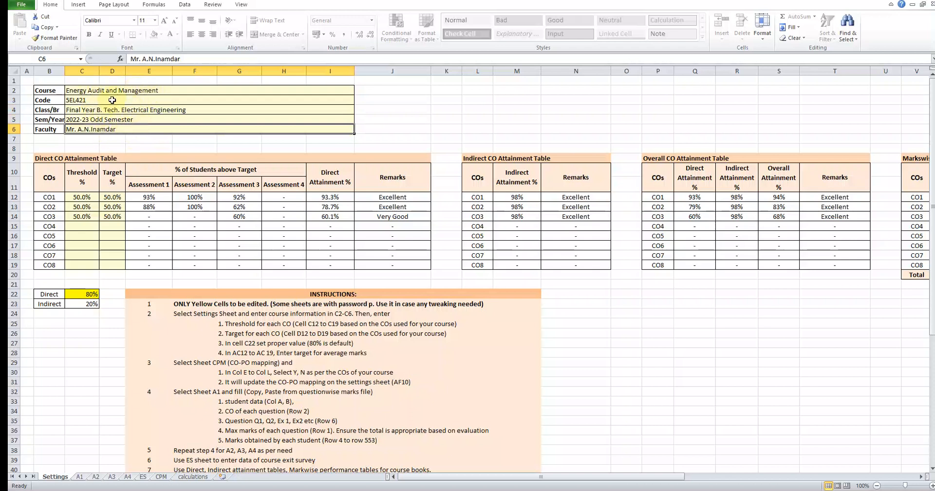
left_click_drag(78, 90, 104, 128)
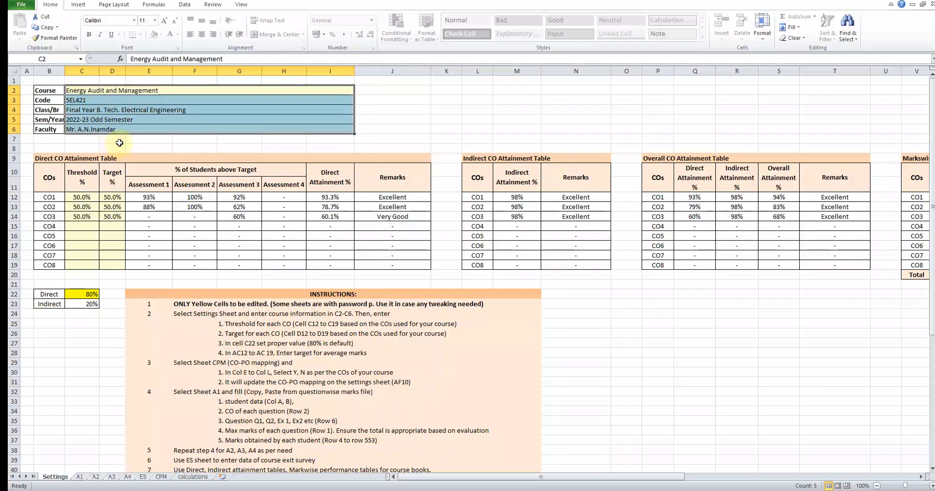
left_click(120, 143)
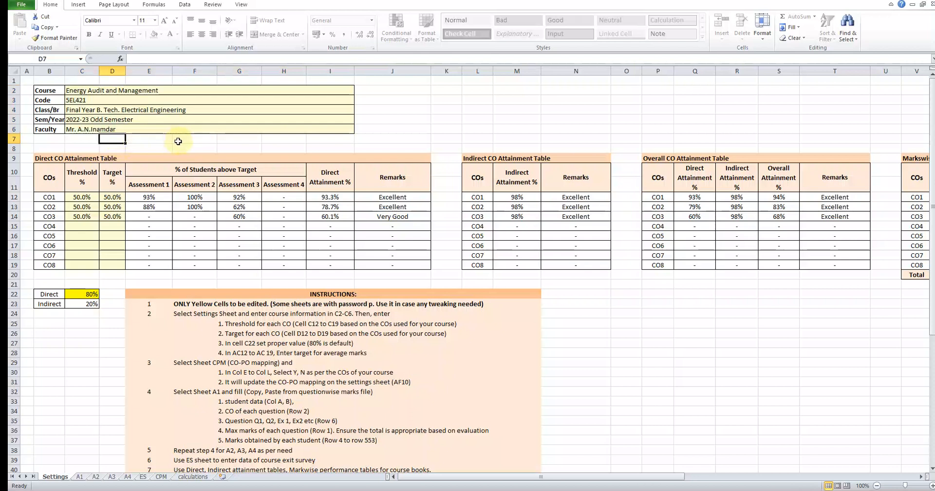
left_click(145, 91)
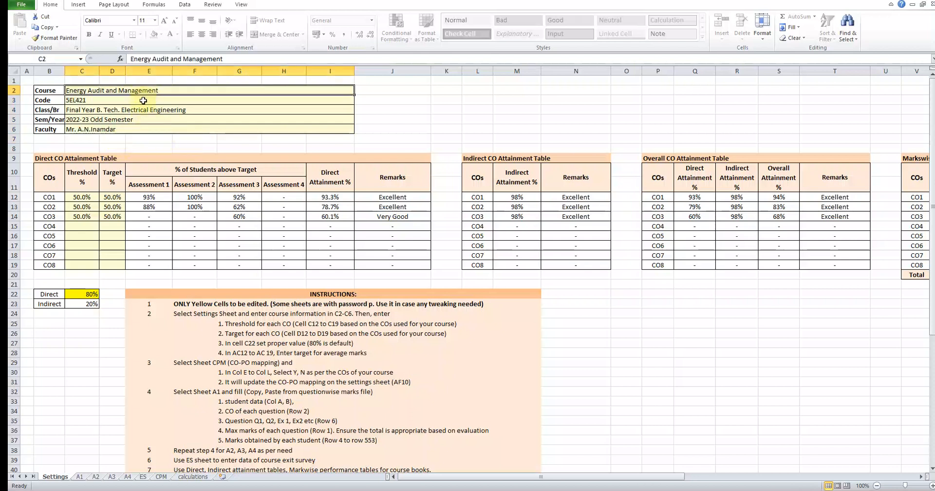
left_click(143, 101)
left_click(142, 111)
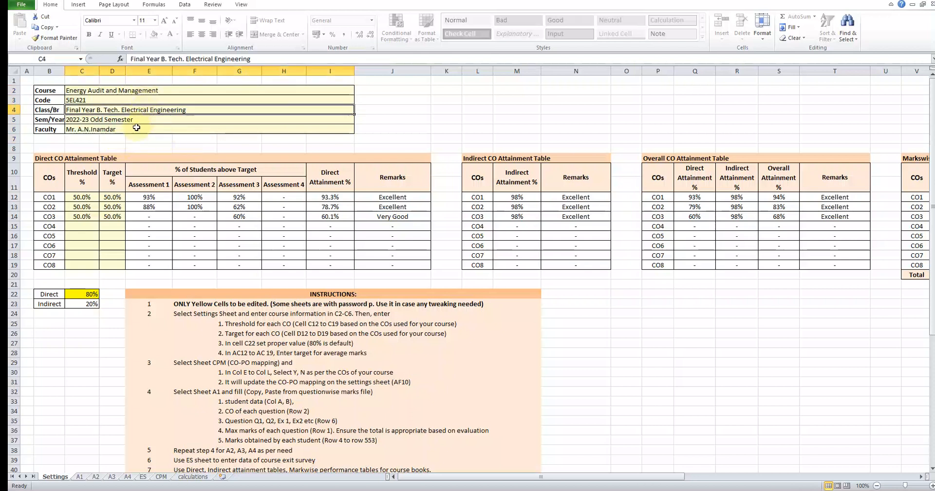
left_click(137, 121)
left_click(116, 130)
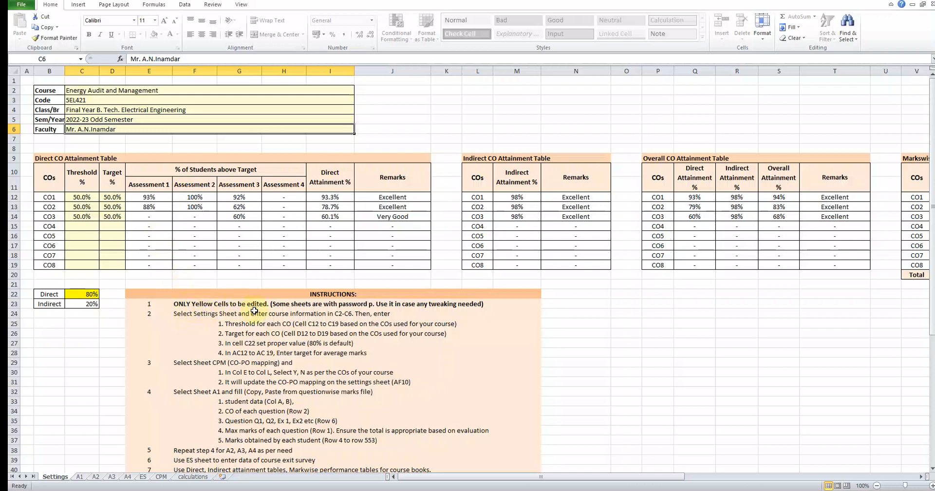
left_click(80, 477)
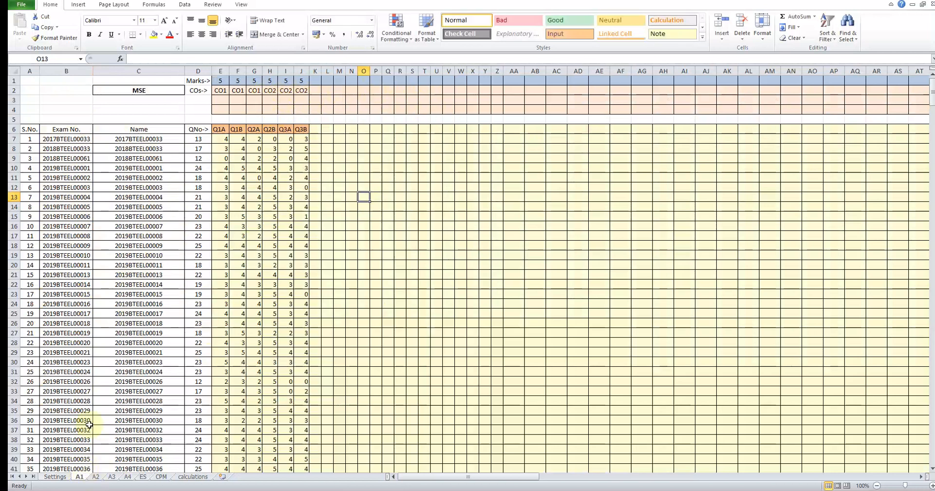
left_click(55, 477)
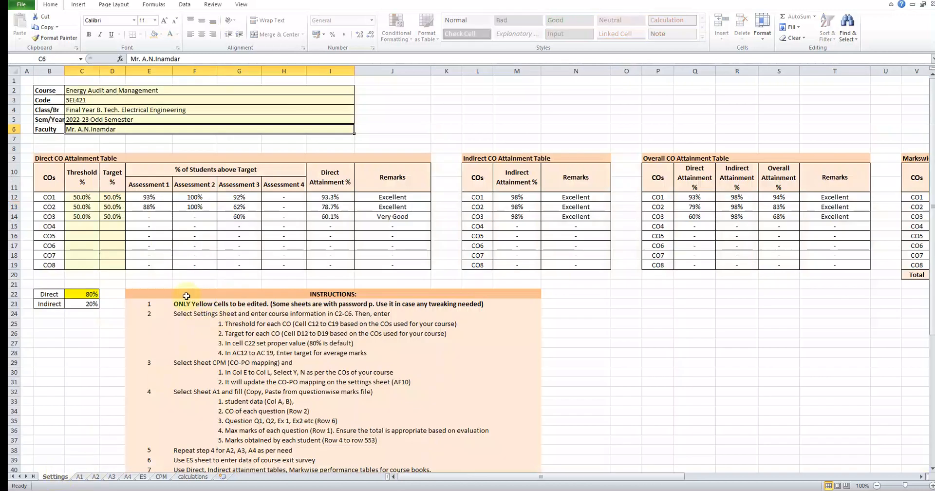
Examine the threshold and target percentage cells for CO1 to CO3 in the Direct CO Attainment Table
left_click(93, 199)
left_click(92, 207)
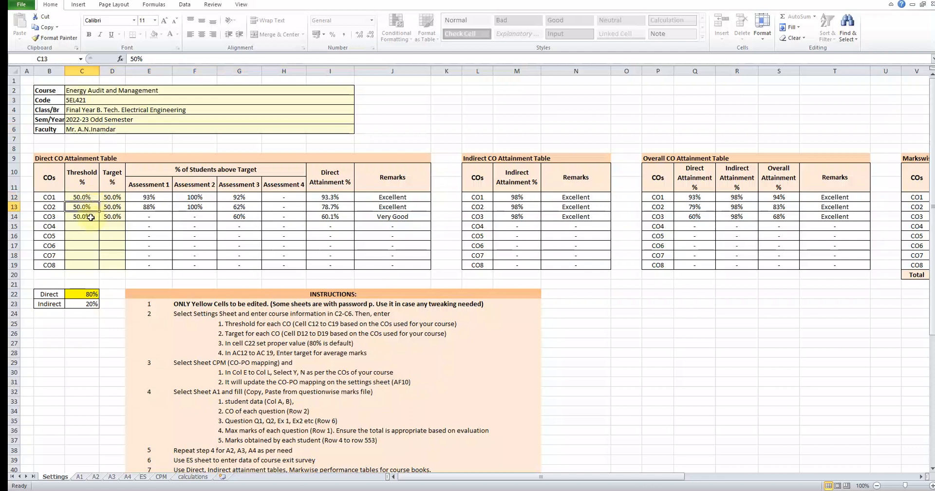
left_click(89, 218)
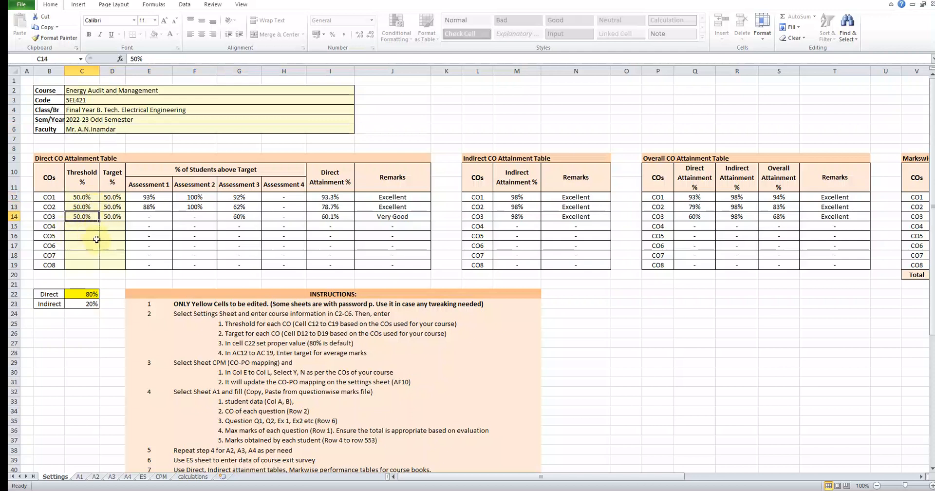
left_click(93, 265)
left_click(86, 197)
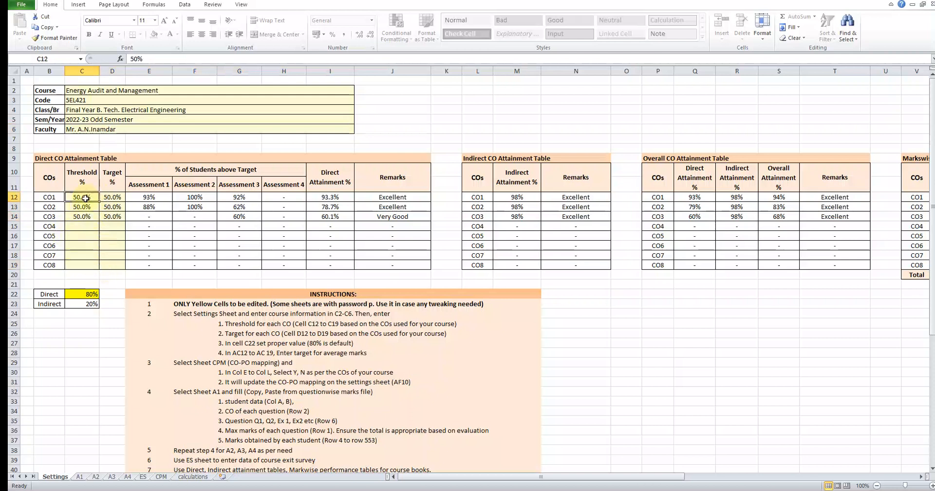
left_click(117, 197)
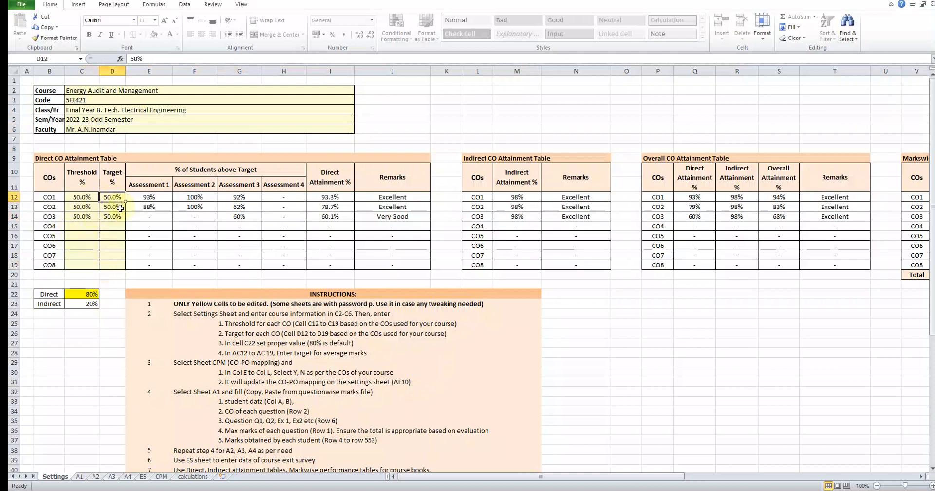
left_click(84, 198)
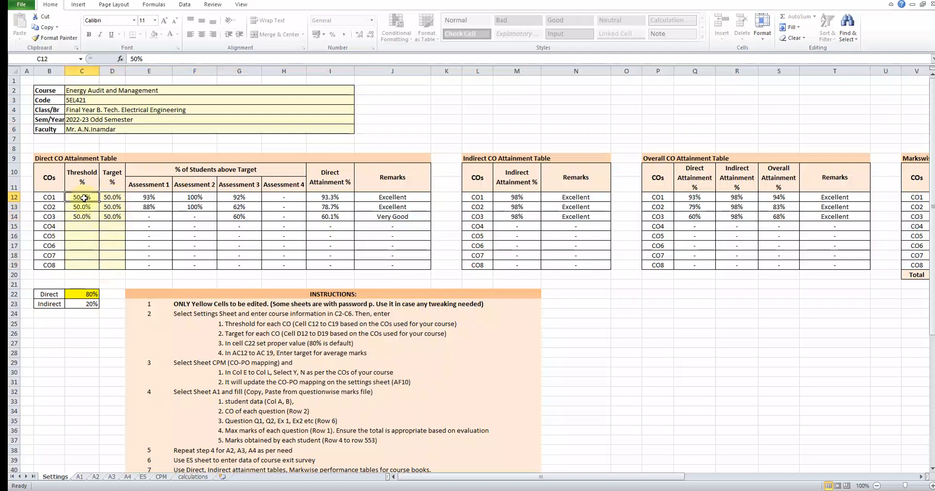
left_click(116, 199)
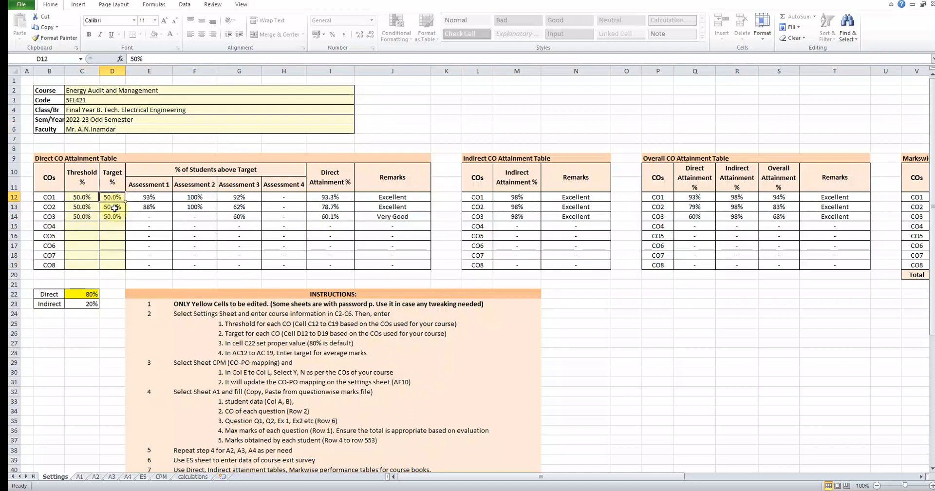
left_click(88, 200)
left_click(83, 207)
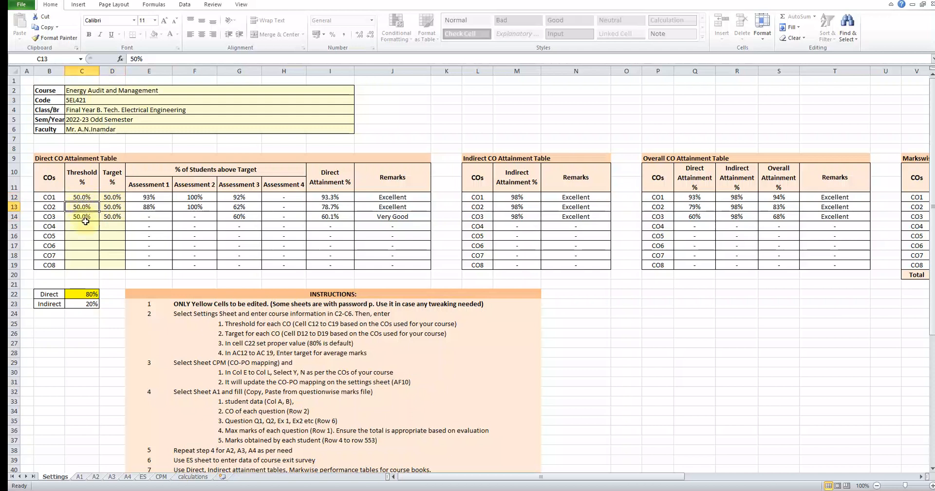
left_click(86, 219)
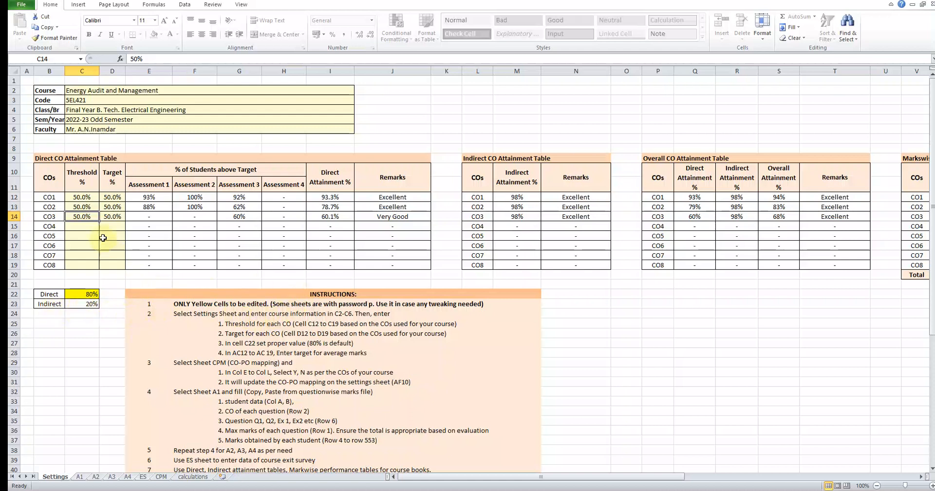
Review the course information block, the CO2 target and the formula behind the indirect weightage in C23
left_click_drag(162, 91, 168, 129)
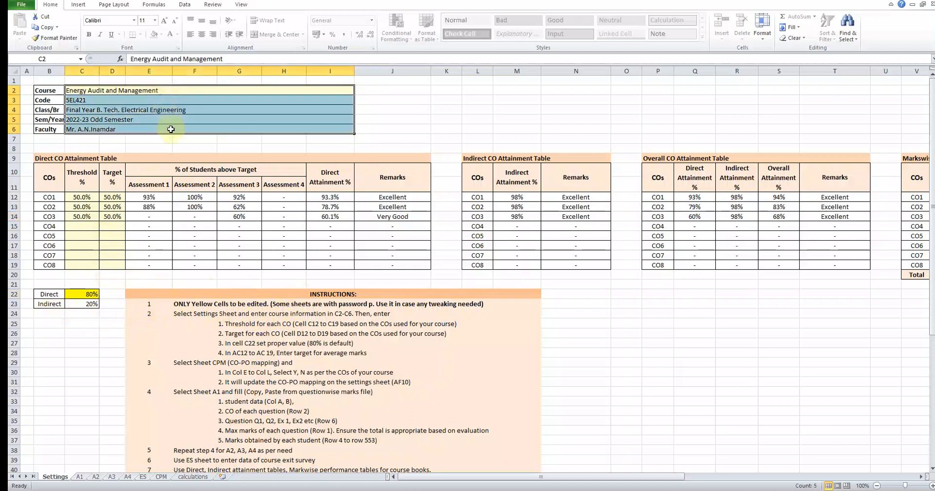
left_click(115, 205)
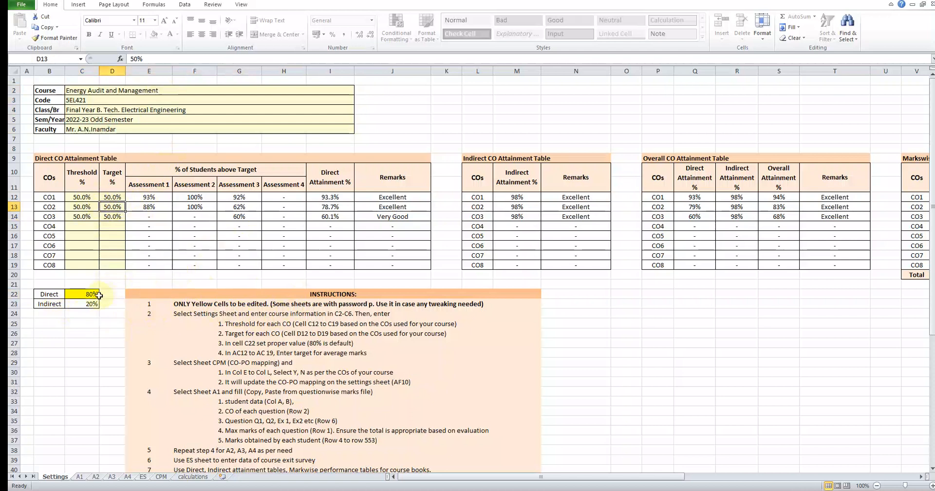
left_click(82, 322)
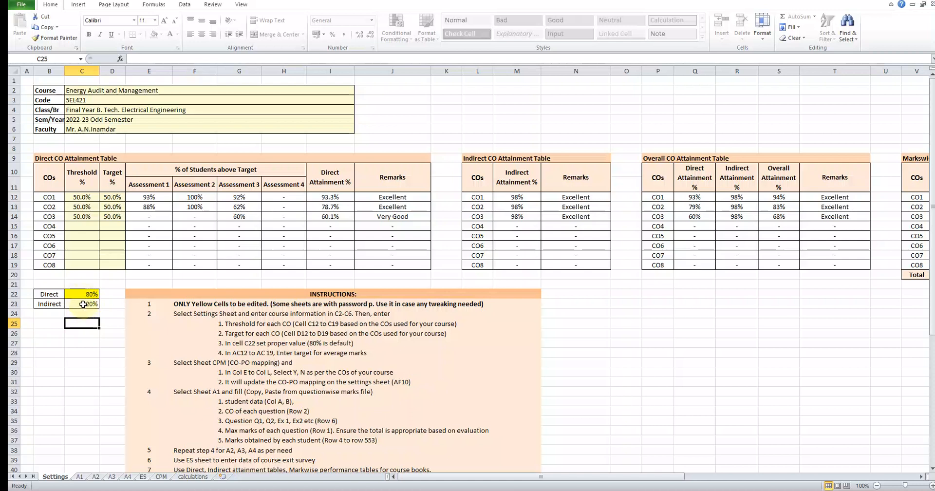
left_click(83, 304)
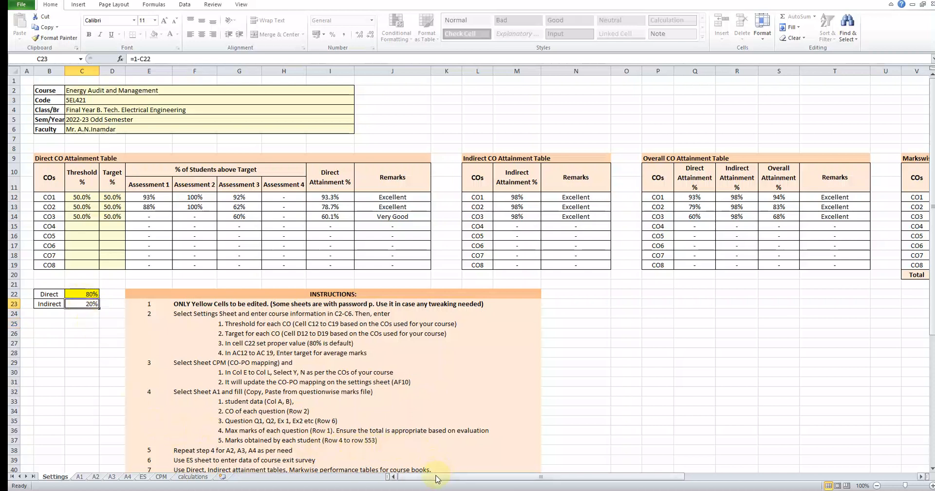
Recheck the course information and examine target percentage cells AC12 to AC14 in the Markswise student performance table
left_click_drag(437, 478, 592, 484)
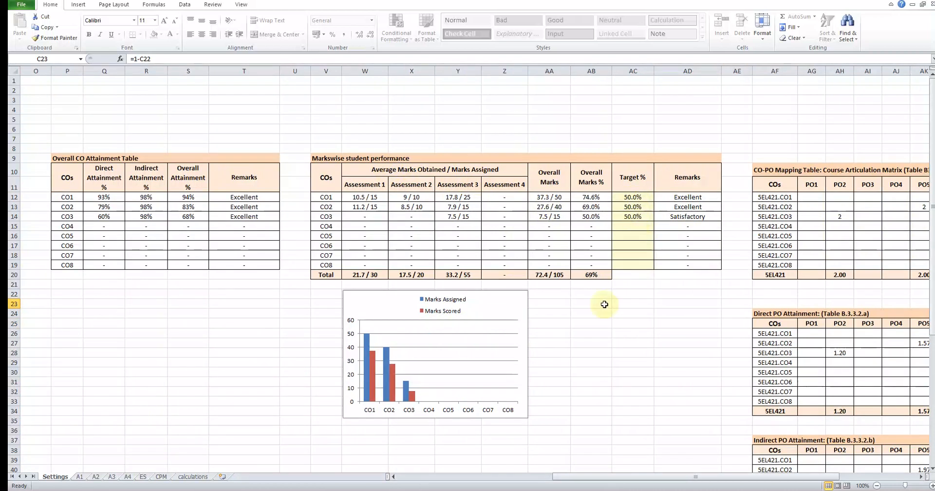
left_click_drag(597, 481, 429, 472)
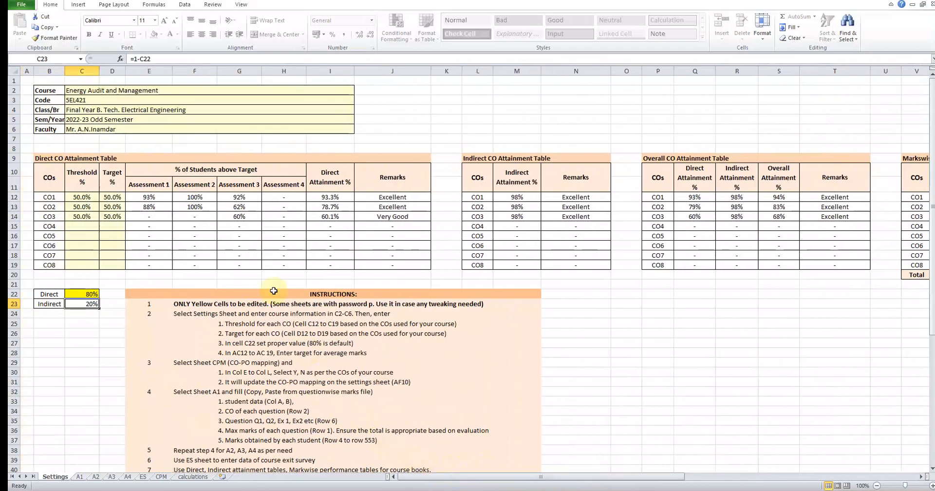
left_click_drag(224, 92, 228, 128)
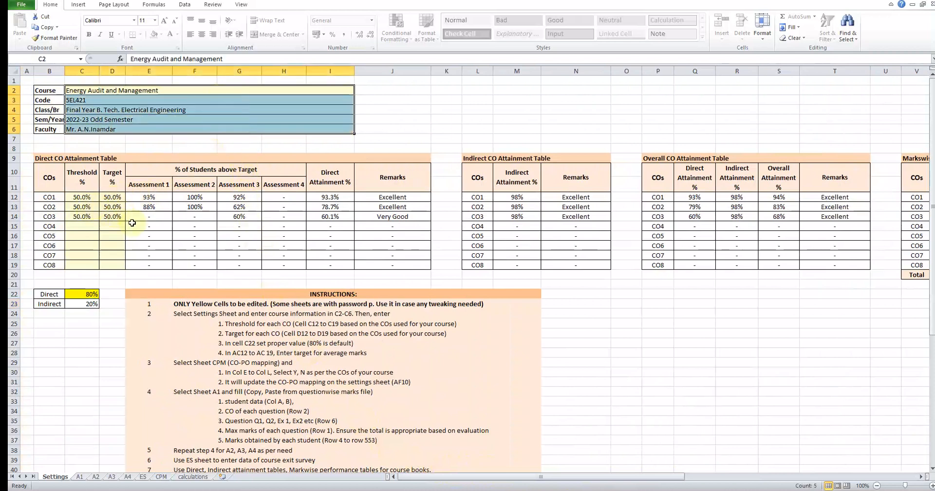
left_click_drag(550, 477, 677, 470)
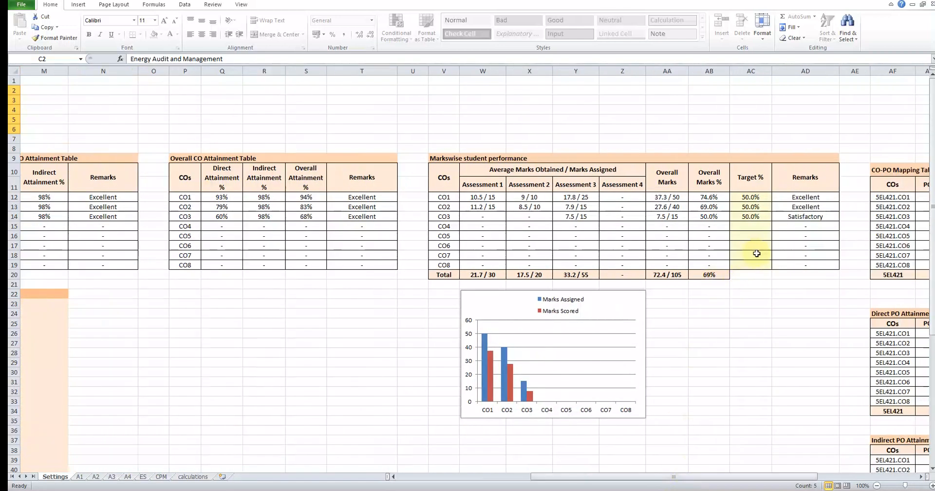
left_click(760, 218)
left_click(762, 197)
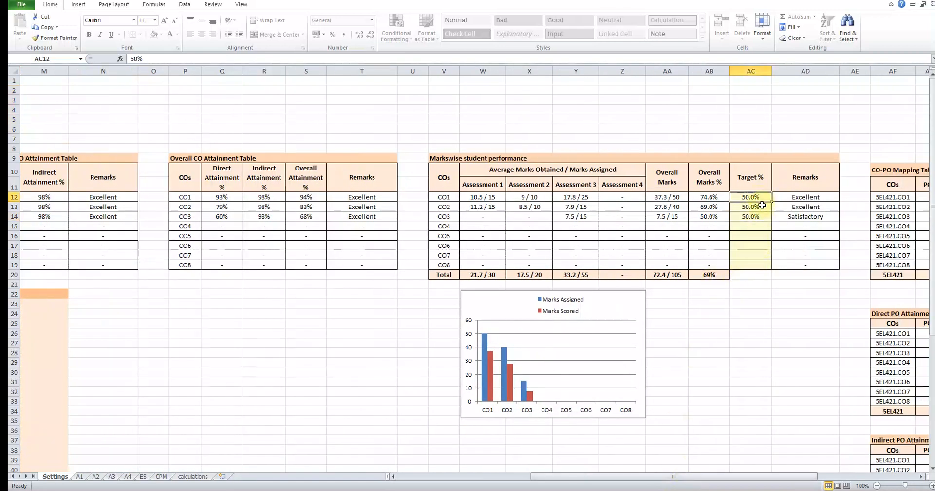
left_click(761, 209)
left_click(761, 215)
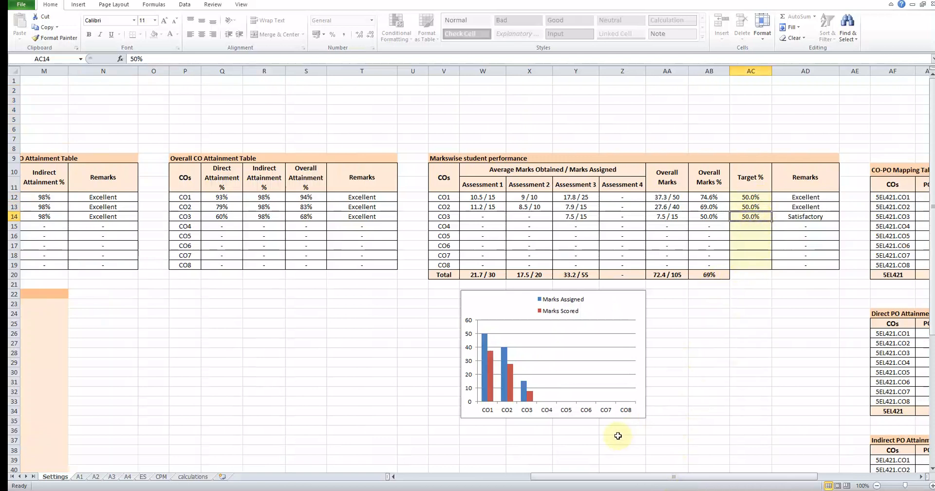
Review the instructions on the Settings sheet, and examine the MSE assessment title area on sheet A1
left_click_drag(602, 479, 491, 478)
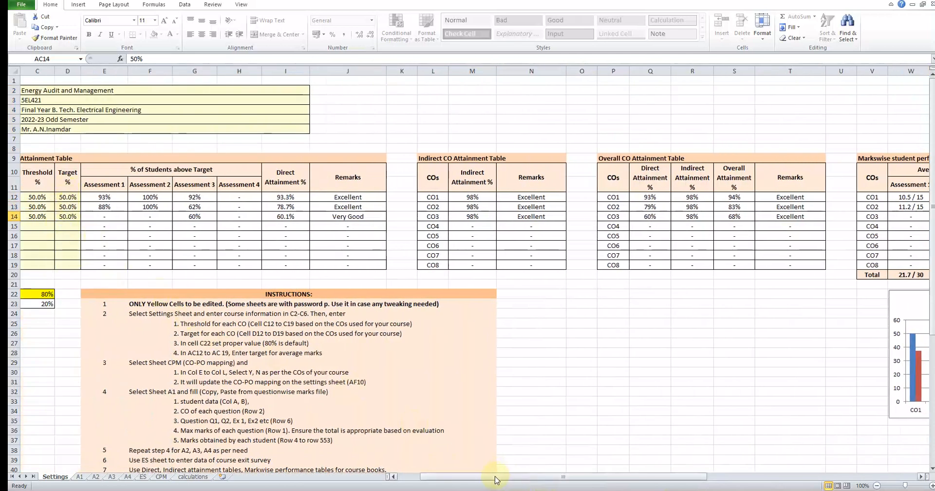
left_click_drag(496, 480, 456, 480)
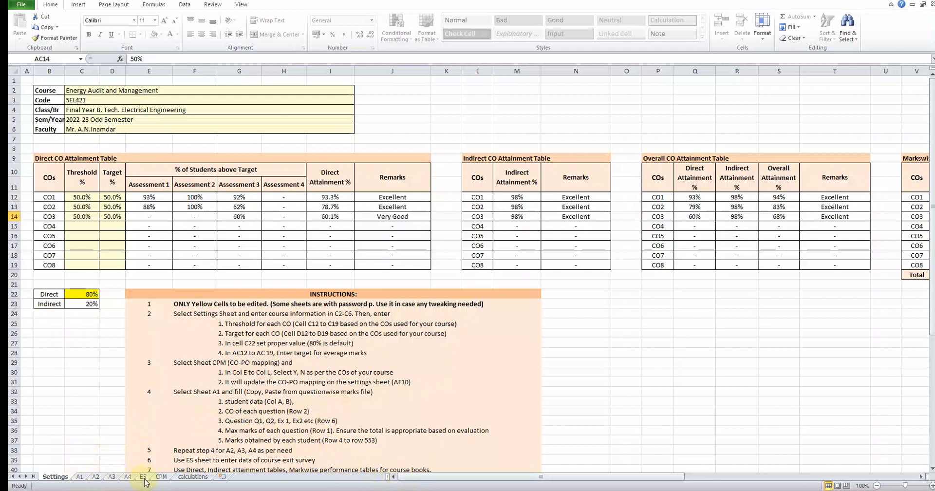
left_click(80, 477)
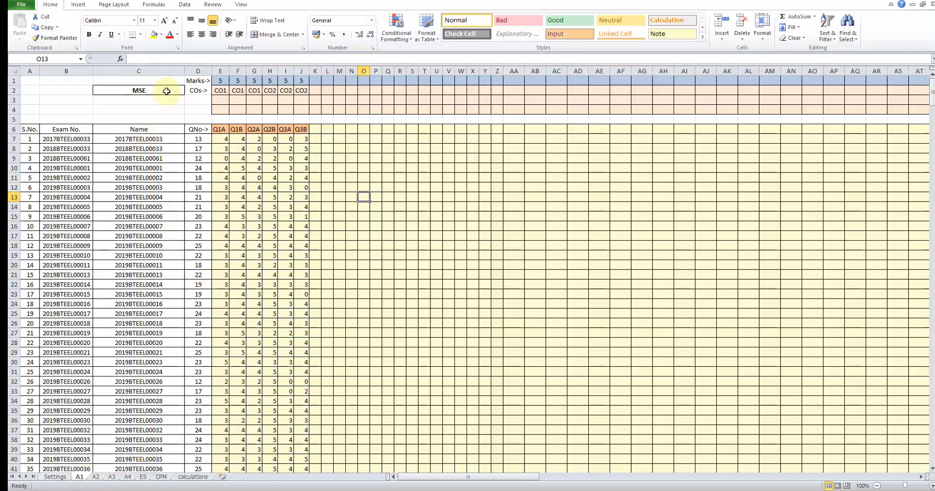
left_click(164, 99)
left_click(161, 110)
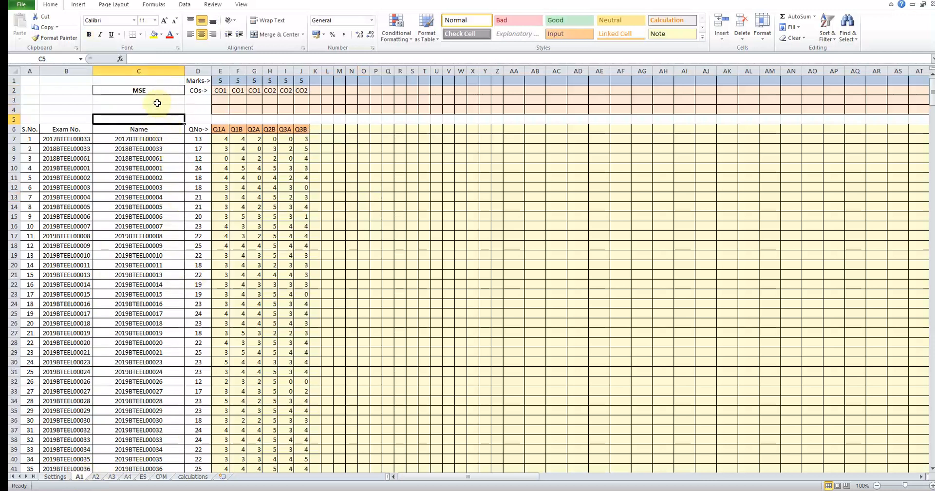
left_click(155, 102)
left_click(154, 108)
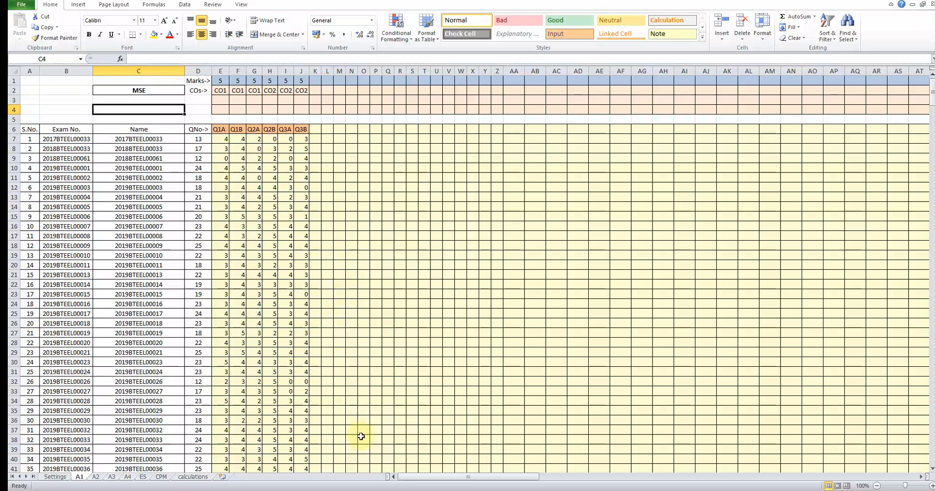
Switch to the MSE question paper PDF and examine the marks and course outcome assigned to question Q1 A
left_click(393, 490)
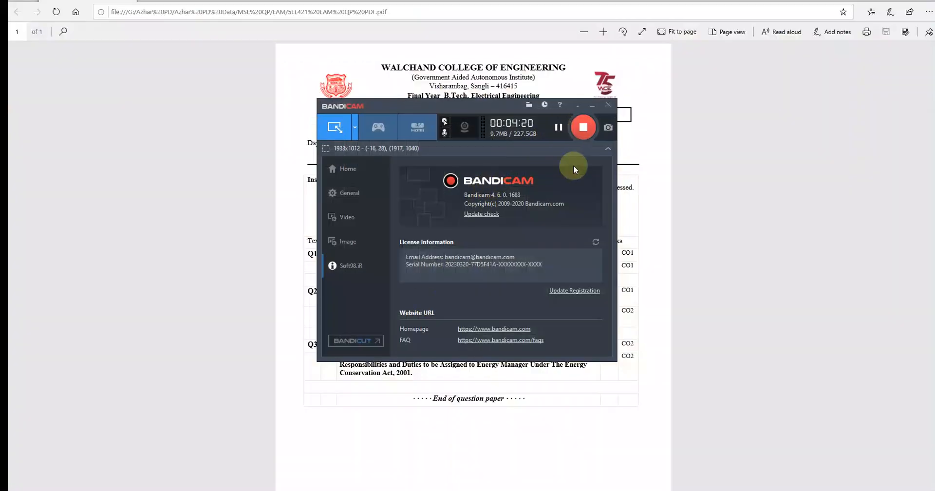
left_click(593, 105)
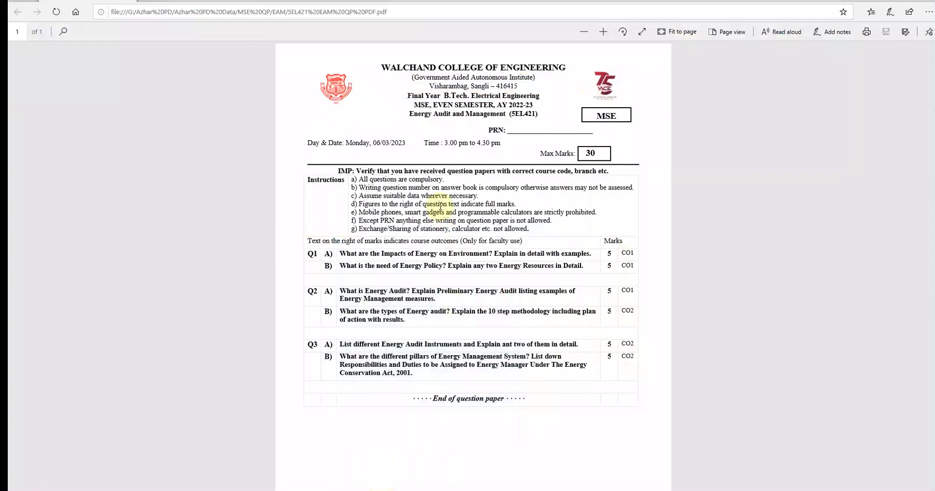
left_click(437, 184)
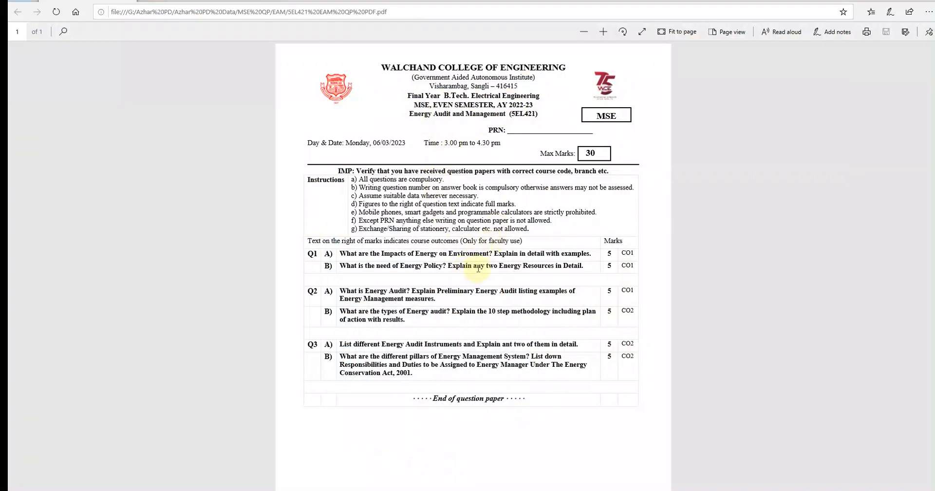
double_click(615, 254)
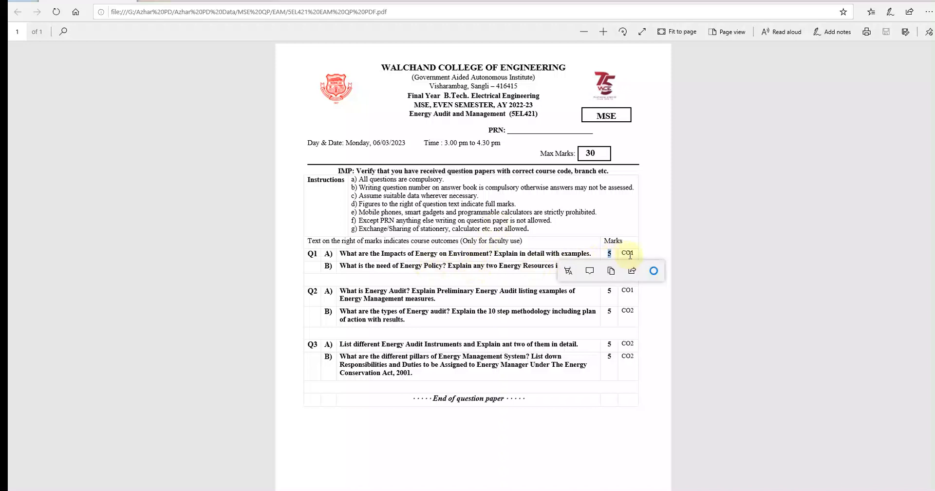
left_click(627, 253)
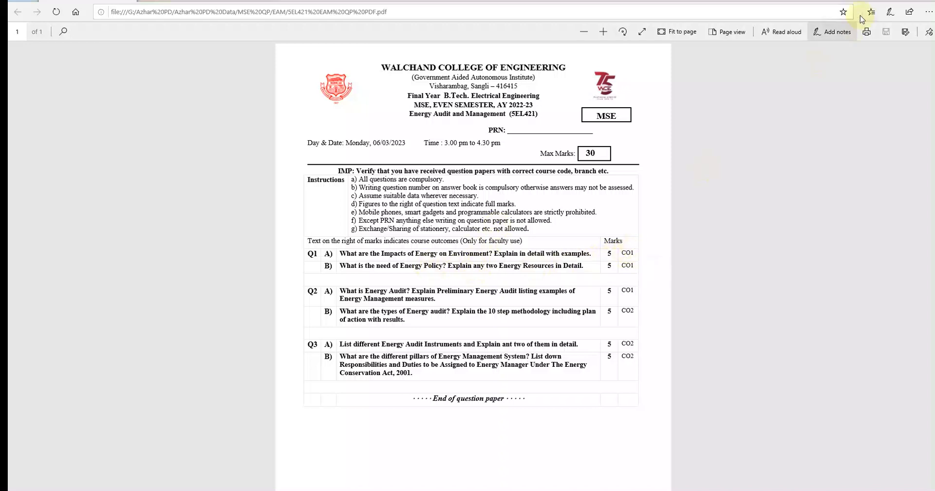
Compare the question numbers, maximum marks and CO rows on Excel sheet A1 with the MSE question paper
left_click(404, 490)
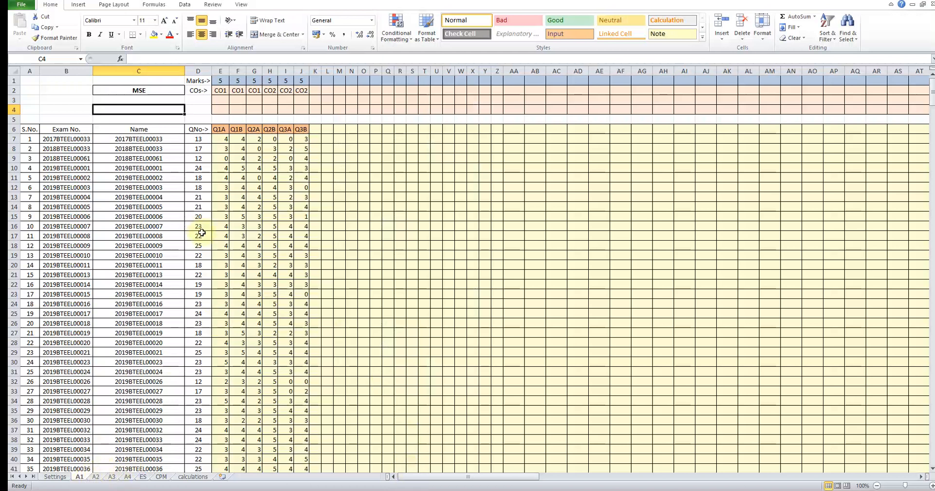
left_click(220, 80)
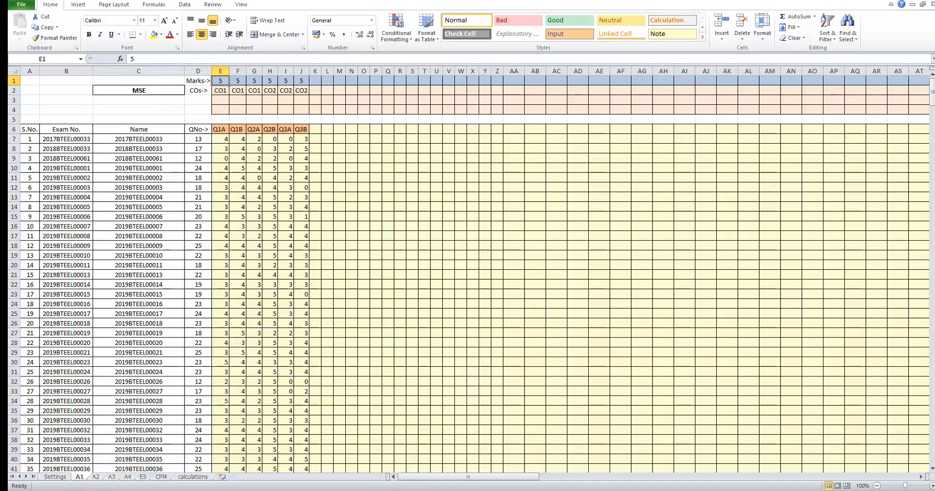
key("alt+Tab")
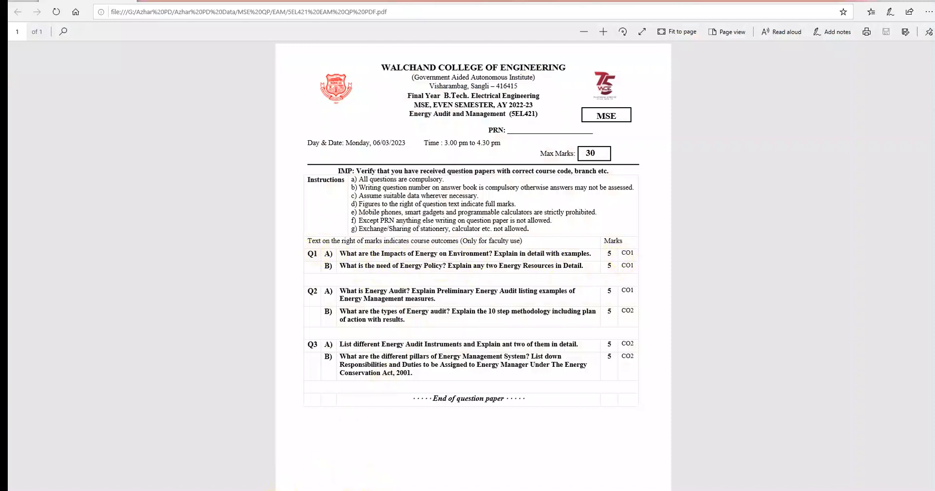
key("alt+Tab")
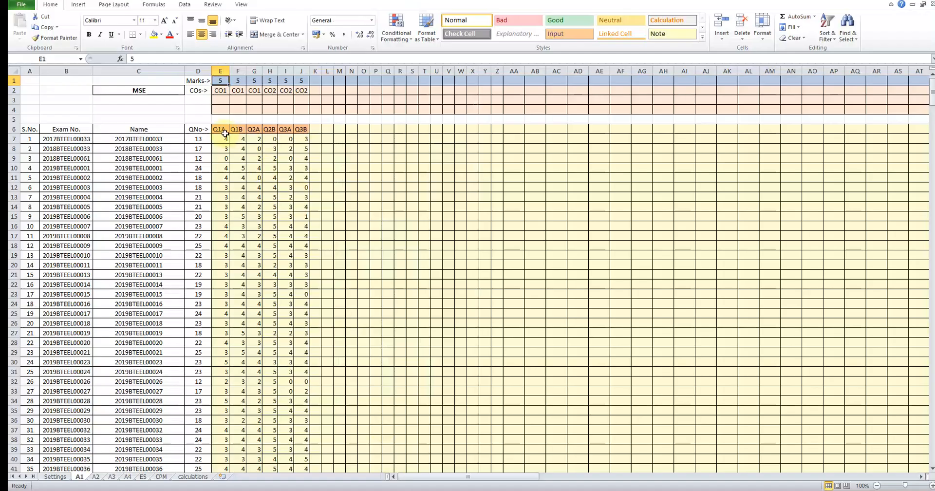
left_click(224, 130)
left_click(225, 82)
left_click(222, 91)
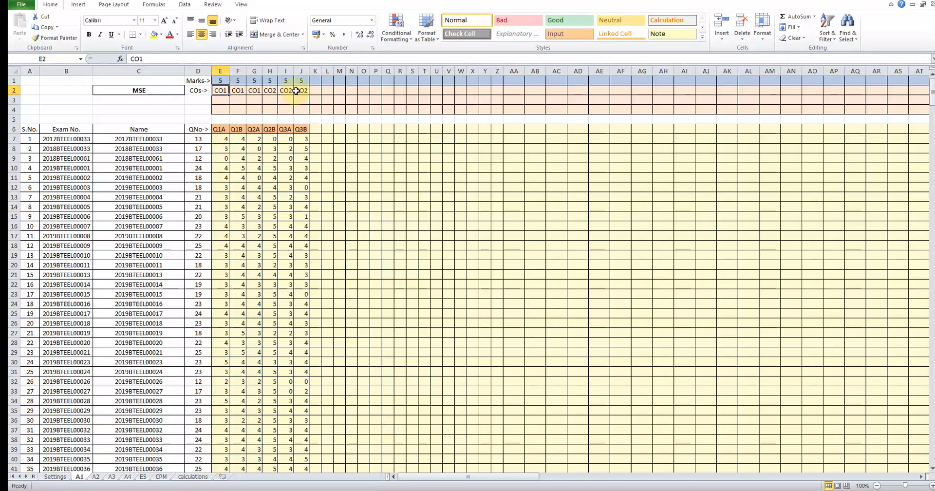
left_click(251, 81)
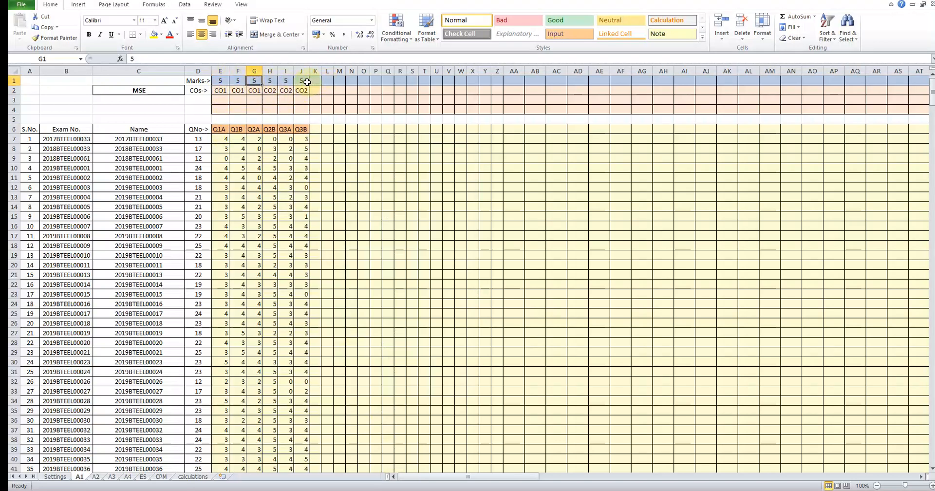
left_click(306, 81)
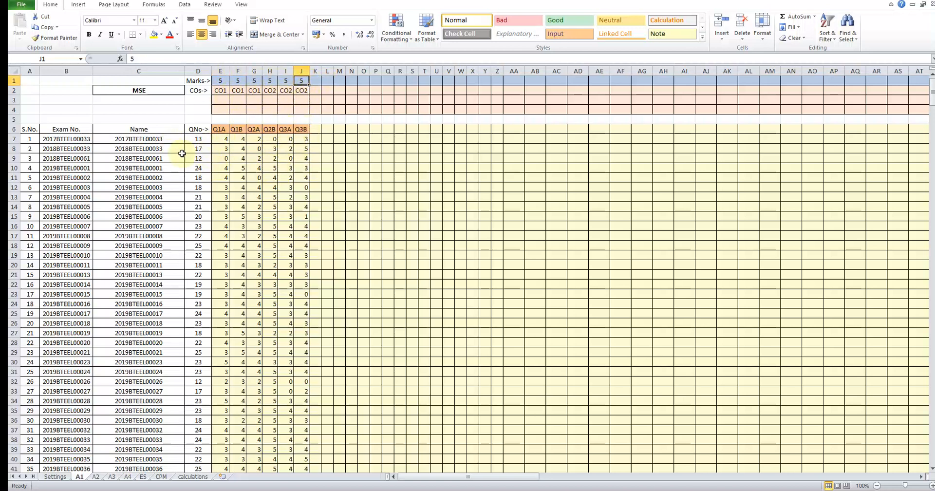
Examine the first student's exam number and question-wise marks from Q1A to Q3B in row 7
left_click(75, 139)
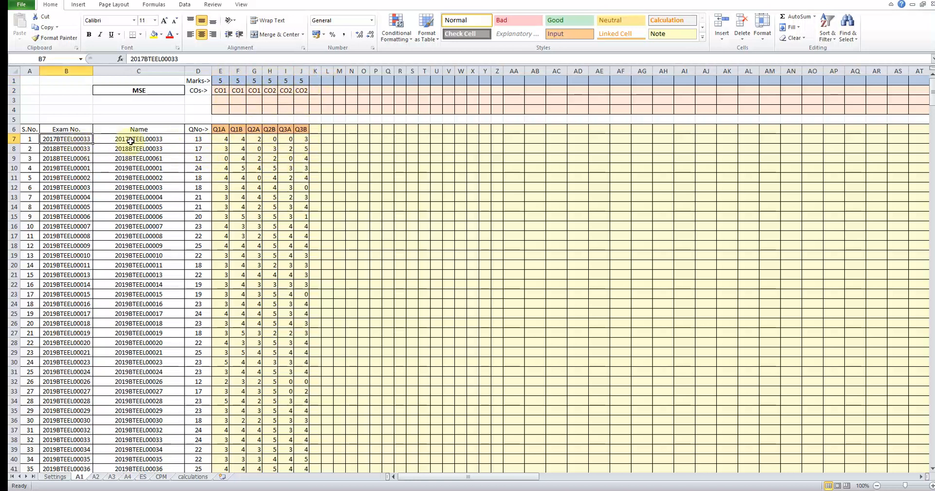
left_click(224, 140)
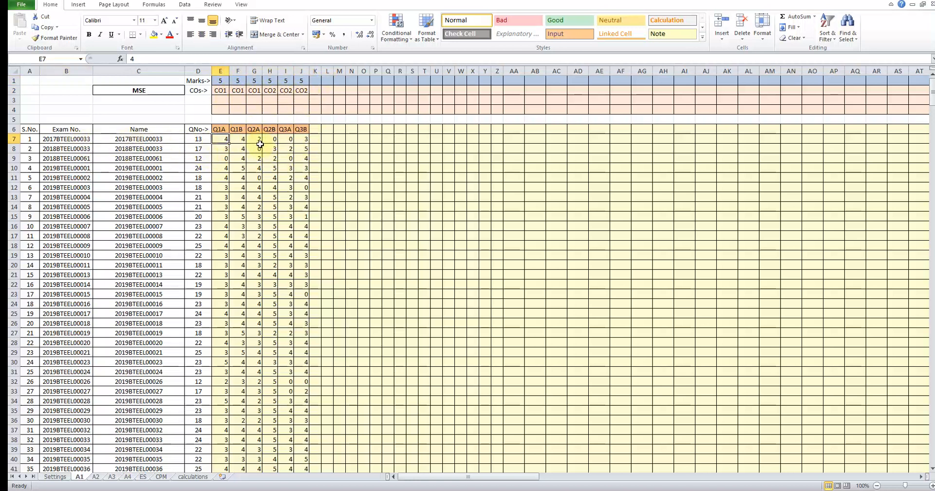
left_click(304, 141)
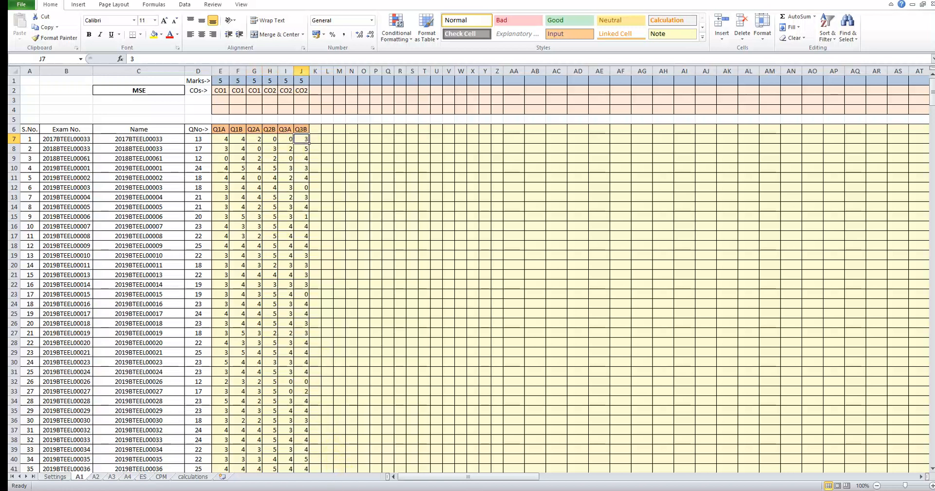
Switch to the WCOE evaluation portal in the browser and open the 30-mark exam results for 5EL421 Energy Audit and Management
left_click(359, 439)
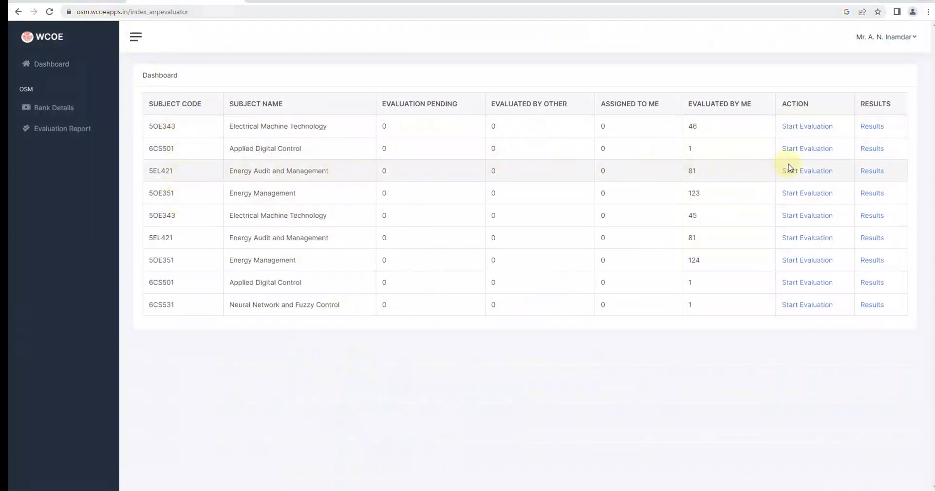
left_click(879, 173)
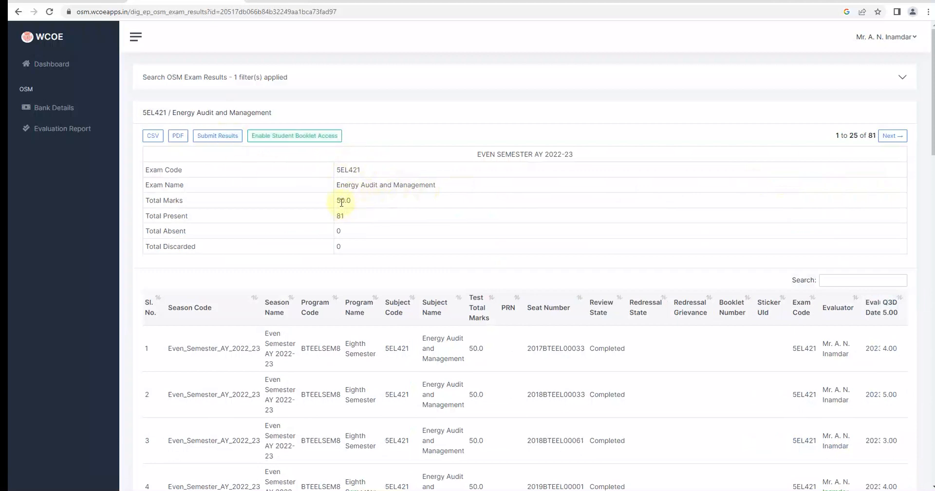
left_click(18, 11)
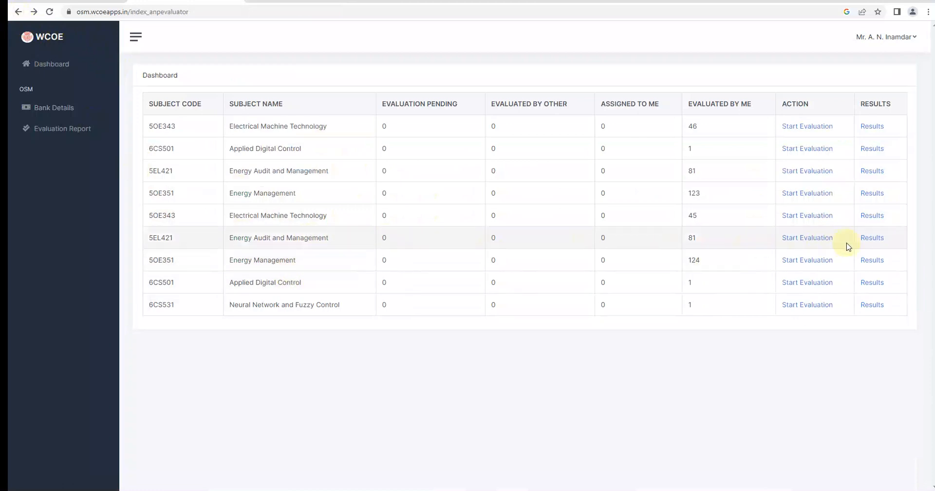
left_click(877, 239)
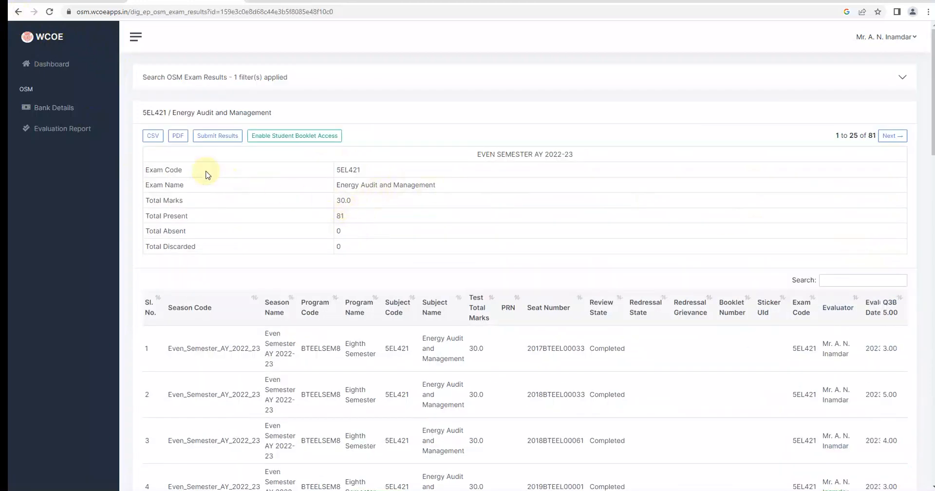
Export the 5EL421 exam results as a CSV file, download it and open it in Excel
left_click(152, 138)
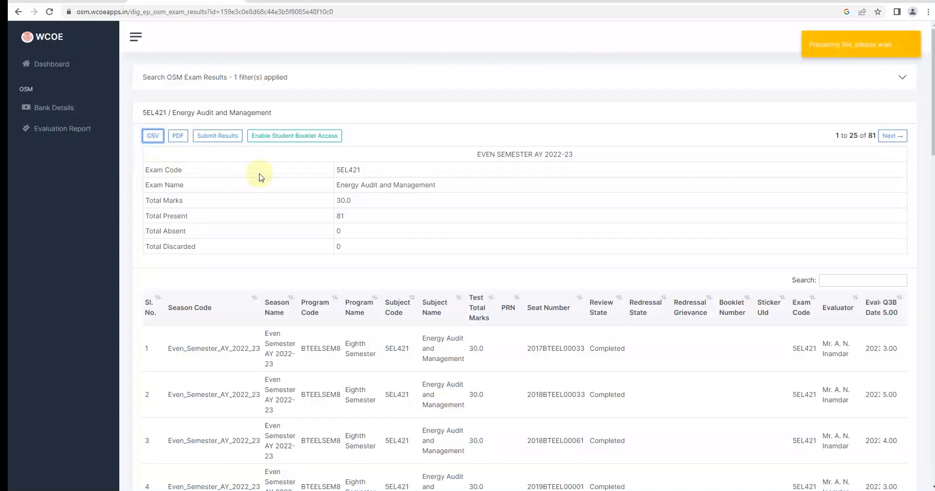
left_click(875, 87)
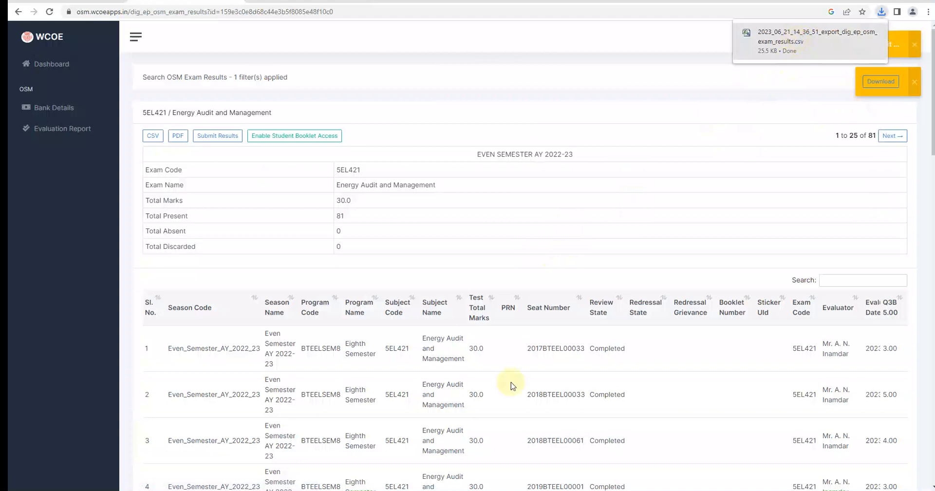
left_click(460, 470)
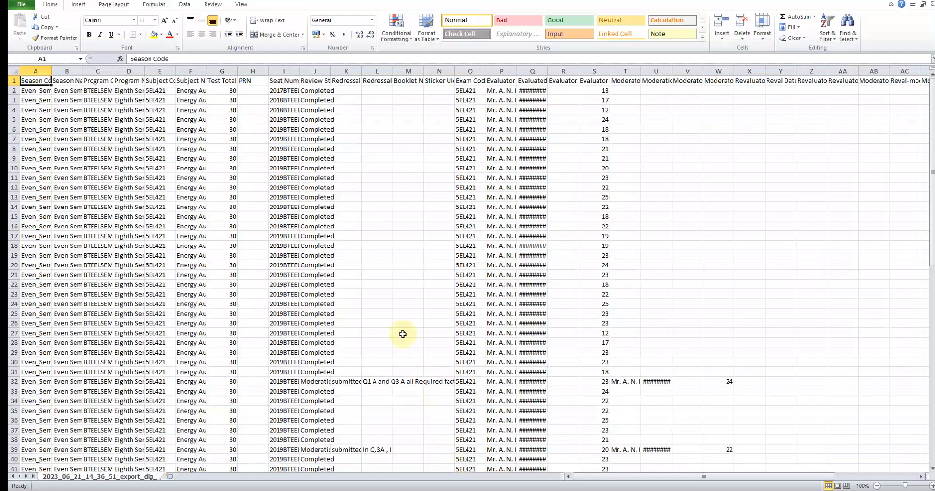
Autofit the width of all columns in the exported results sheet
left_click(14, 71)
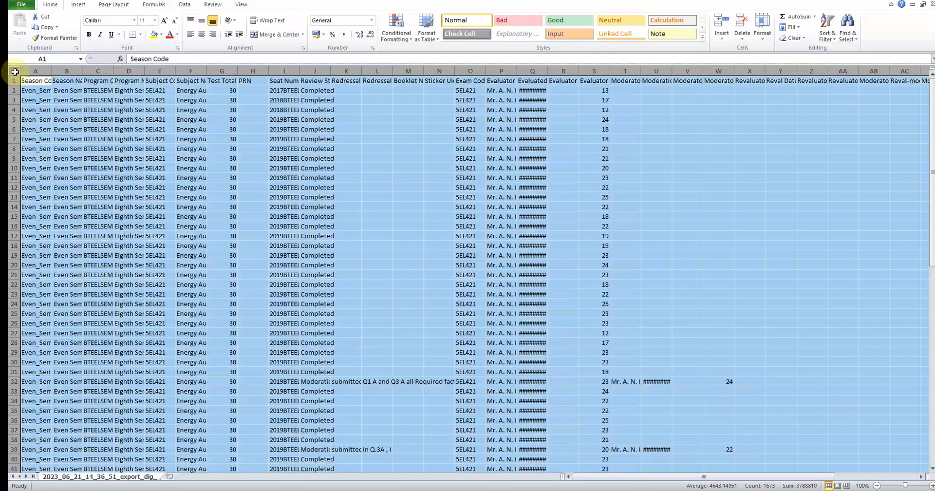
double_click(51, 70)
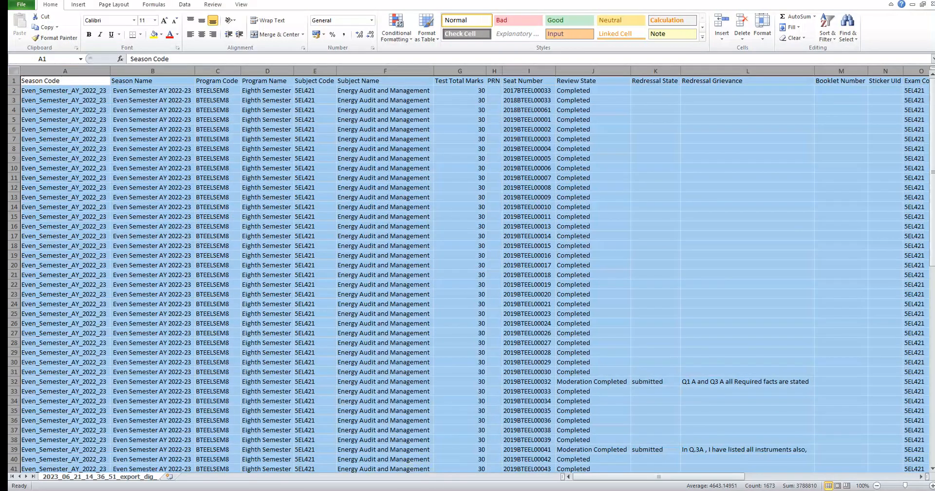
left_click(627, 422)
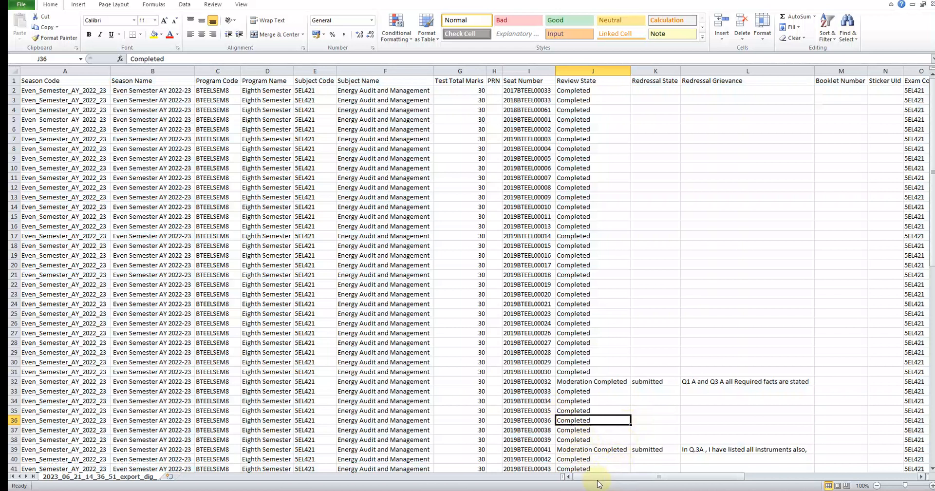
Examine the Seat Number, Decided Total and question-wise marks columns Q1A to Q3B in the exported results
left_click(532, 91)
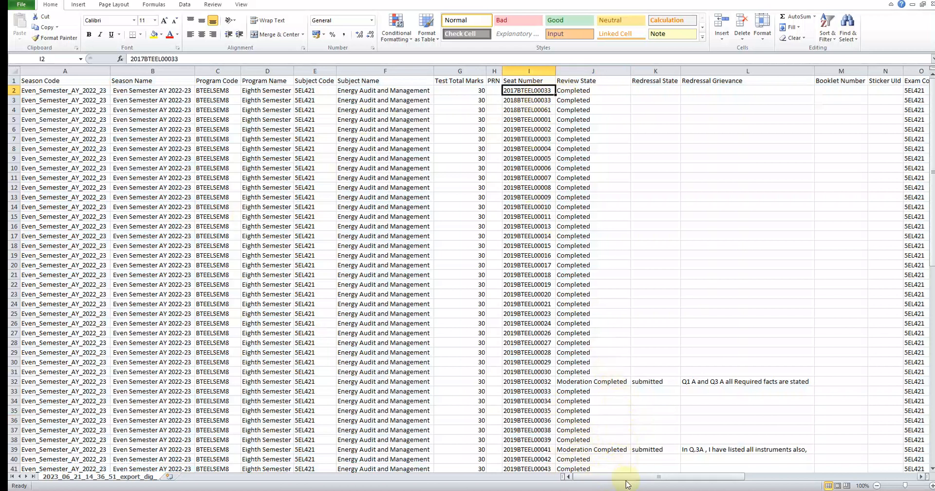
left_click_drag(630, 482, 825, 487)
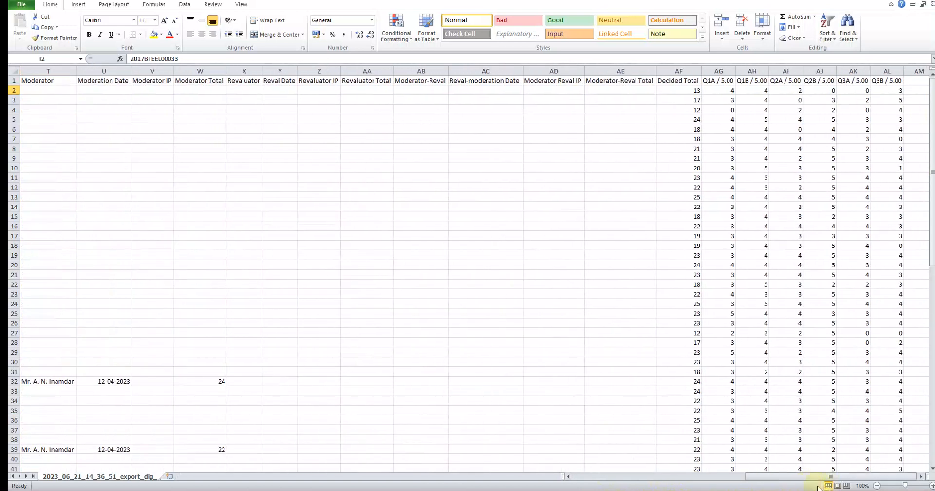
left_click(723, 92)
left_click(891, 92)
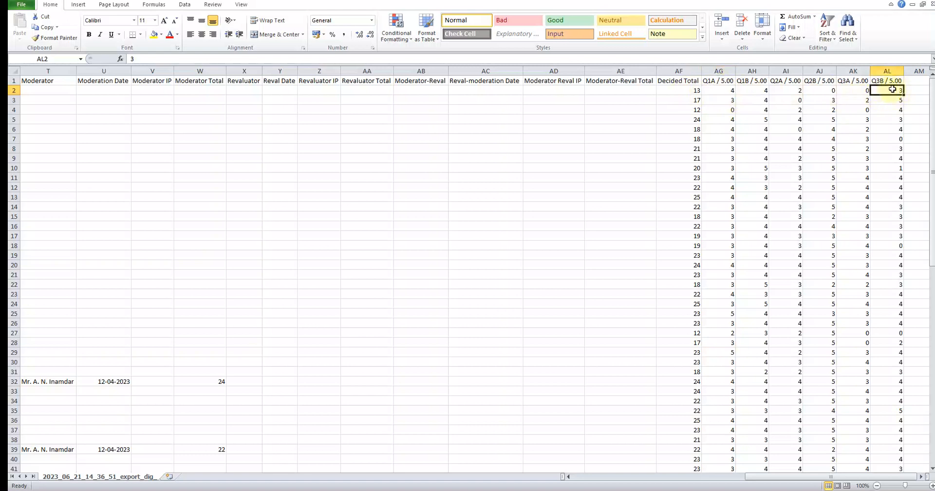
left_click(700, 91)
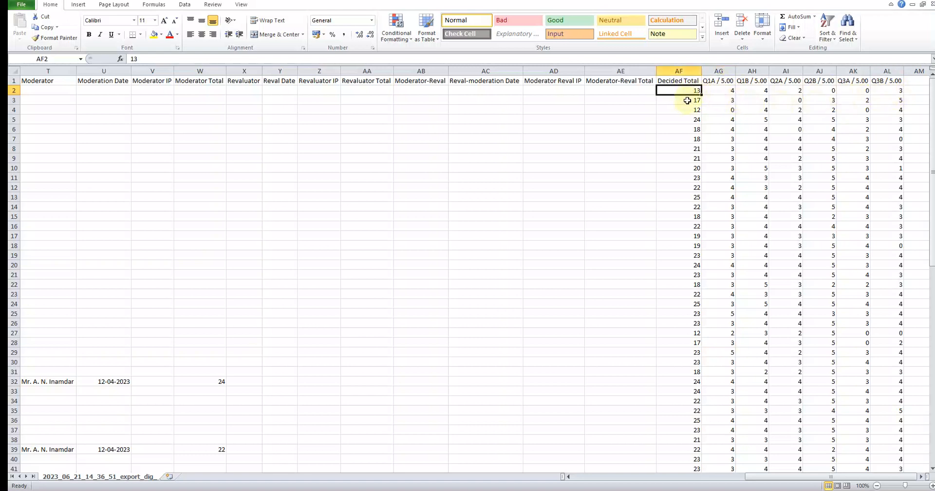
left_click_drag(718, 87, 889, 313)
left_click(839, 355)
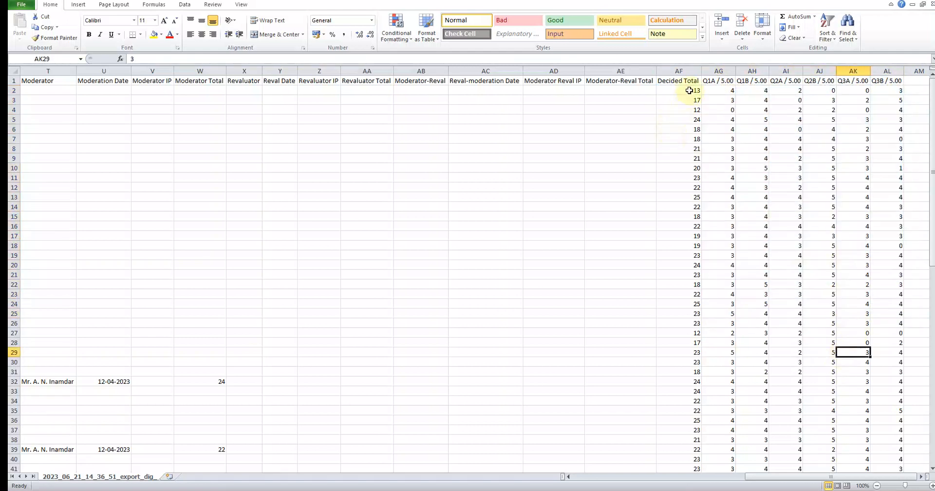
Select all students' Decided Total and Q1A to Q3B marks in the exported results and switch to the 5EL421 workbook
left_click_drag(700, 92, 901, 449)
left_click(431, 485)
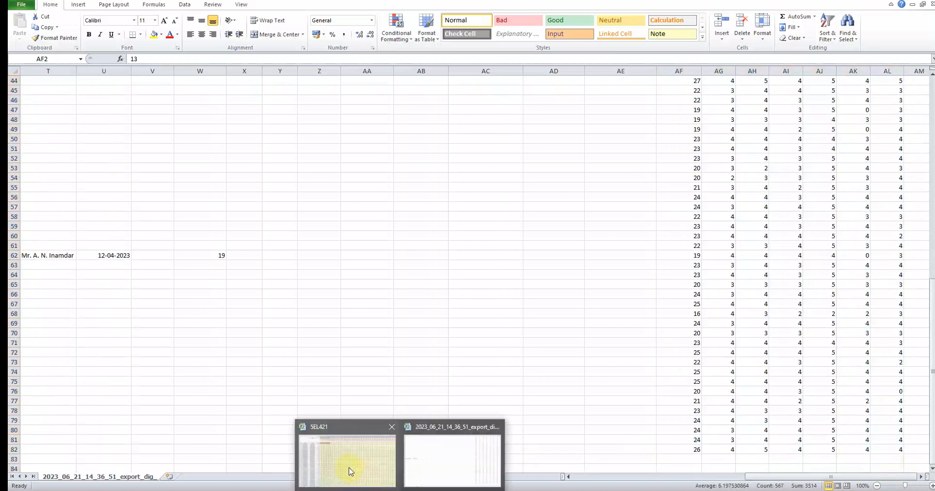
left_click(356, 471)
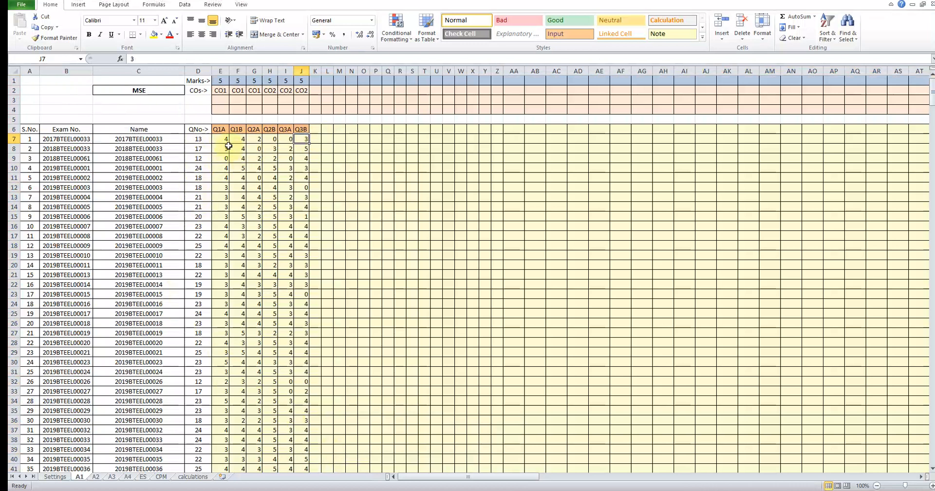
Examine the MSE marks on sheet A1 from the first student to the last, including exam numbers and question columns
scroll(268, 306, "down", 20)
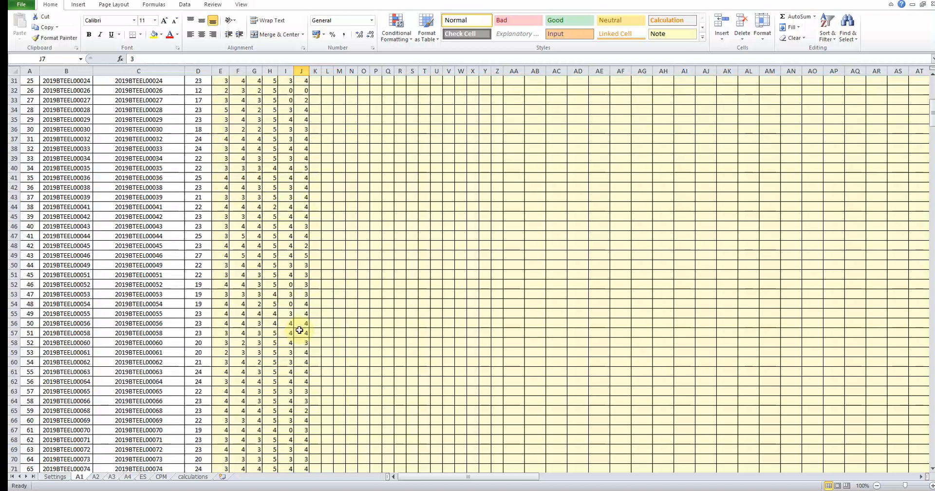
scroll(265, 341, "up", 9)
scroll(130, 293, "down", 2)
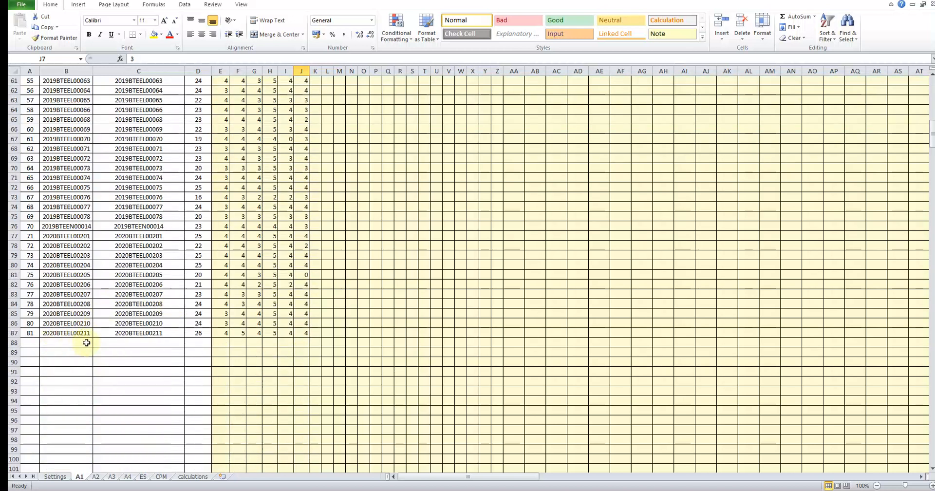
scroll(81, 341, "up", 7)
scroll(85, 340, "down", 9)
scroll(102, 274, "up", 19)
scroll(96, 273, "up", 4)
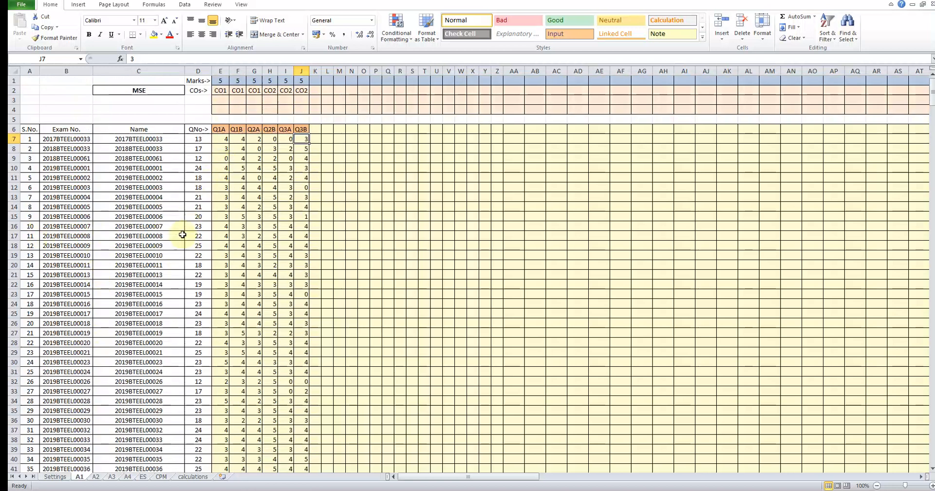
scroll(234, 334, "up", 10)
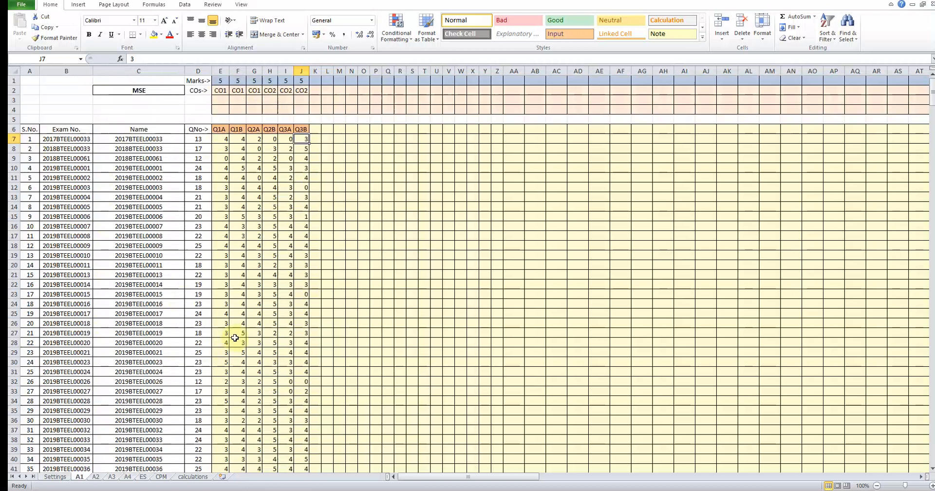
scroll(208, 351, "down", 10)
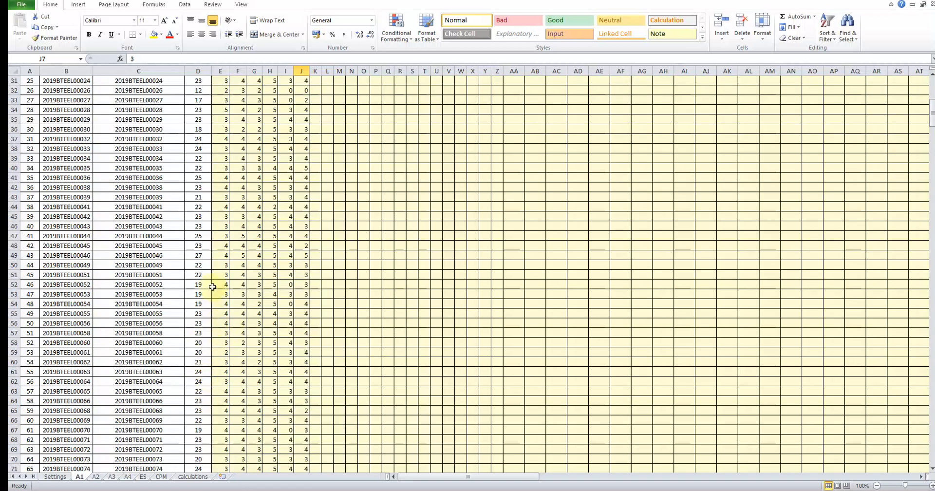
scroll(229, 302, "down", 3)
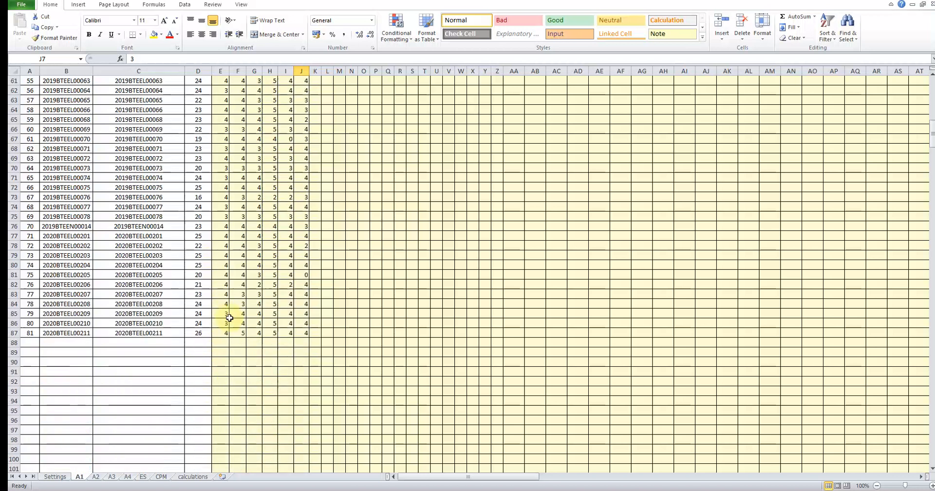
scroll(229, 318, "up", 13)
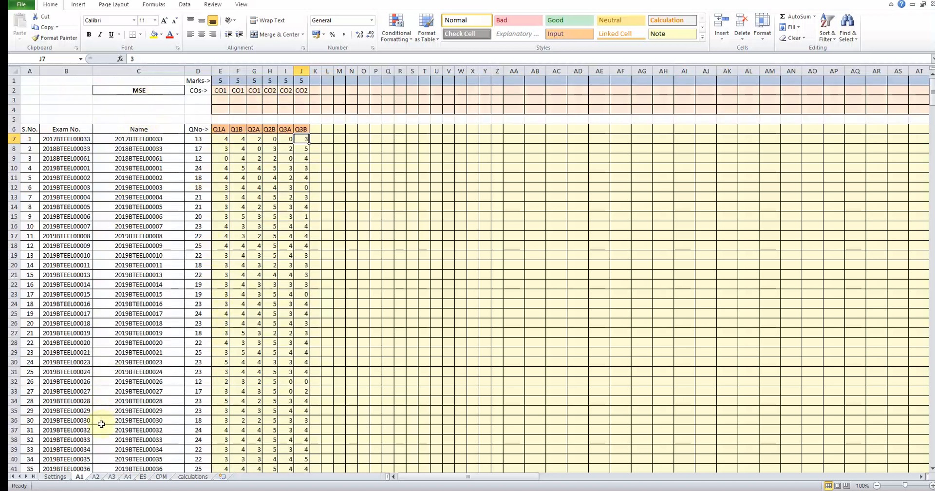
Glance at the ISE sheet A2 and return to sheet A1 to review the Q1A to Q3B marks and their CO mapping
left_click(96, 477)
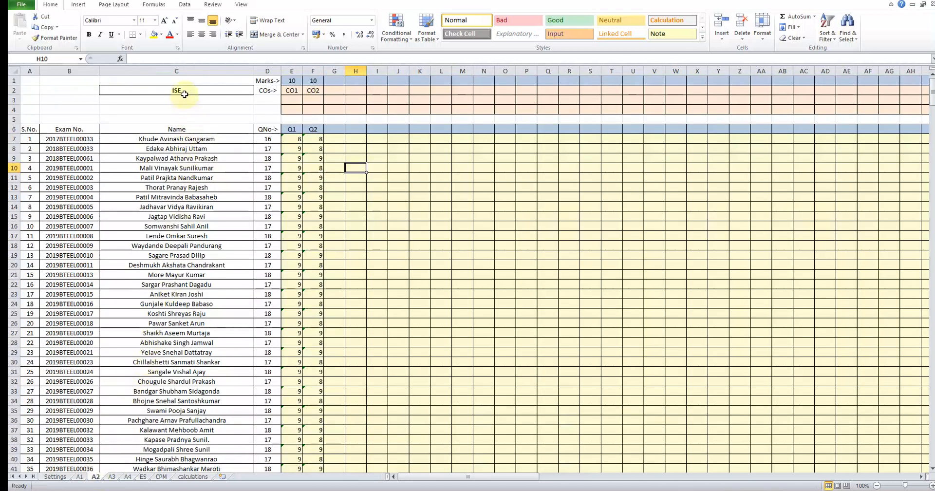
left_click(80, 477)
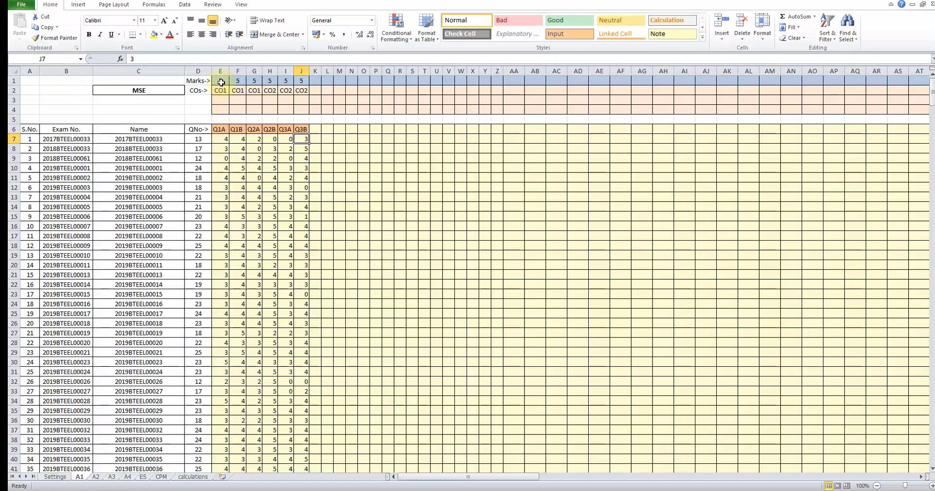
left_click(226, 141)
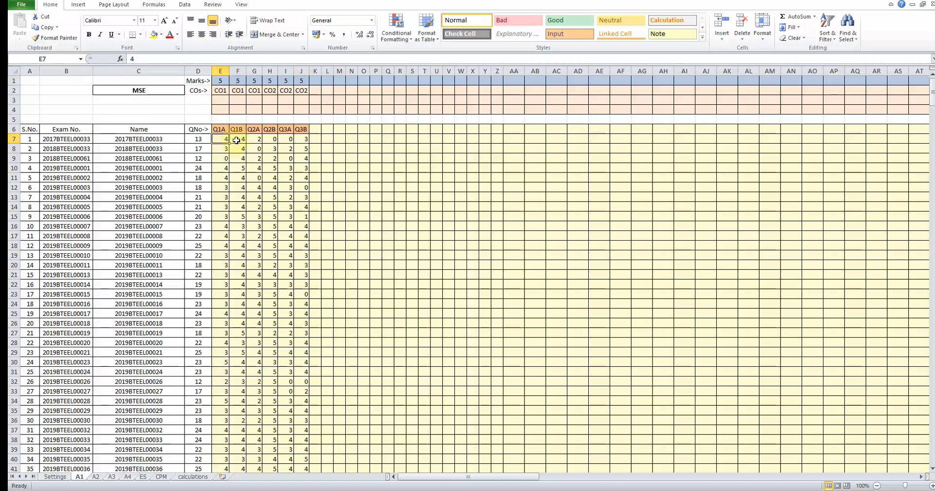
left_click(306, 140)
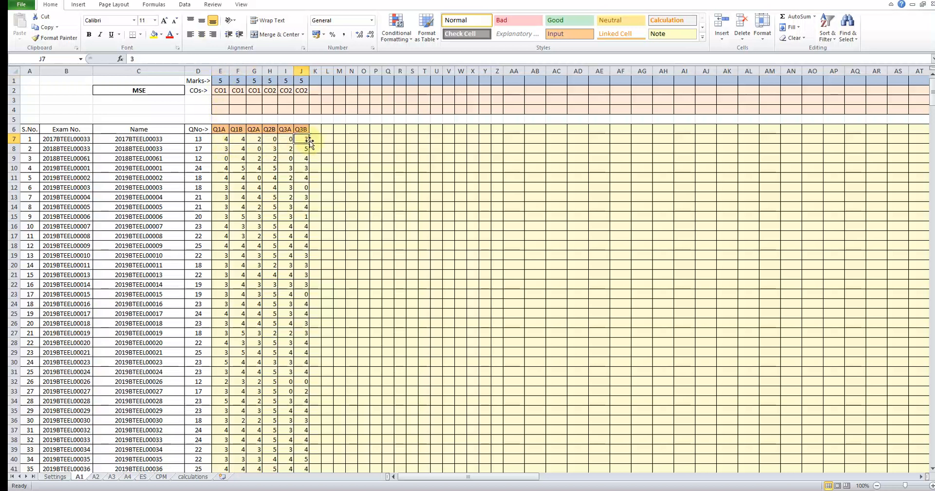
left_click(305, 168)
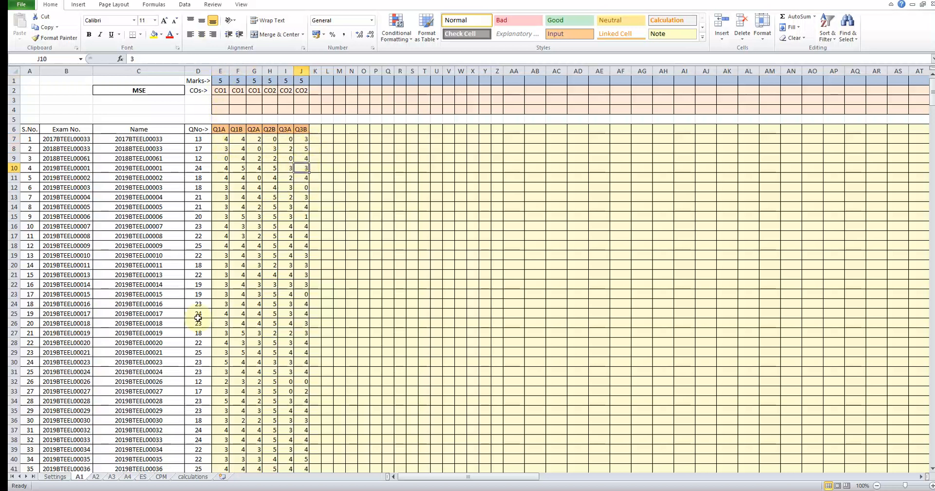
left_click(289, 248)
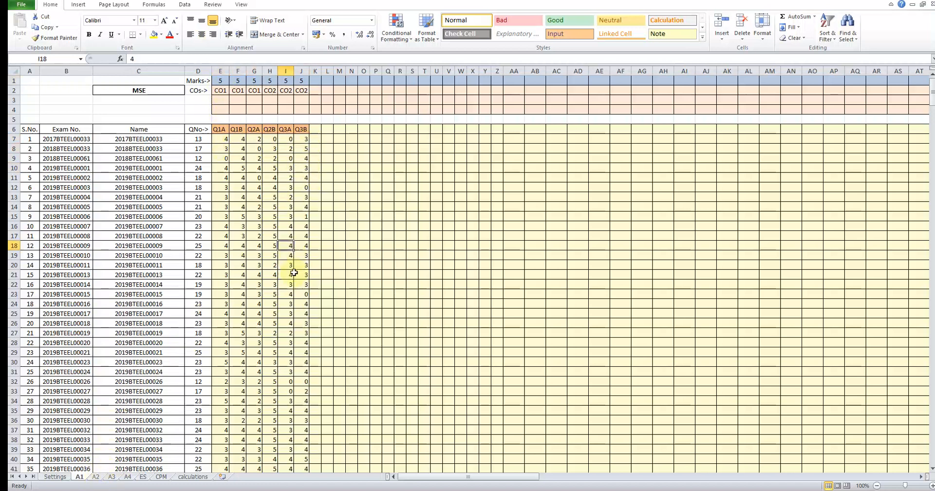
Open sheet A2 and examine the ISE marks for Q1 and Q2 across all students
left_click(96, 477)
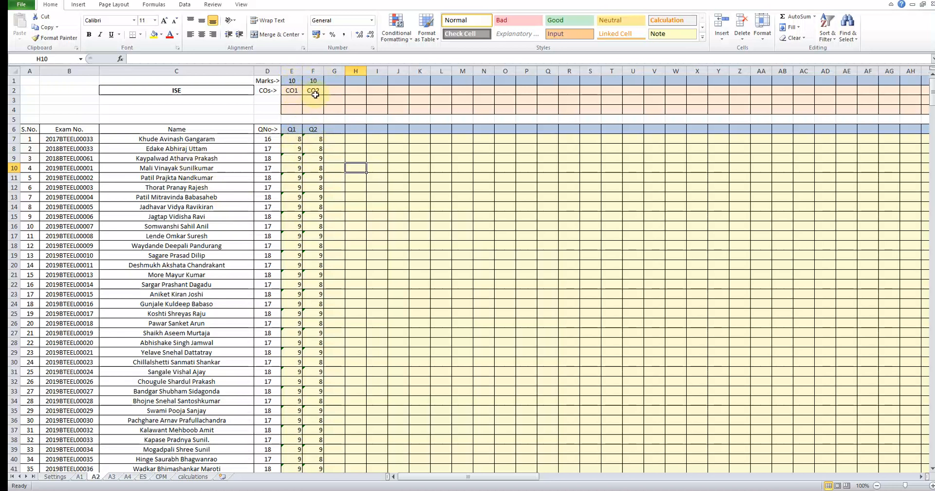
scroll(293, 234, "down", 7)
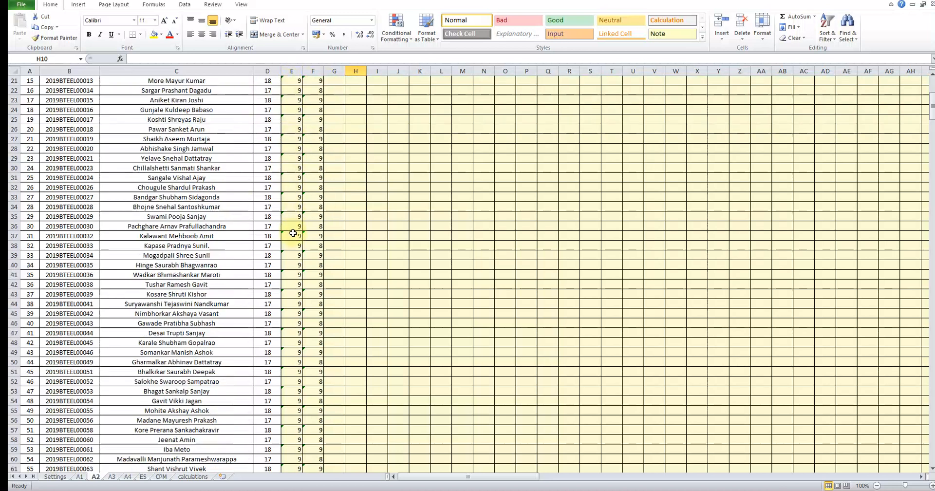
scroll(293, 233, "down", 15)
scroll(328, 286, "up", 20)
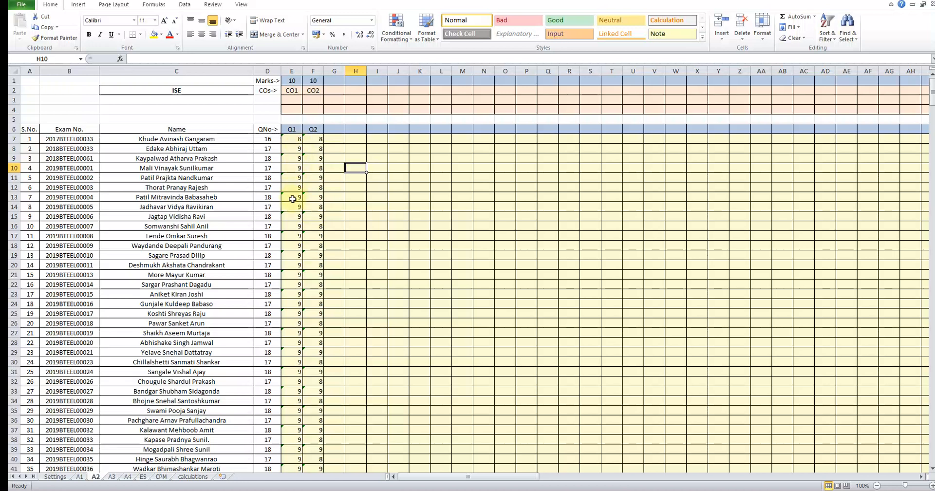
scroll(307, 266, "down", 20)
scroll(306, 285, "up", 20)
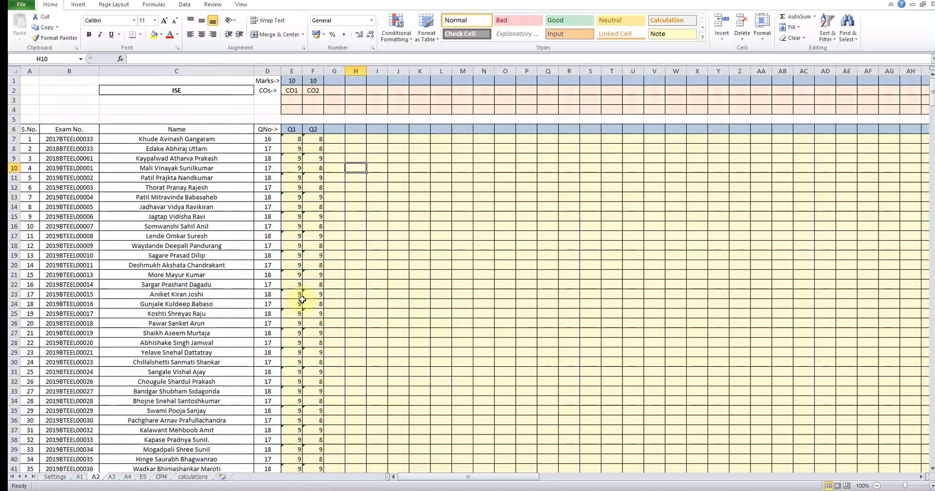
Open sheet A3 and show the ESE marks table from its first column
left_click(113, 477)
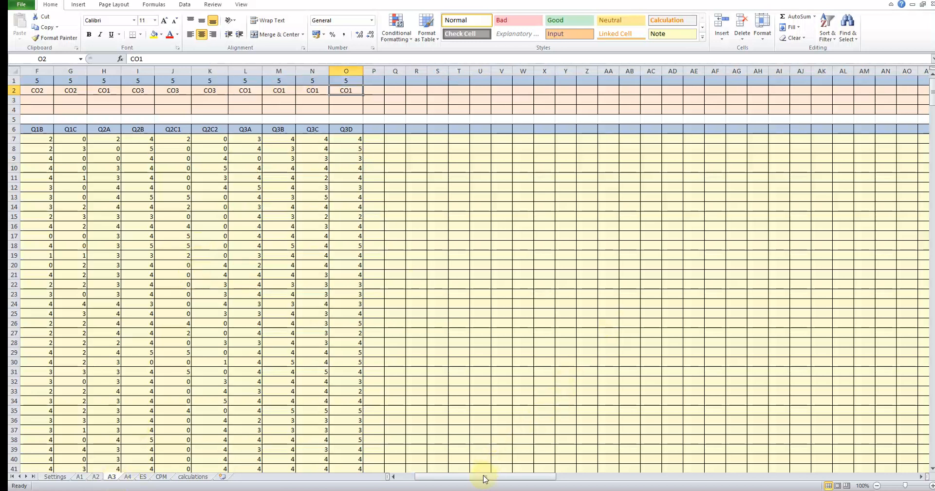
left_click_drag(485, 477, 443, 478)
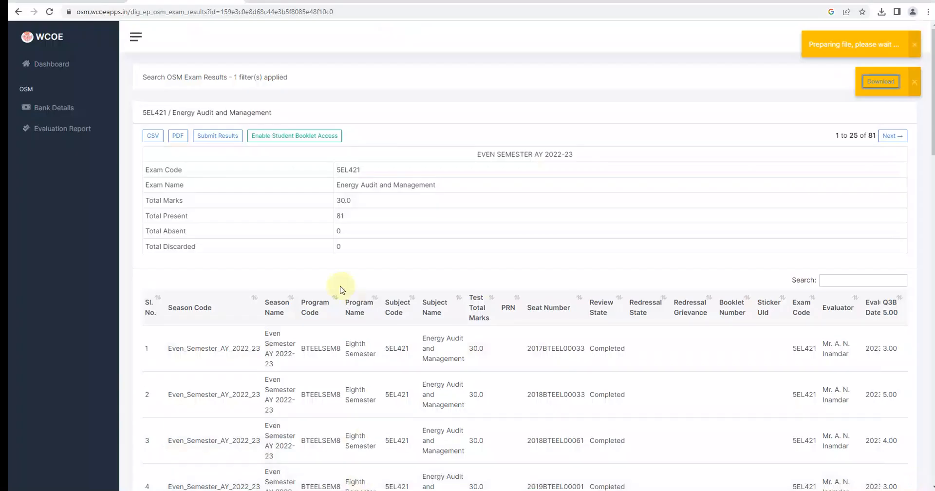
Open the 50-mark exam results for 5EL421 Energy Audit and Management in the WCOE portal and export them as CSV
left_click(18, 11)
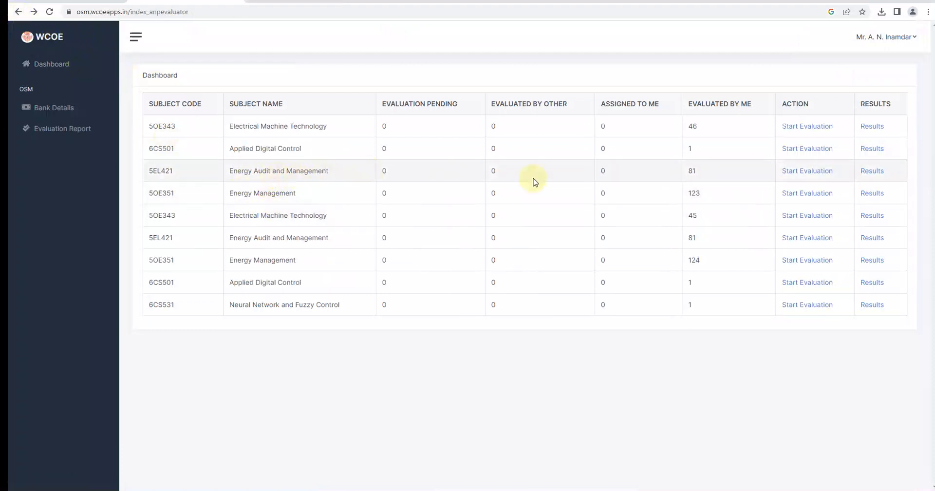
left_click(866, 172)
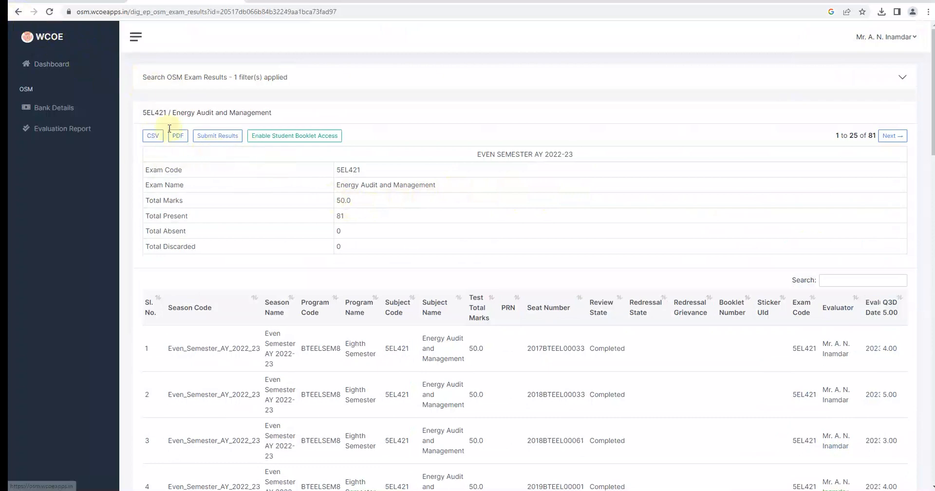
left_click(157, 140)
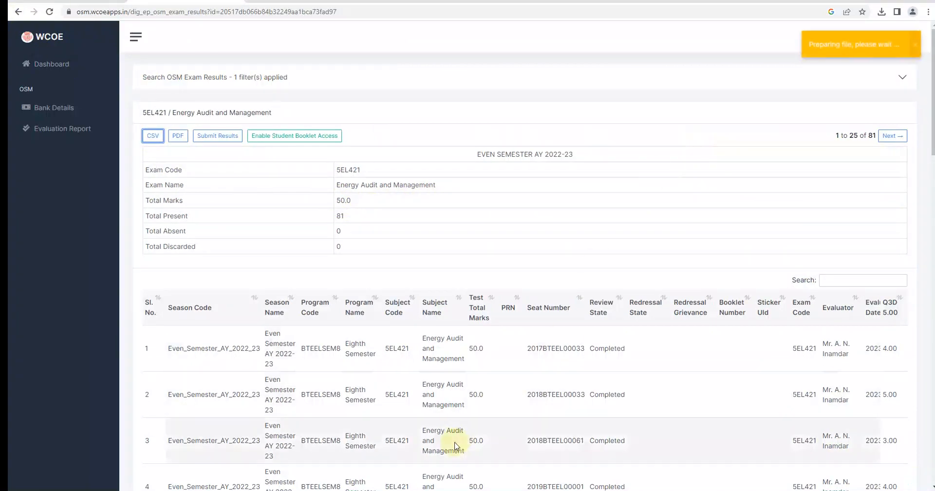
Close the earlier exported 30-mark results file in Excel without saving its changes
mouse_move(452, 471)
left_click(497, 427)
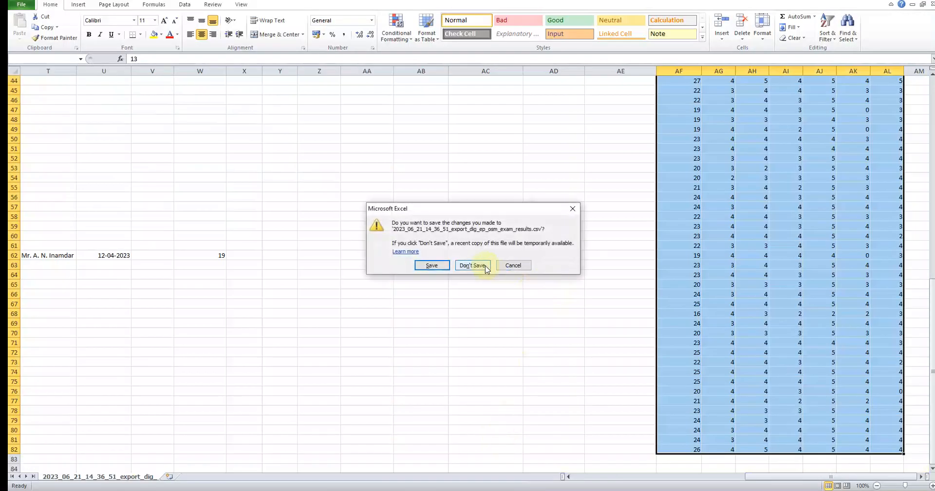
left_click(473, 266)
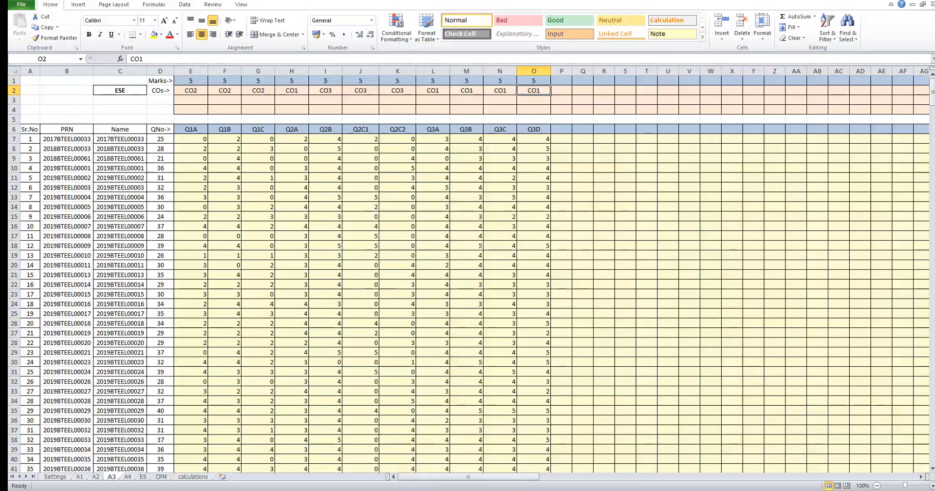
Download the 50-mark results CSV, open it in Excel and show the Decided Total and Q1A to Q3D marks
left_click(429, 477)
left_click(892, 84)
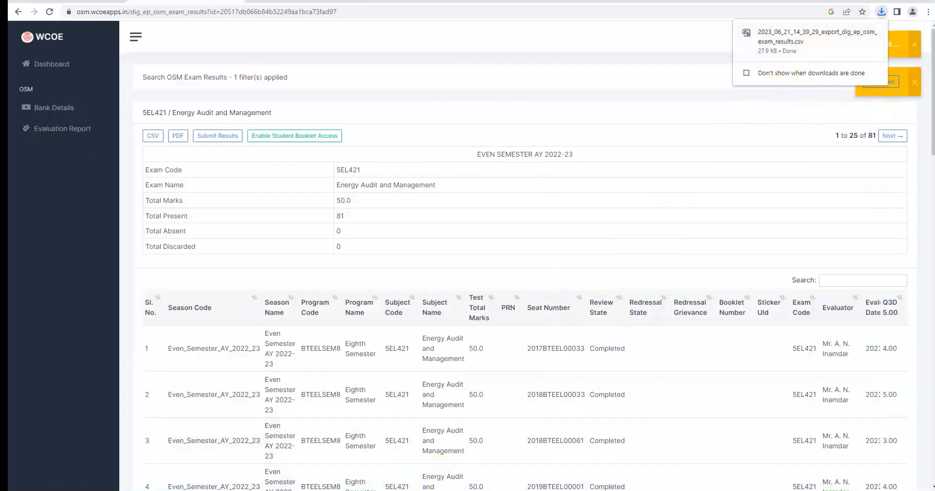
left_click(383, 483)
left_click_drag(575, 479, 769, 477)
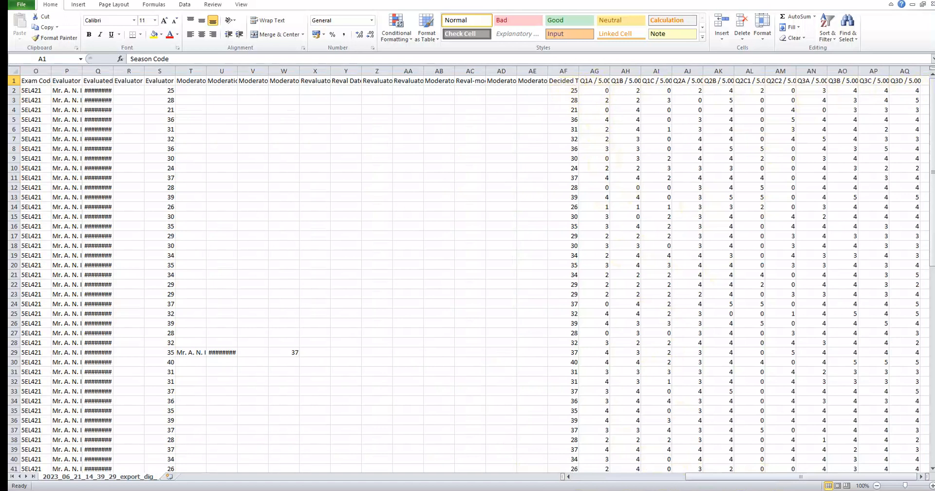
Return to sheet A3 of the 5EL421 workbook and examine the ESE question headings, CO mapping and marks for all students
left_click(371, 466)
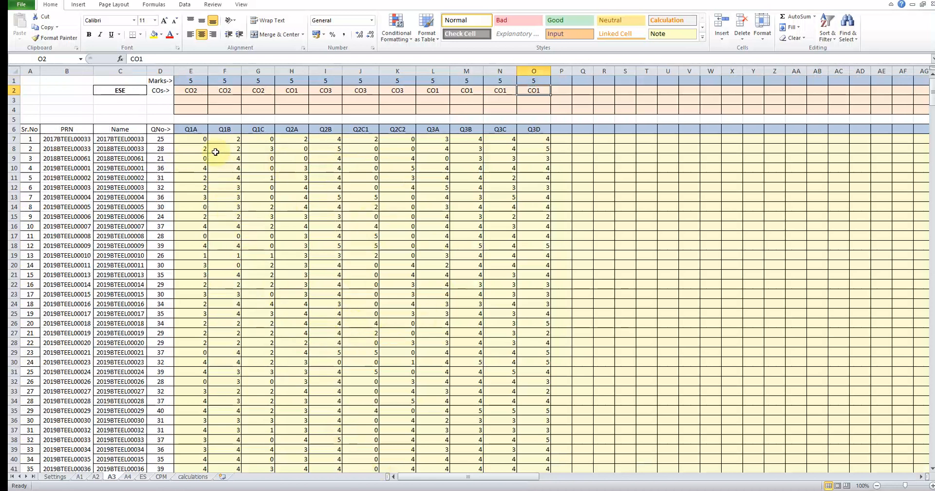
double_click(199, 131)
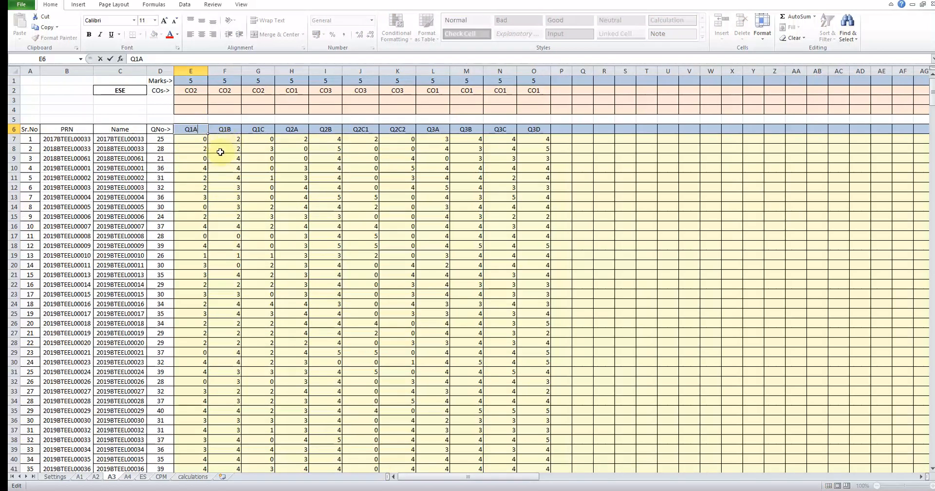
left_click(225, 142)
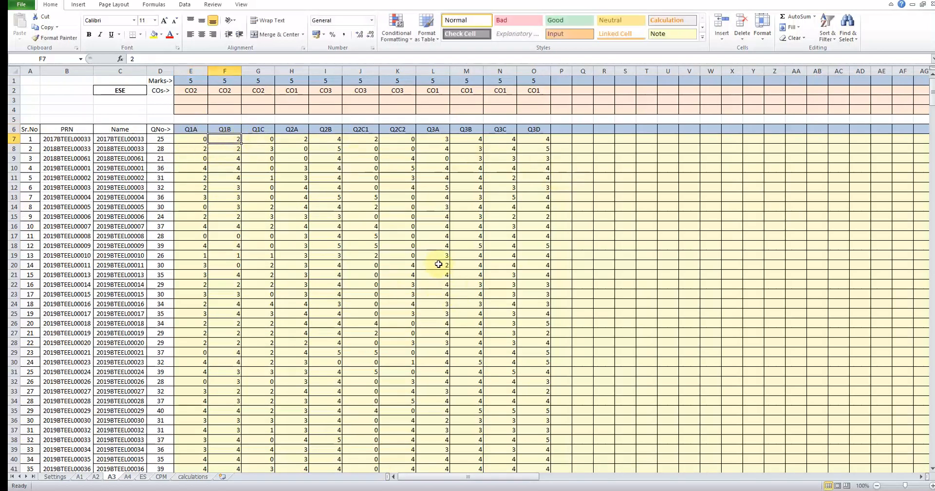
scroll(439, 261, "down", 20)
scroll(398, 329, "up", 20)
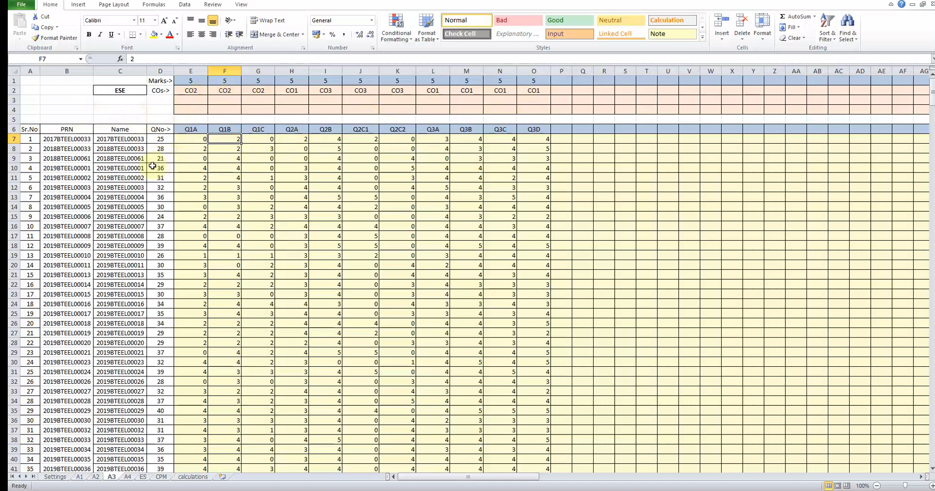
Open sheet A4 and examine its blank Marks and COs rows above the student list
left_click(127, 478)
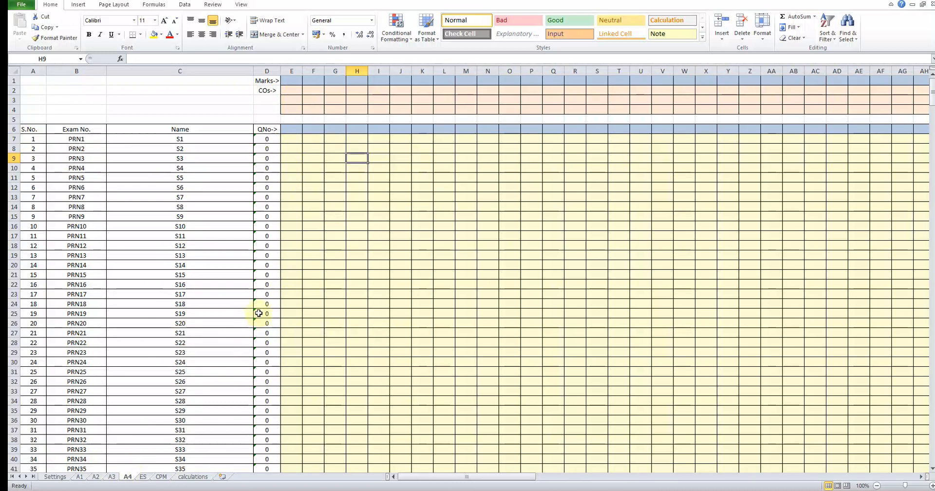
left_click(294, 91)
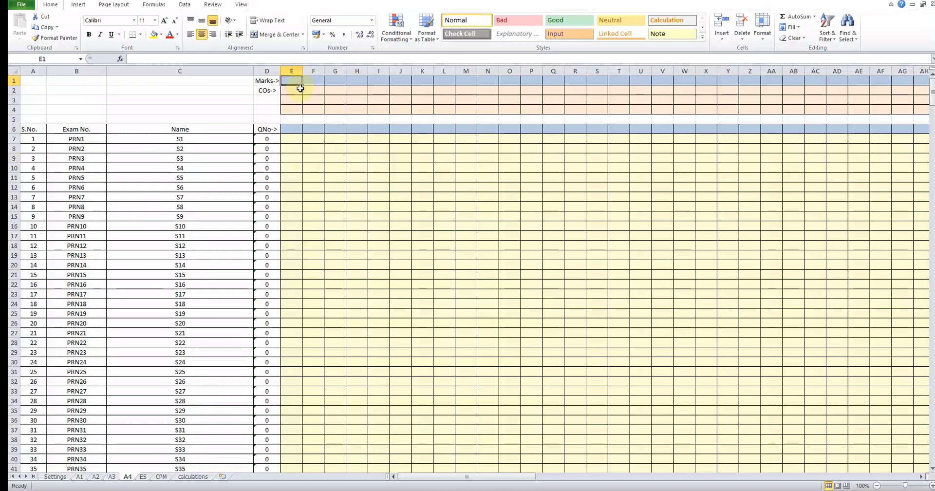
left_click(314, 91)
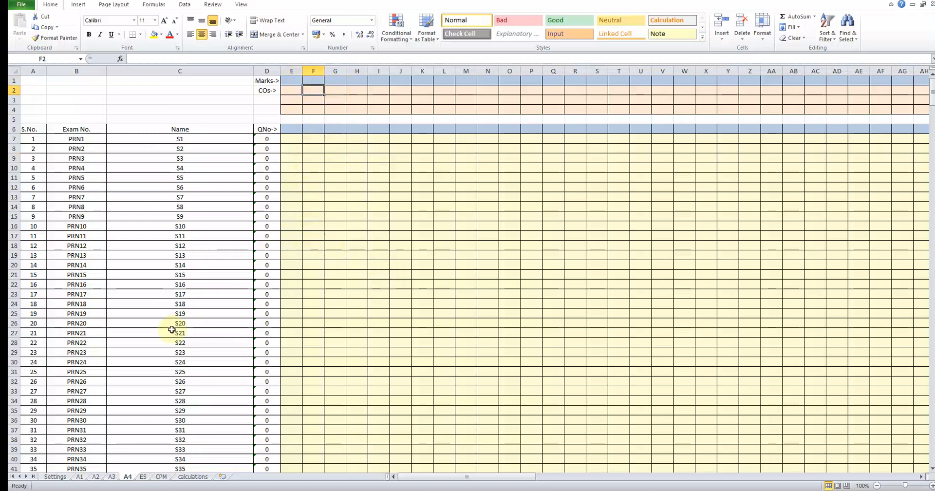
Open the ES sheet and examine its Marks, CO and question header rows and the survey scores entered for every student
left_click(143, 477)
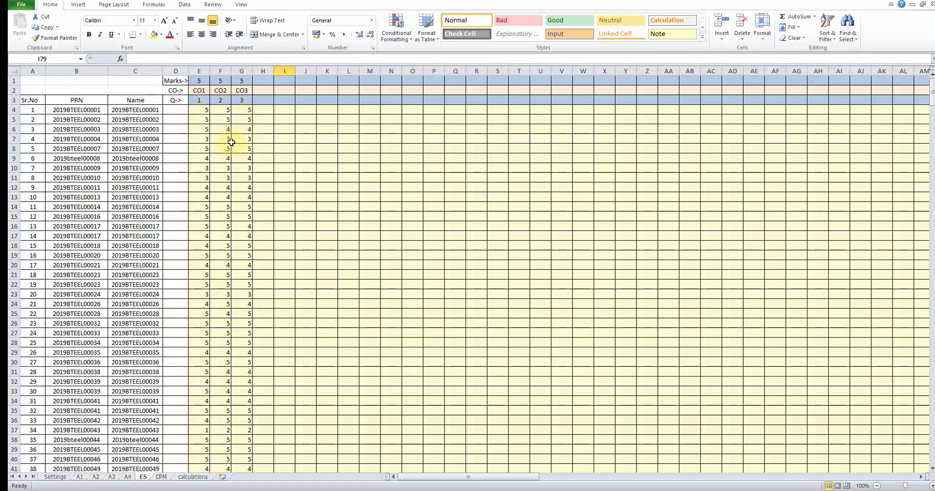
left_click(200, 99)
left_click(201, 92)
left_click(222, 91)
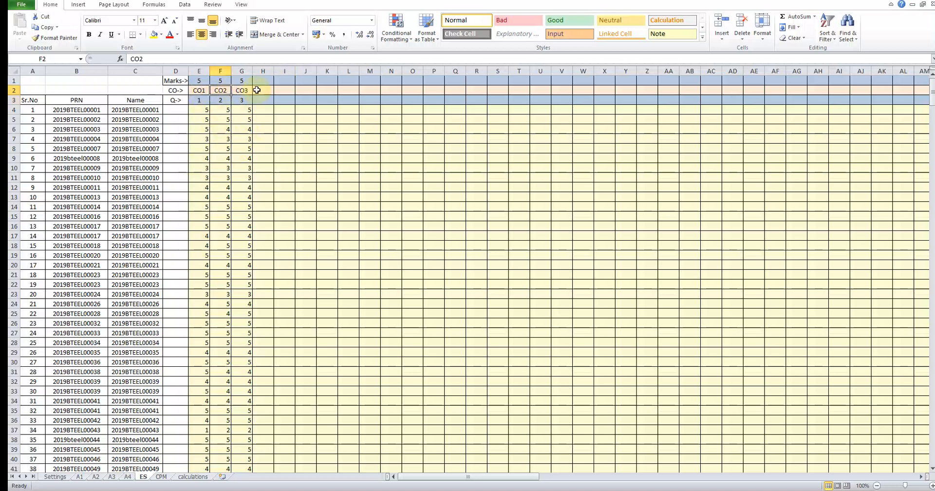
left_click(242, 90)
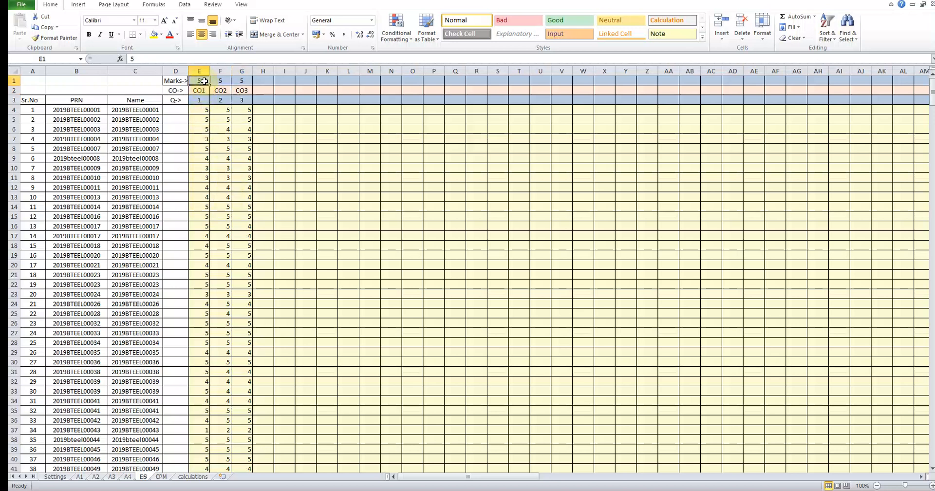
left_click(250, 81)
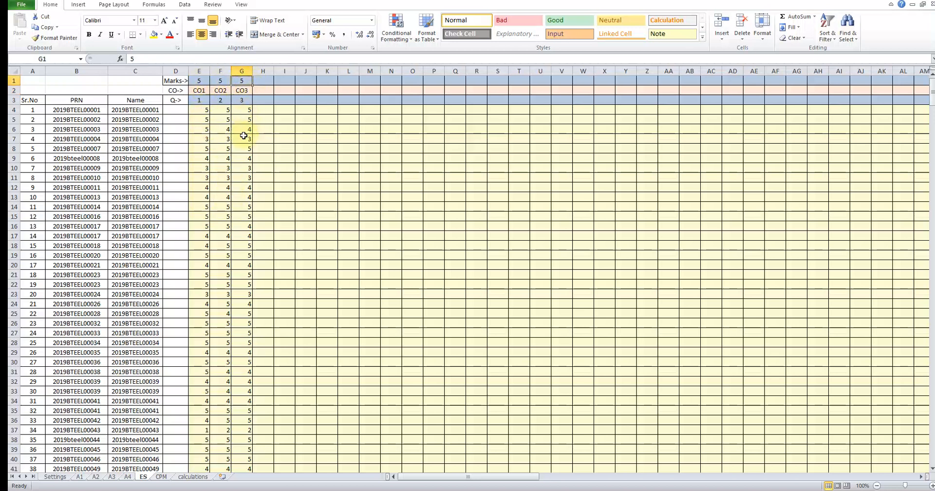
left_click(249, 113)
left_click(249, 119)
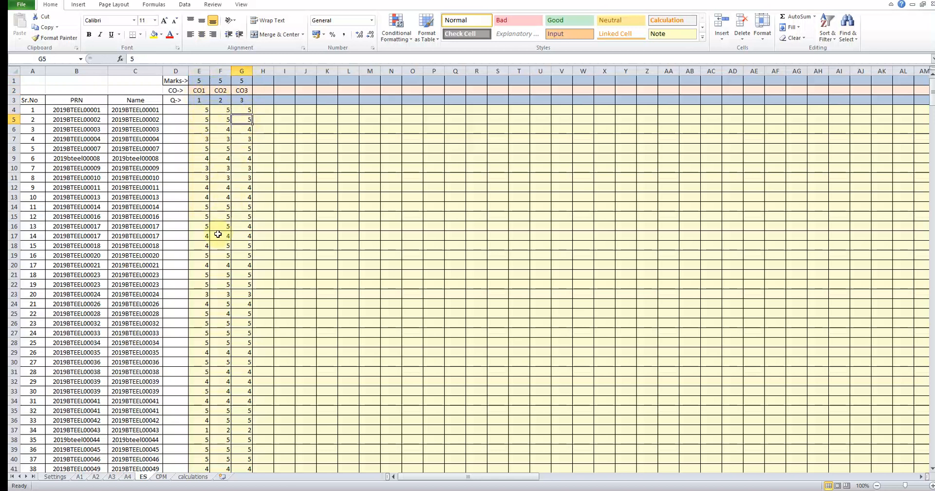
scroll(217, 234, "down", 17)
scroll(217, 251, "up", 17)
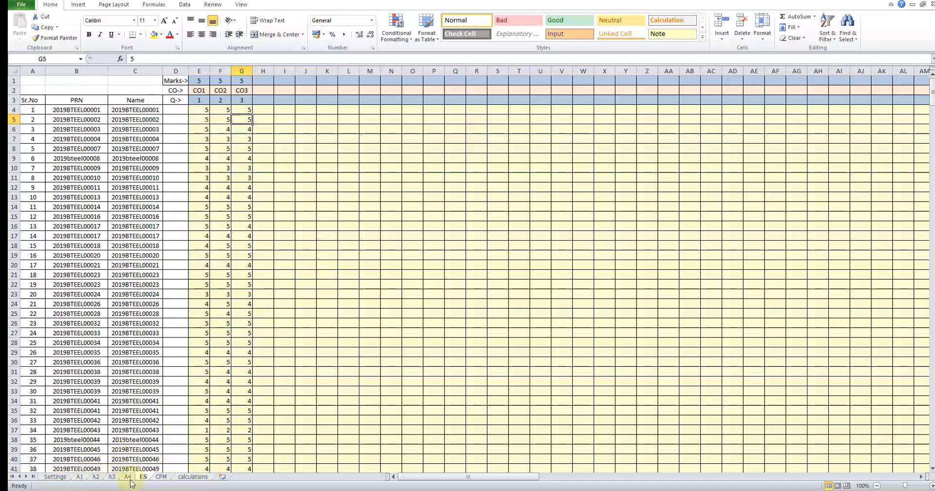
Look over the summary tables on the calculations sheet and open the CO-PO mapping tool on the CPM sheet
left_click(193, 477)
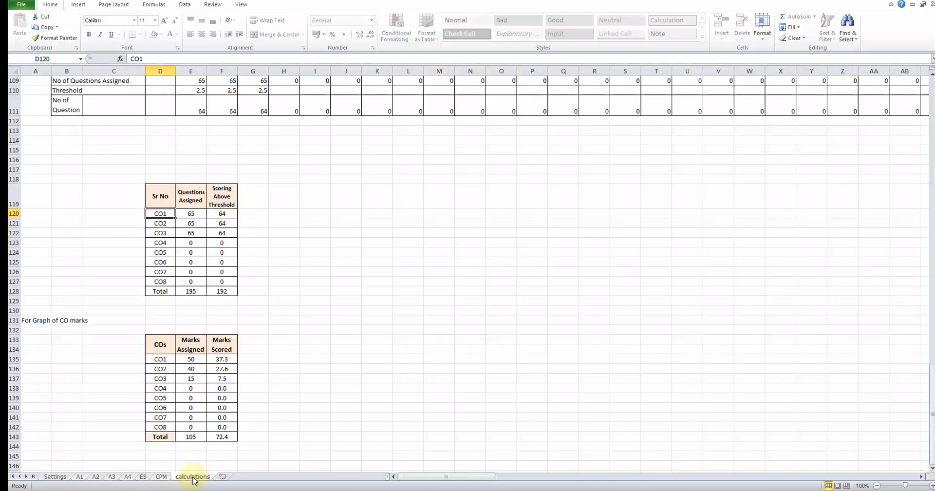
scroll(328, 448, "up", 13)
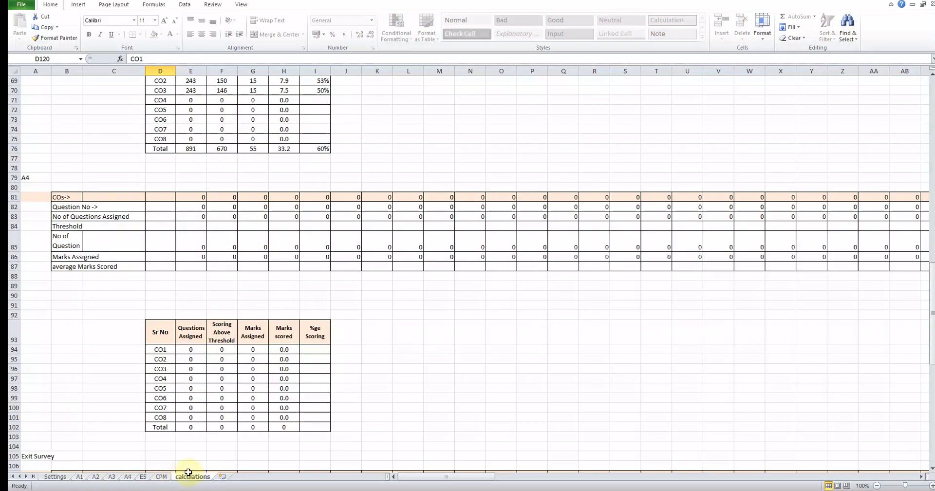
left_click(162, 476)
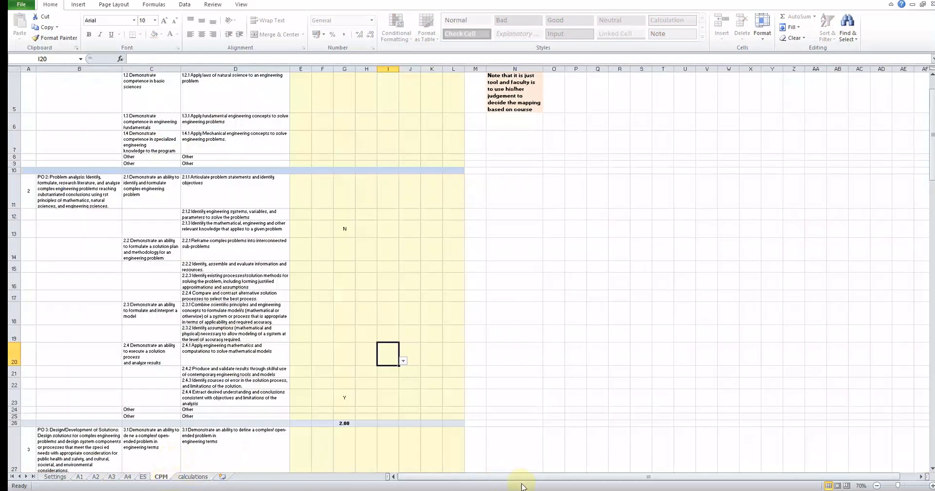
scroll(429, 414, "up", 2)
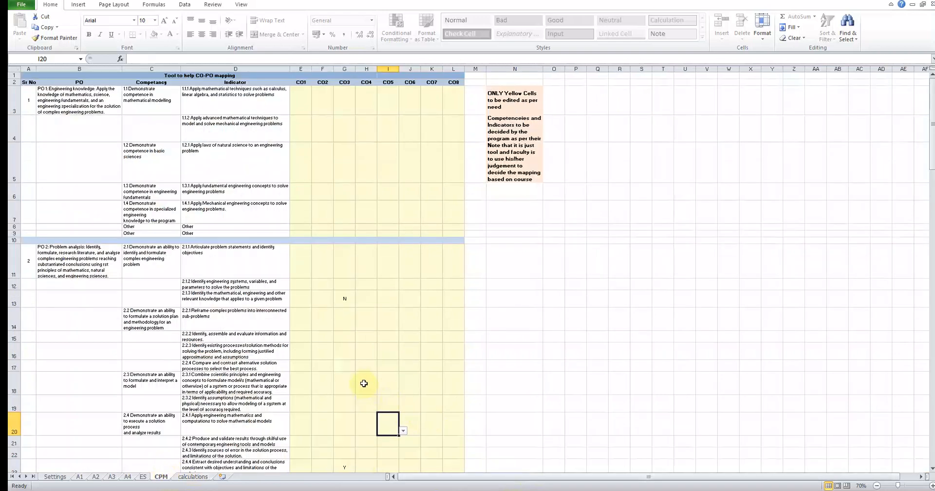
scroll(219, 335, "up", 2, "ctrl")
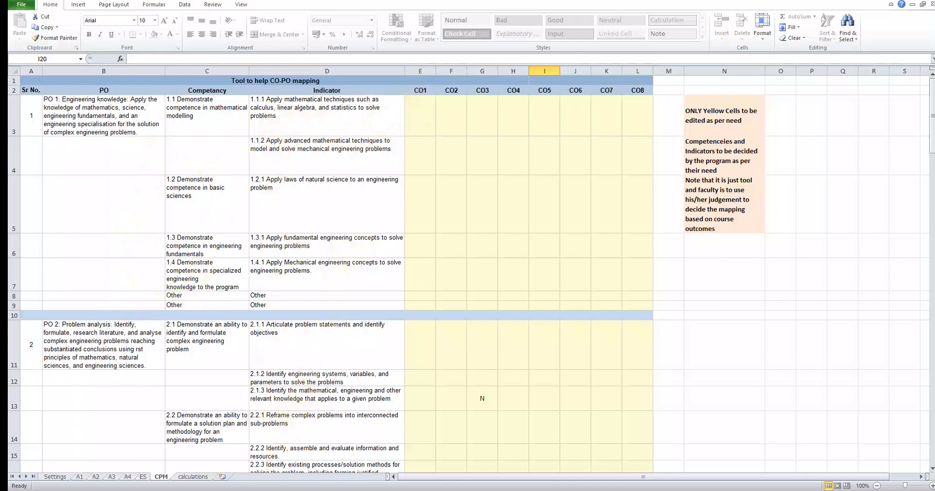
Open the EAM Syllabus PDF from the CO PO ATTAINMENT EXCEL SHEETS folder and examine its course outcomes and CO-PO mapping table
left_click(272, 490)
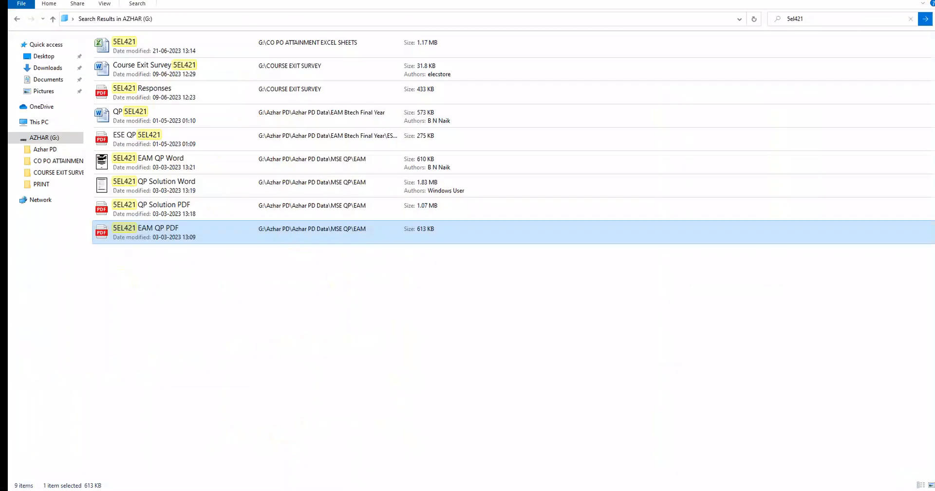
left_click(62, 162)
left_click(122, 62)
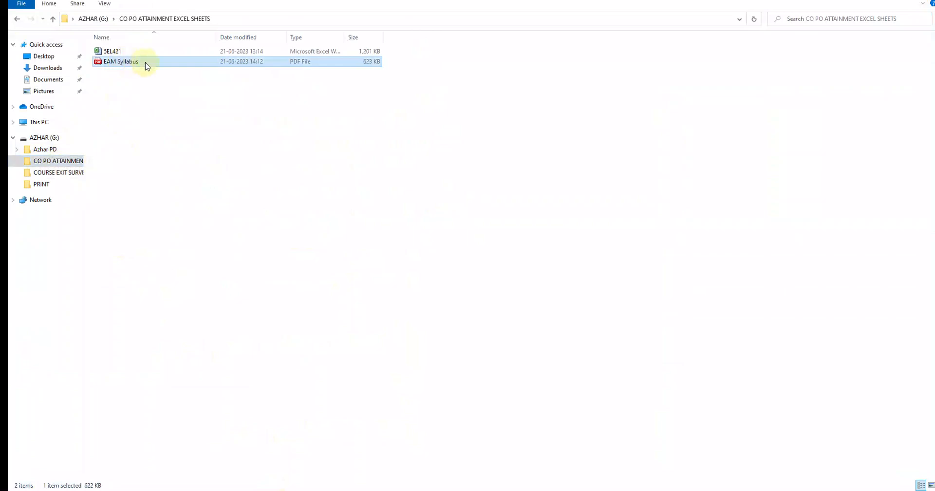
double_click(147, 67)
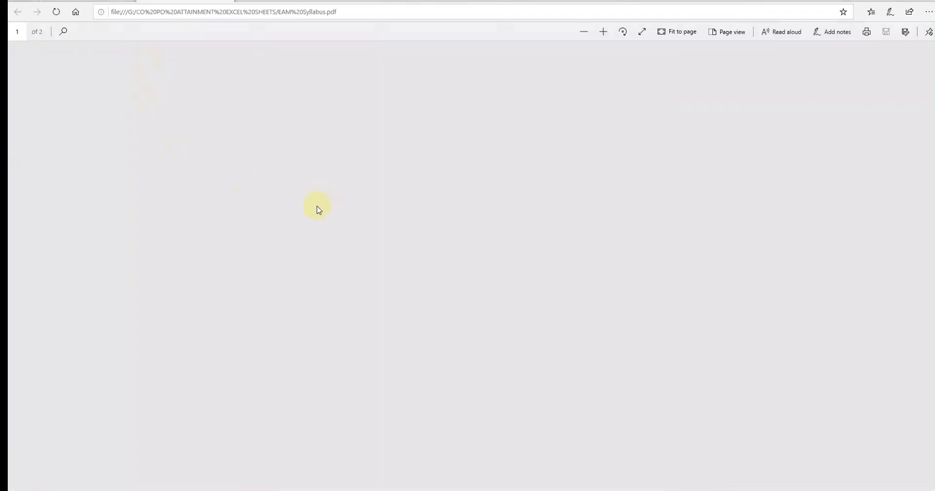
scroll(381, 209, "down", 12)
scroll(419, 273, "up", 12)
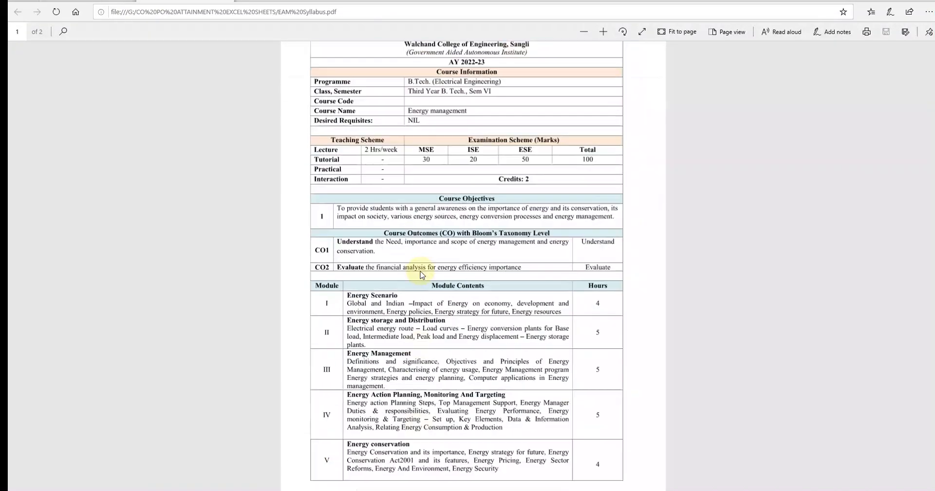
scroll(466, 245, "down", 2)
scroll(467, 245, "down", 10)
scroll(428, 271, "up", 12)
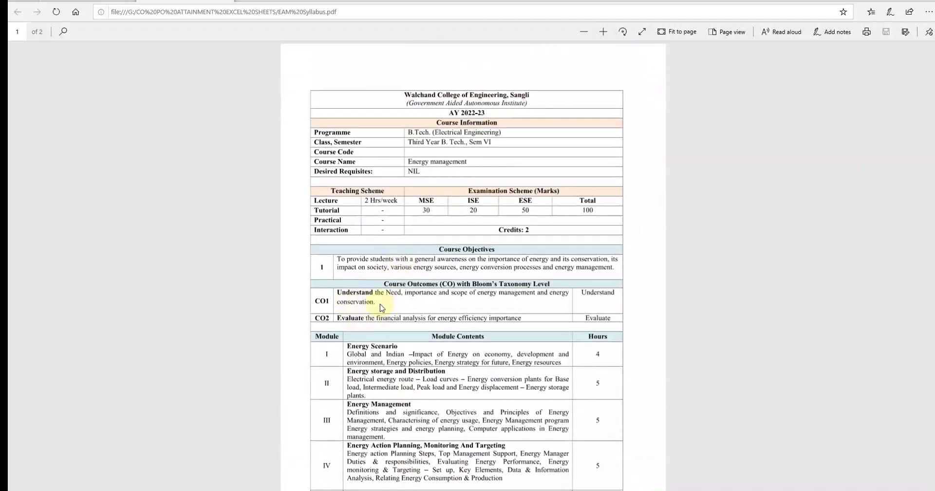
scroll(409, 304, "down", 9)
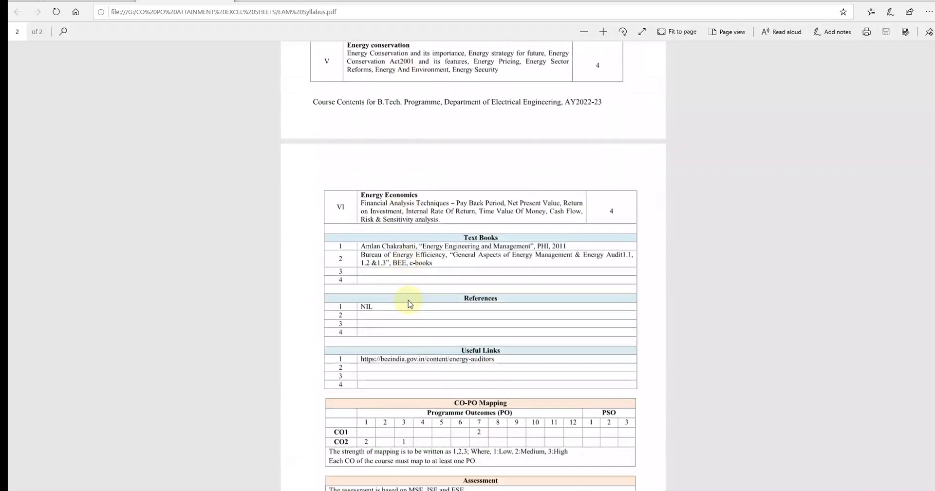
scroll(409, 304, "up", 10)
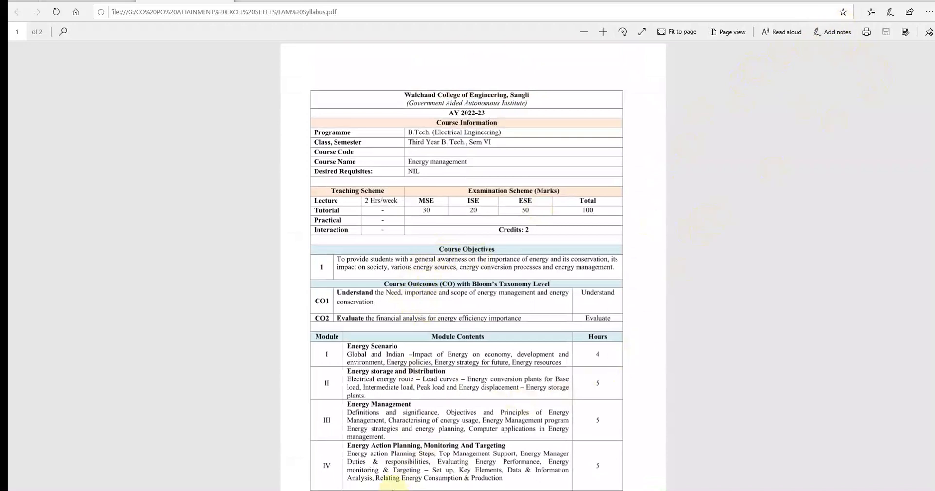
left_click(388, 490)
left_click(558, 129)
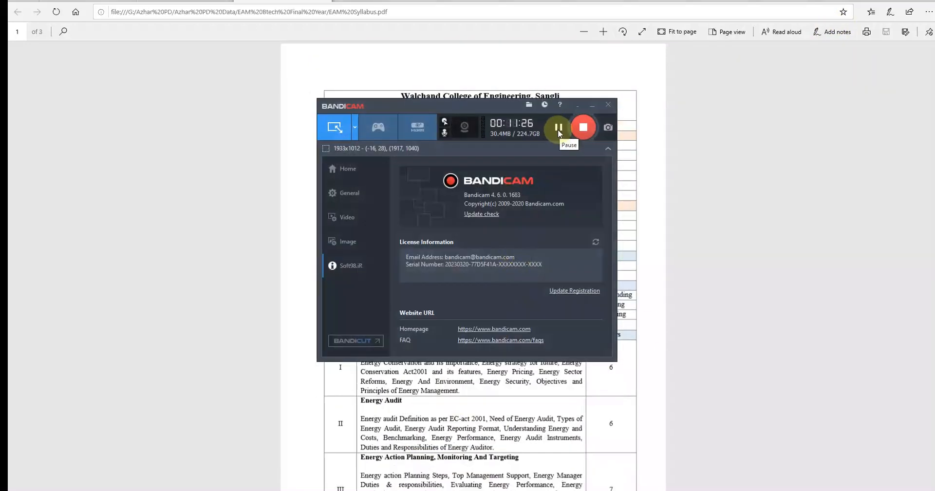
left_click(593, 106)
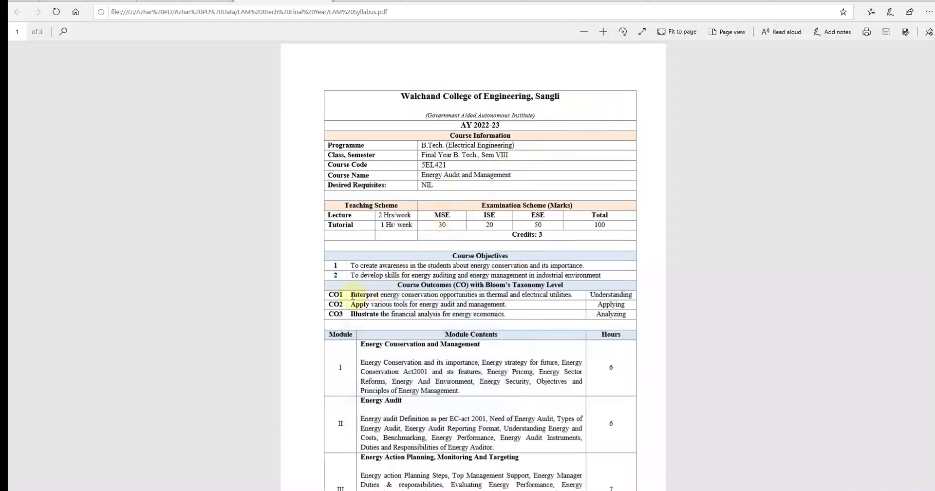
Examine the CO1 to CO3 statements and the CO-PO mapping table in the 5EL421 Energy Audit and Management syllabus
left_click_drag(353, 296, 365, 317)
left_click(372, 307)
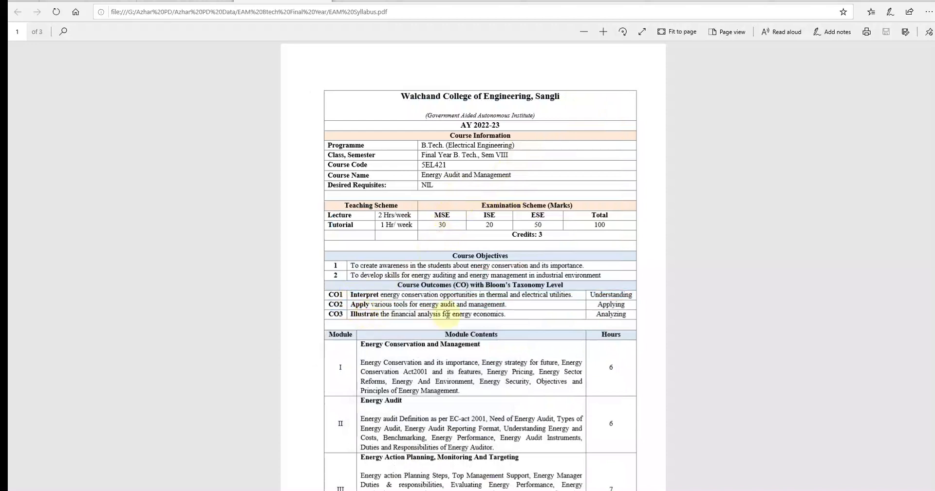
scroll(447, 314, "down", 15)
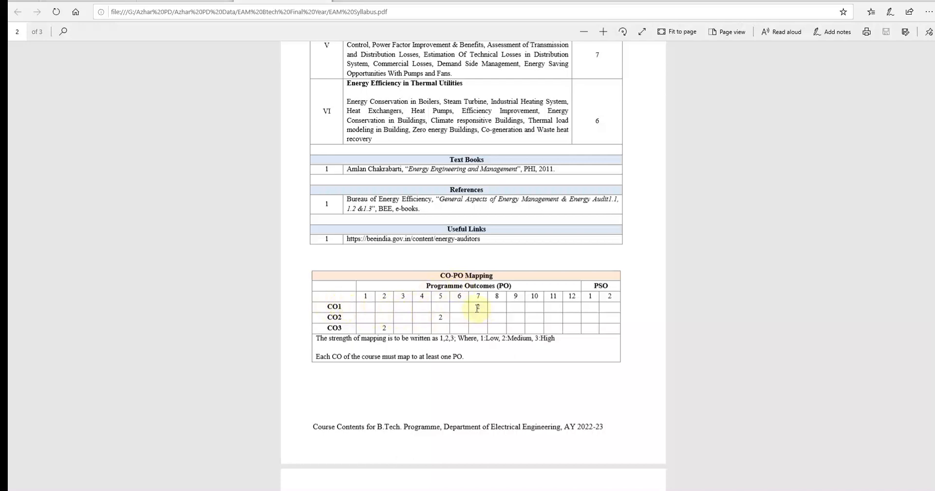
Close the exported results file in Excel and return to the 5EL421 workbook's CPM sheet at CO1's cell for indicator 1.1.1
mouse_move(399, 490)
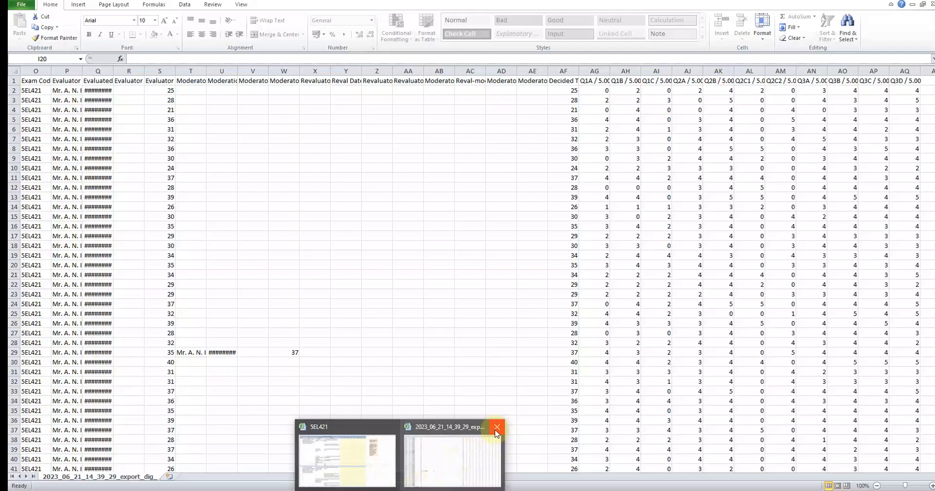
left_click(494, 443)
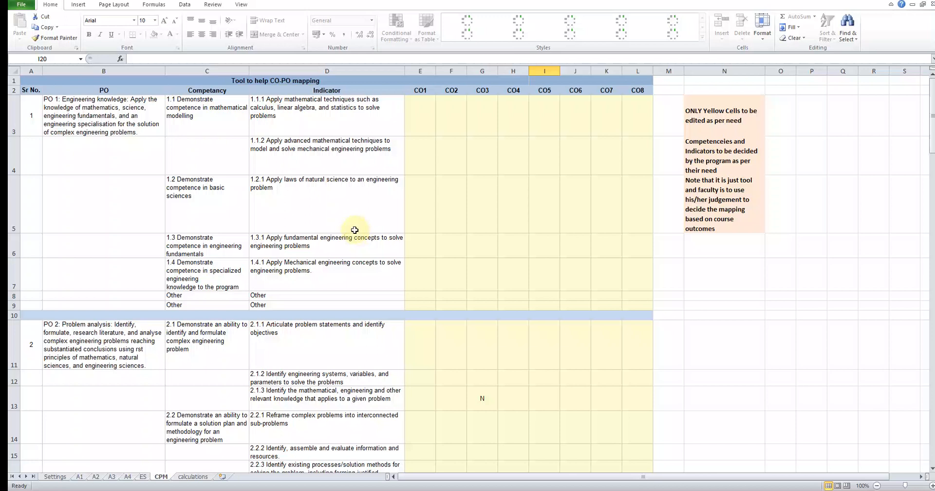
left_click(421, 112)
Examine the PO 7 environment and sustainability section of the CPM sheet and CO1's entries for its indicators
scroll(383, 230, "down", 20)
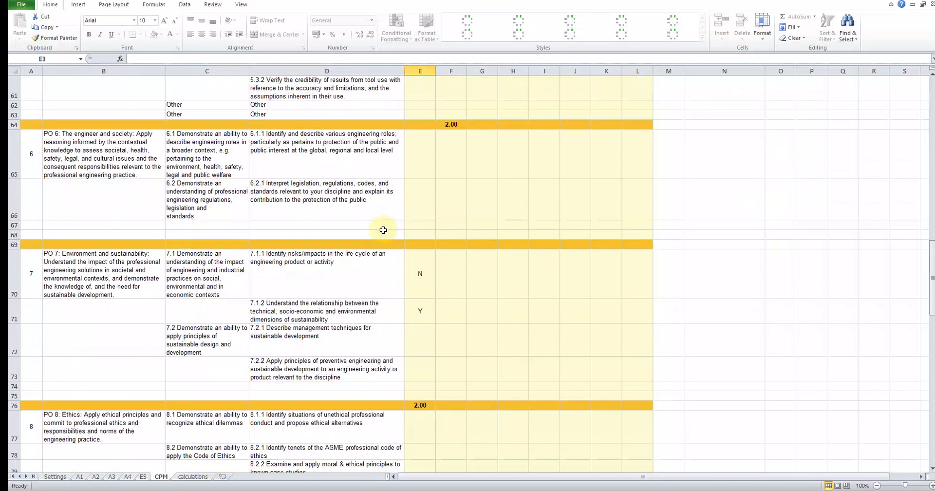
scroll(384, 229, "down", 4)
scroll(384, 230, "up", 12)
scroll(375, 239, "down", 9)
left_click(59, 262)
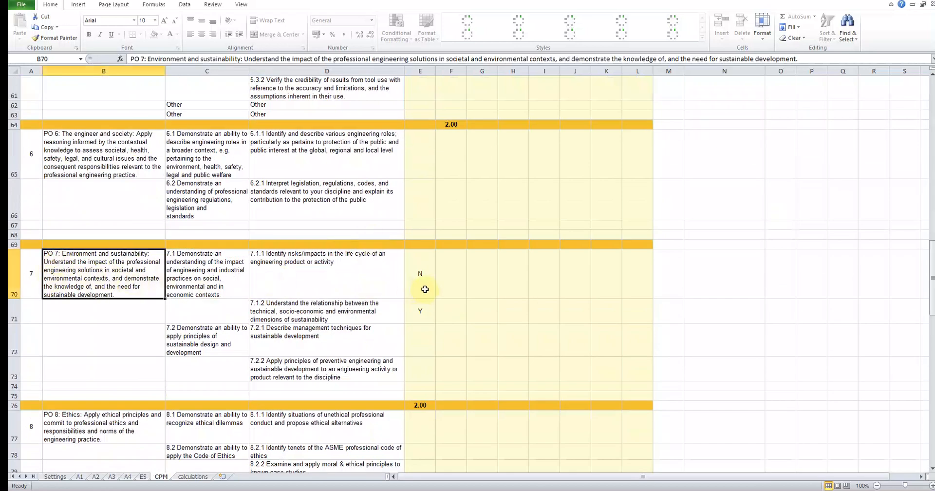
left_click(427, 312)
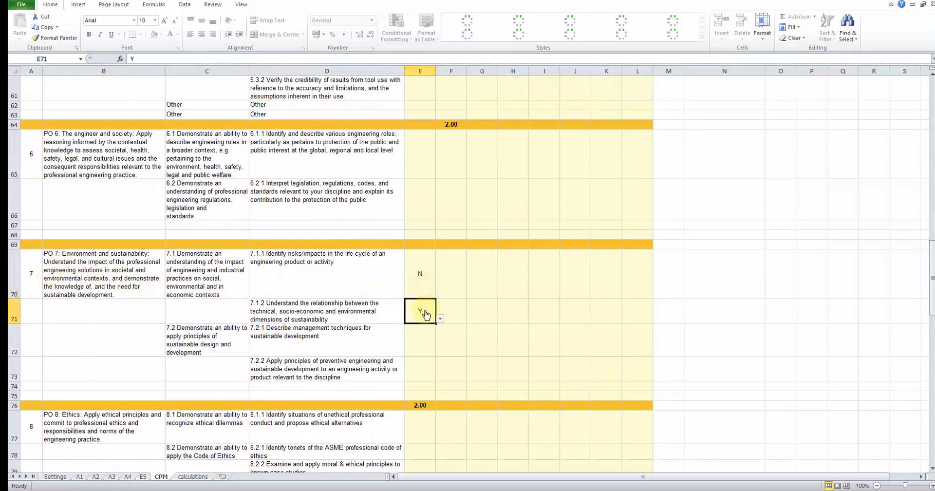
scroll(216, 265, "up", 20)
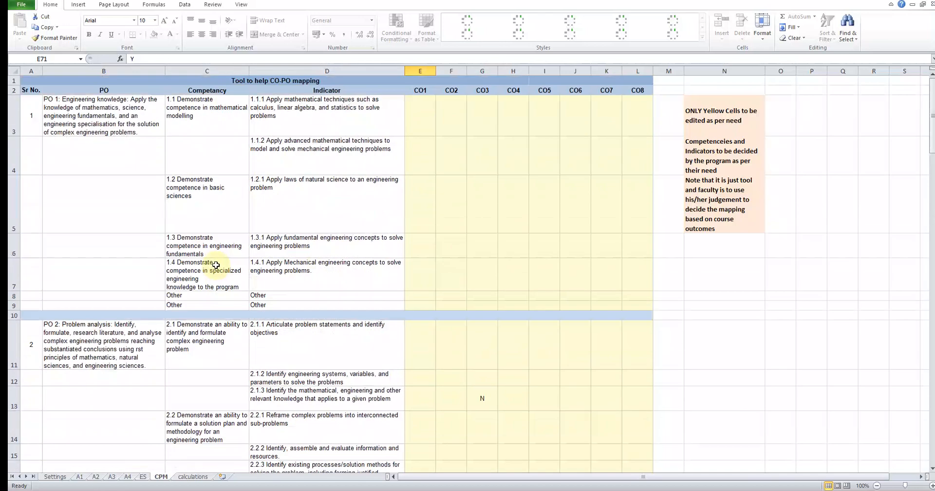
Examine PO 1's competencies and indicators and show the choices available for CO1 at indicator 1.1.1 without picking one
left_click(207, 118)
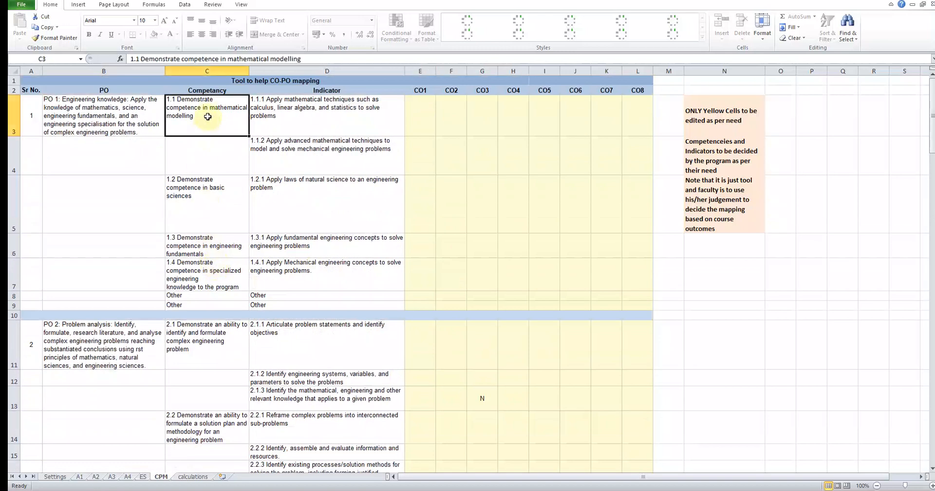
left_click(313, 118)
left_click(299, 197)
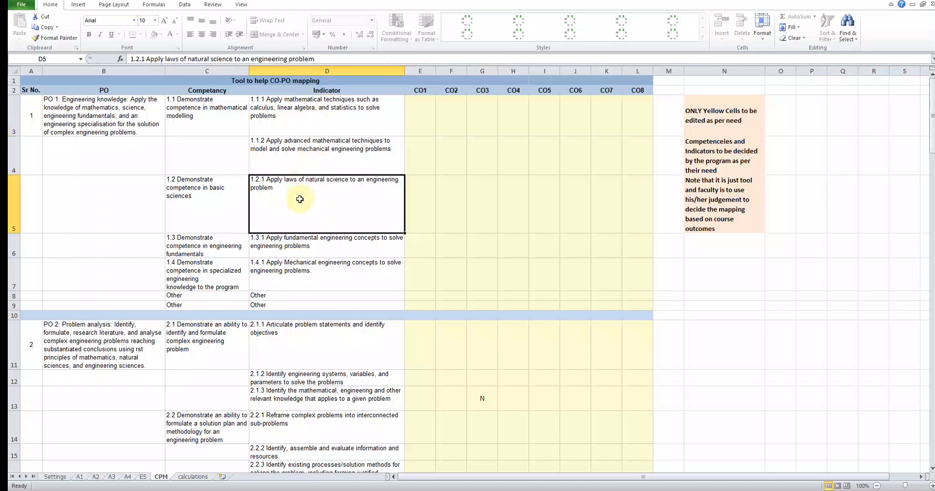
left_click(429, 120)
left_click(439, 132)
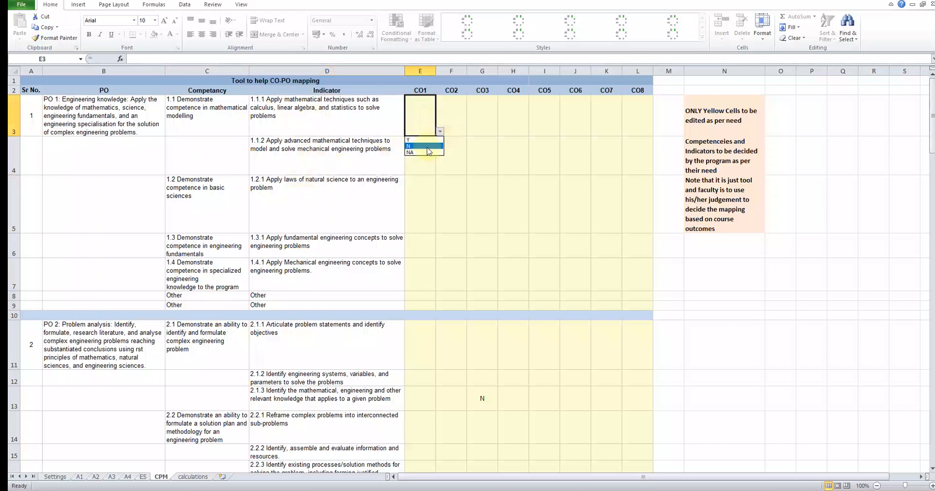
key("Down")
key("Down")
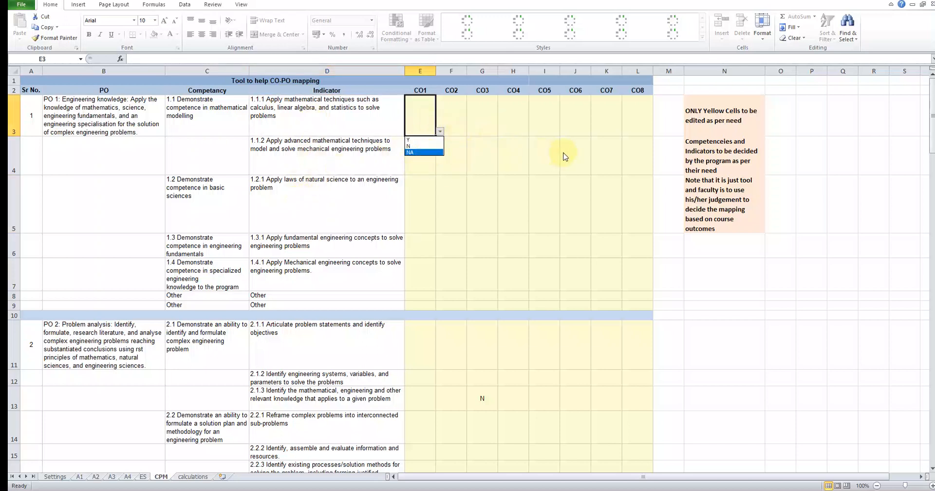
key("Escape")
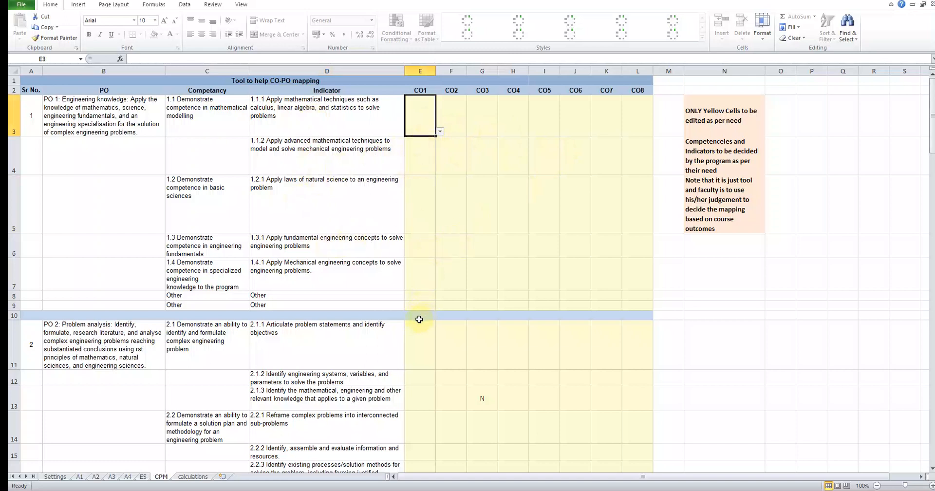
Look over the PO 2 and PO 3 sections of the CPM sheet and check the syllabus's CO-PO mapping table
scroll(402, 313, "down", 6)
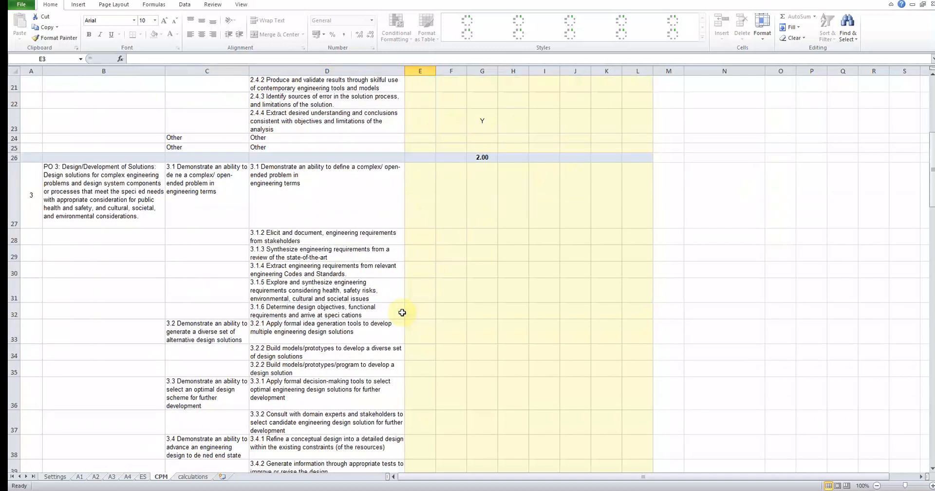
scroll(402, 312, "up", 3)
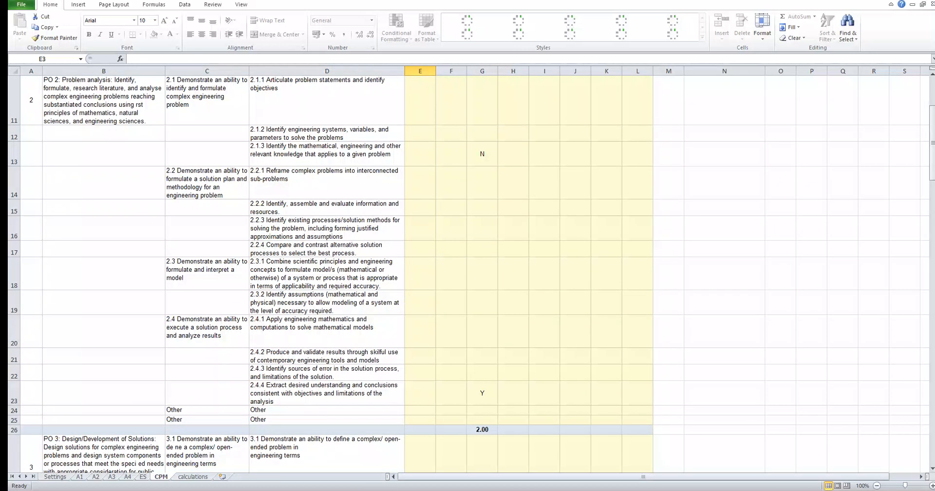
key("alt+Tab")
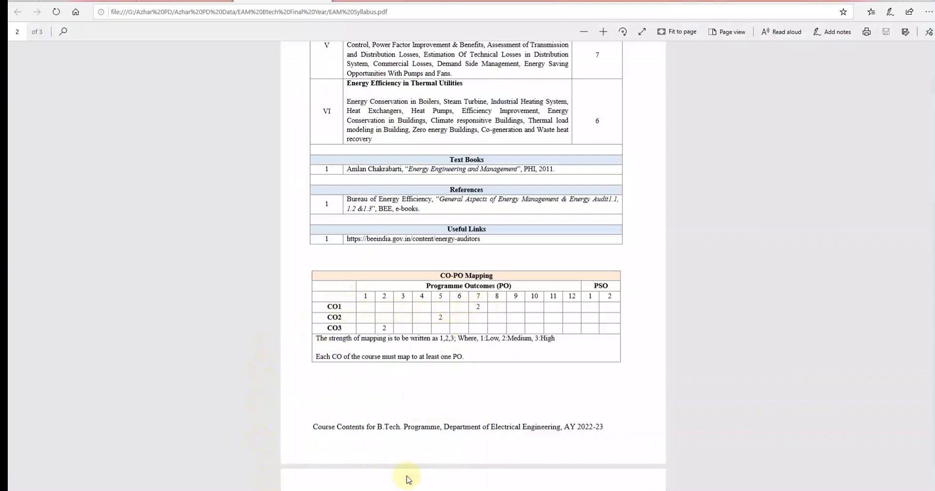
key("alt+Tab")
scroll(325, 283, "up", 3)
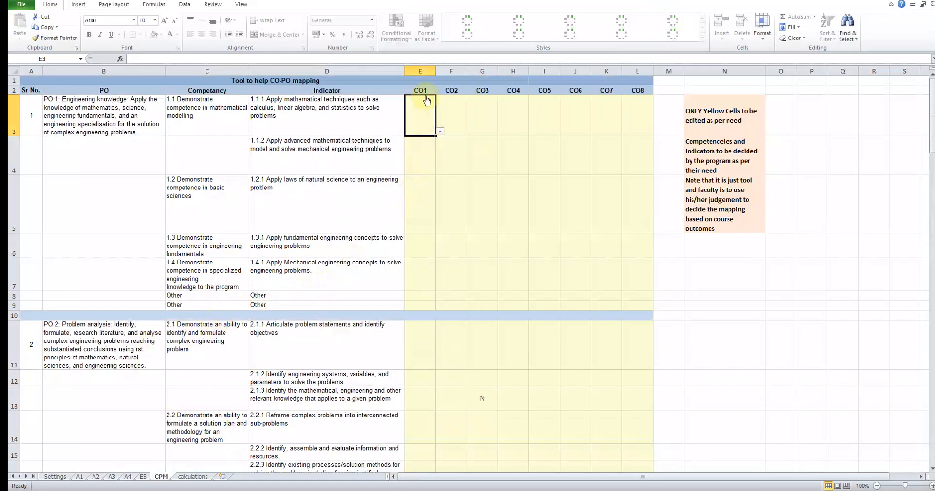
Examine CO1's column in the CPM sheet: the entries for indicators 7.1.1 and 7.1.2 and the PO 7 mapping formula
left_click(420, 70)
scroll(363, 271, "down", 15)
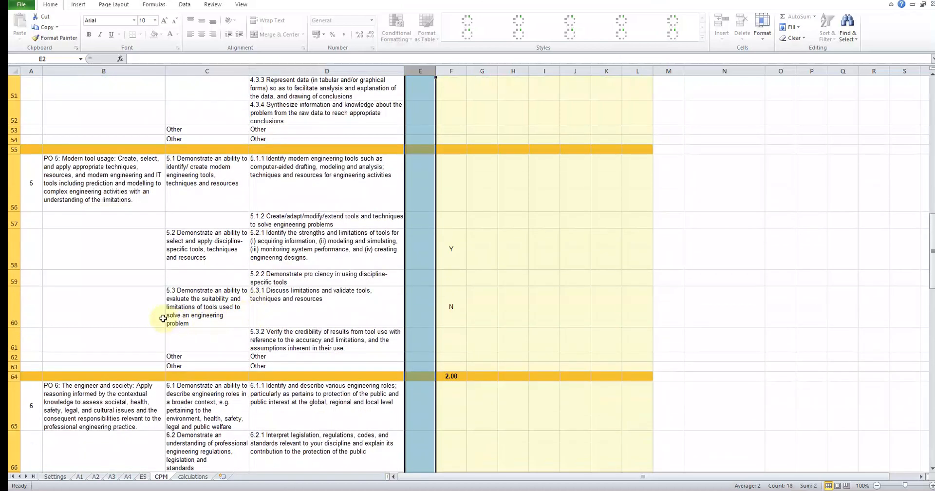
scroll(253, 310, "down", 3)
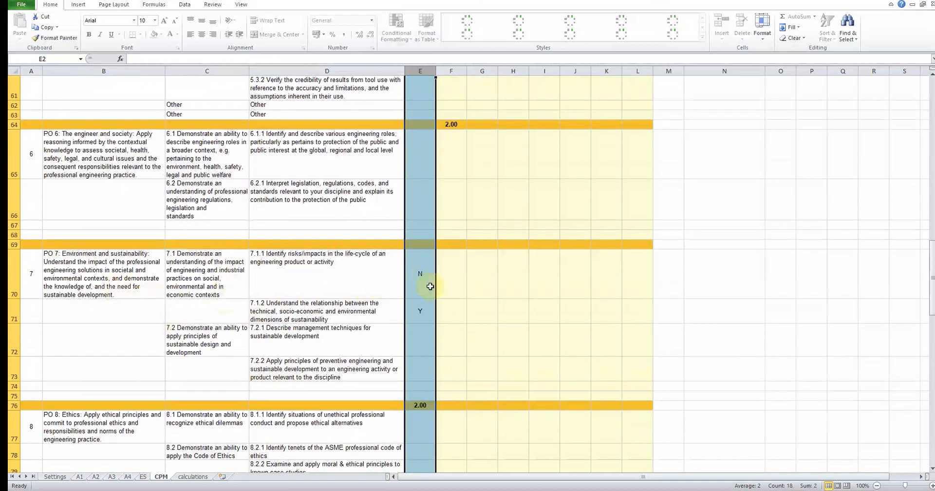
left_click(362, 278)
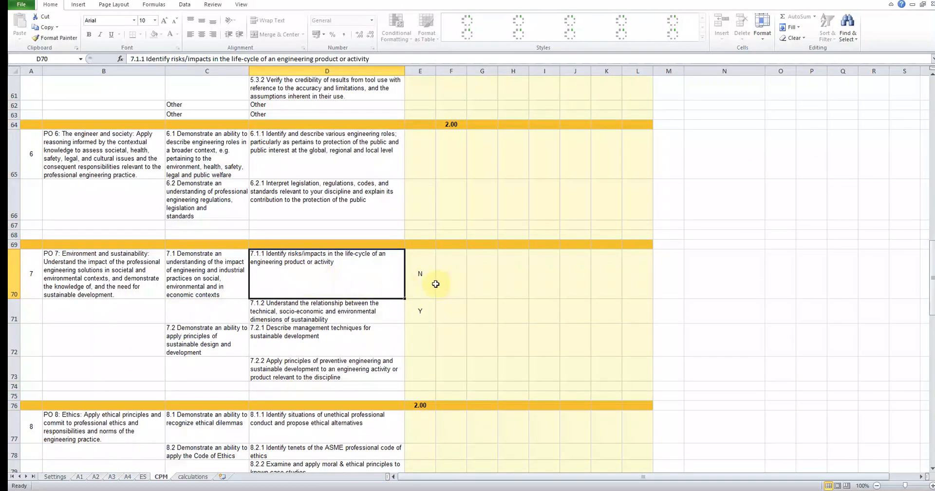
left_click(432, 283)
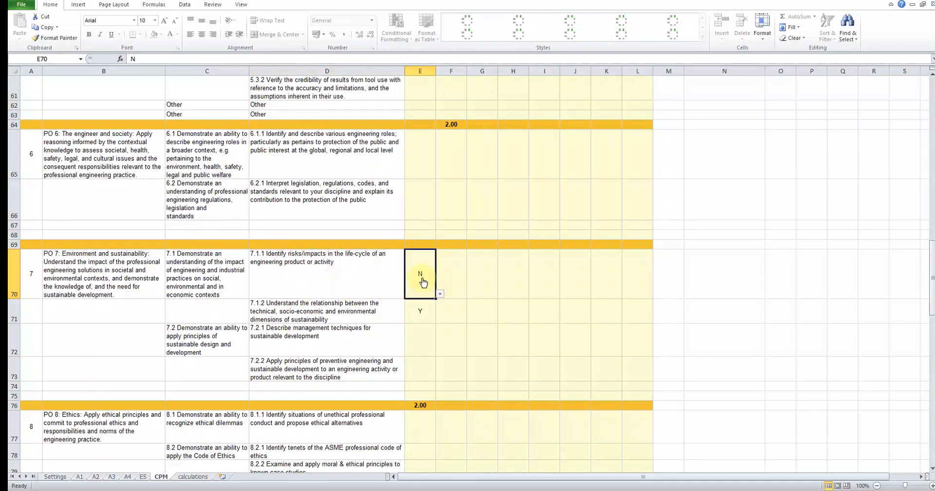
left_click(295, 307)
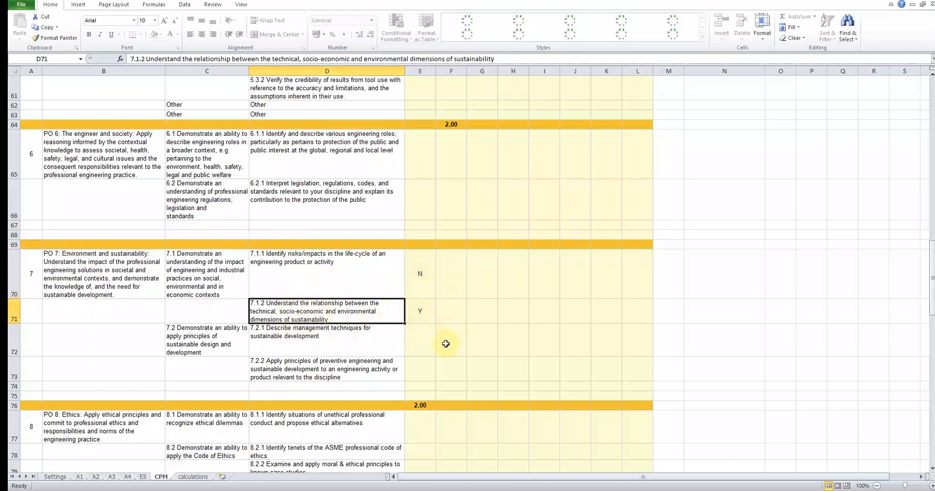
left_click(421, 407)
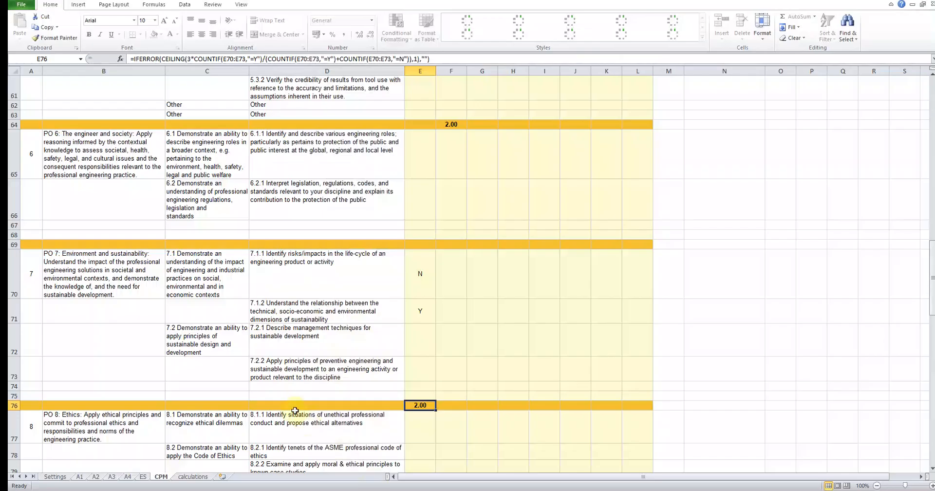
Examine CO2's column at PO 5 in the CPM sheet and compare it with the syllabus's CO-PO mapping table
scroll(409, 407, "up", 20)
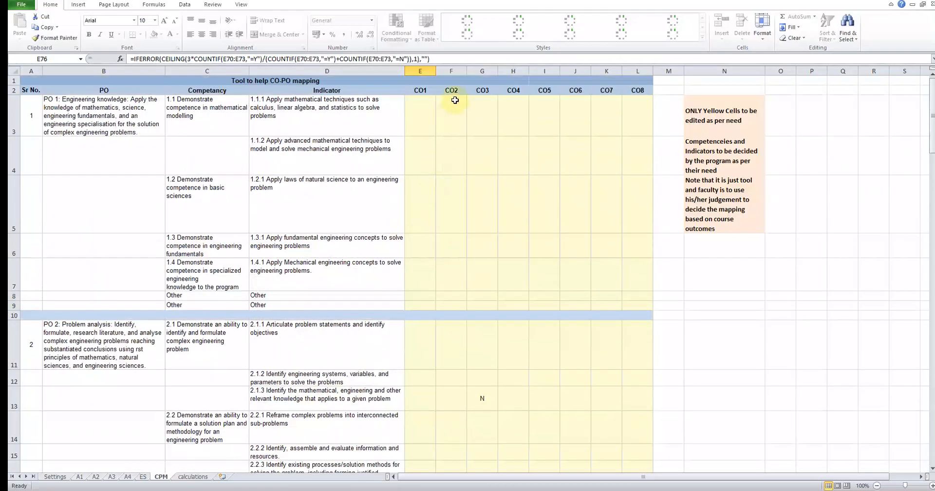
left_click(451, 72)
scroll(324, 205, "down", 15)
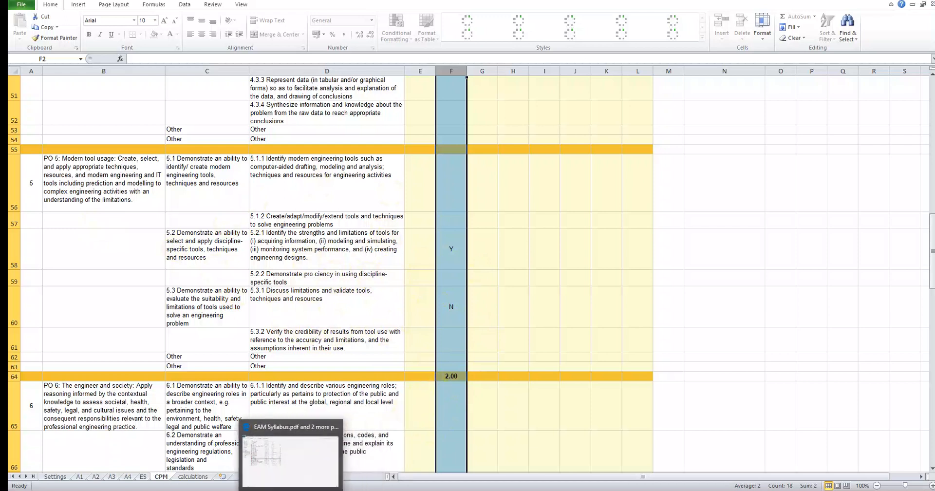
left_click(292, 453)
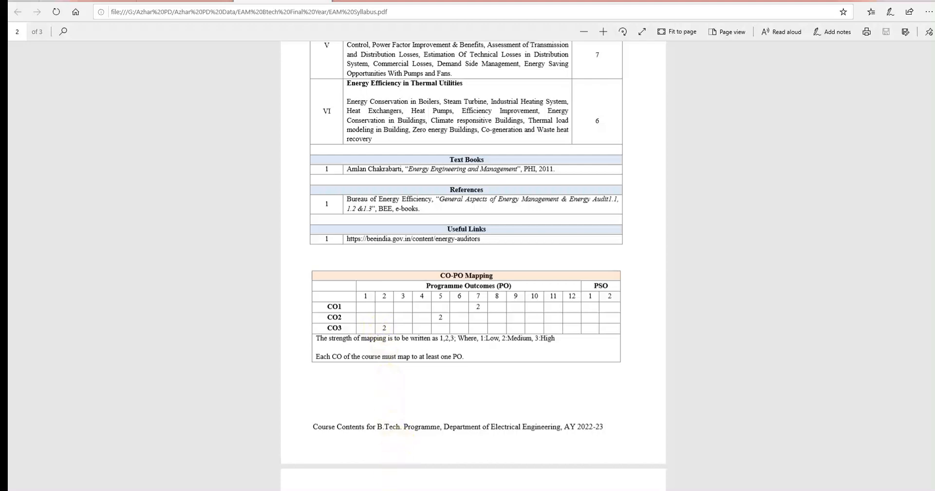
left_click(402, 442)
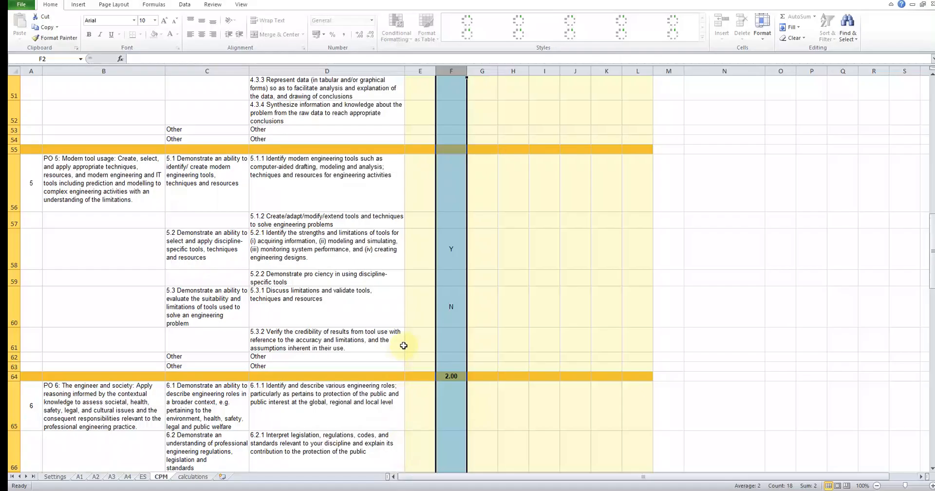
Examine CO3's column in the CPM sheet, including its PO 2 indicator entries and mapping strength
left_click(487, 70)
scroll(241, 294, "up", 10)
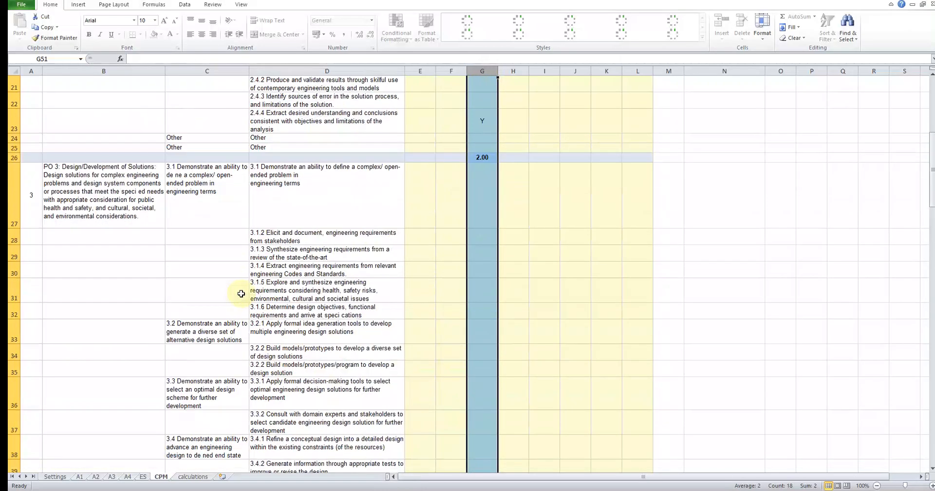
scroll(241, 293, "up", 3)
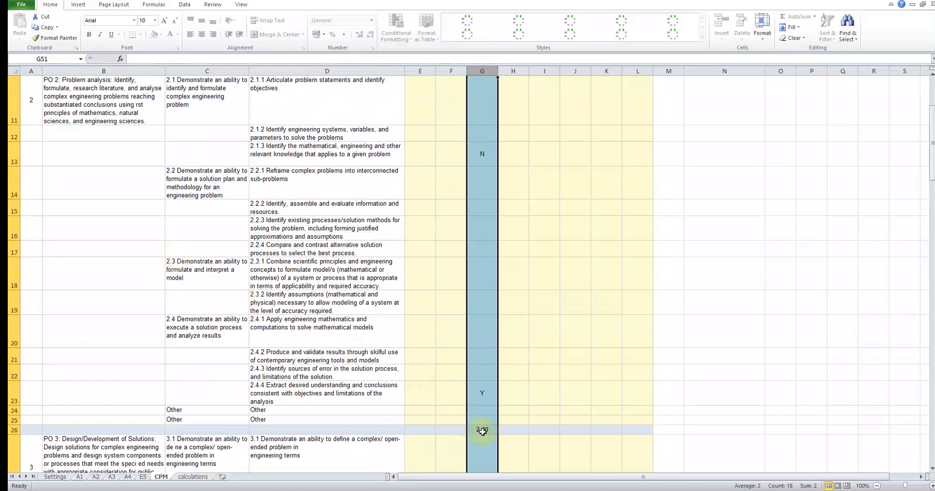
scroll(484, 432, "up", 3)
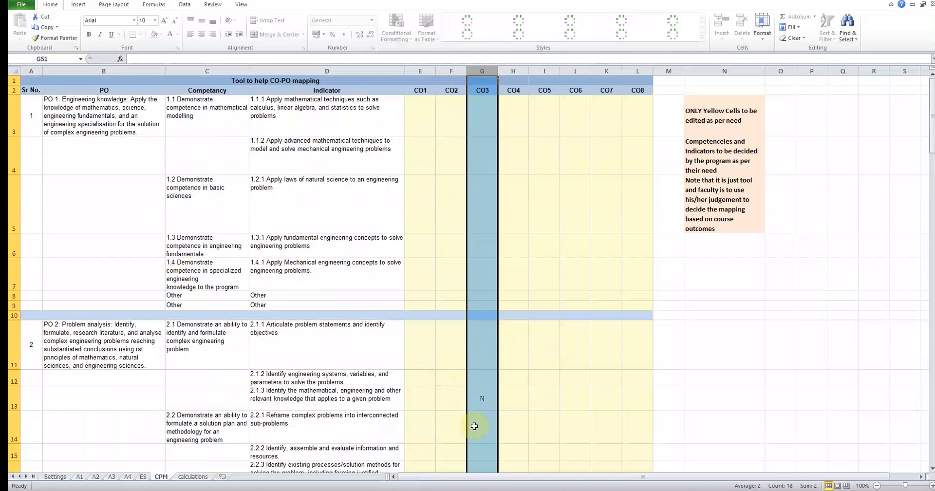
scroll(471, 417, "down", 8)
scroll(469, 411, "up", 8)
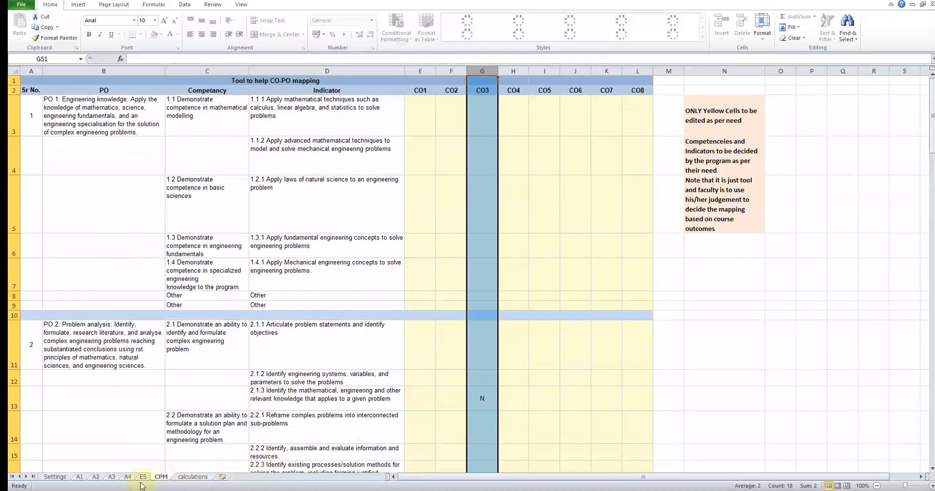
Examine the CO-PO Mapping Table on the Settings sheet, including CO1's PO7 cell and CO3's PO2 cell linked to CPM
left_click(55, 477)
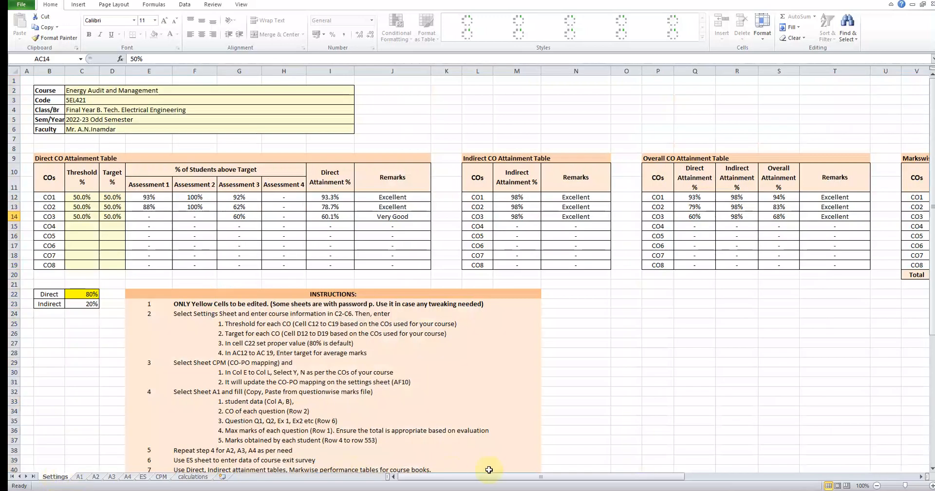
left_click_drag(480, 480, 720, 486)
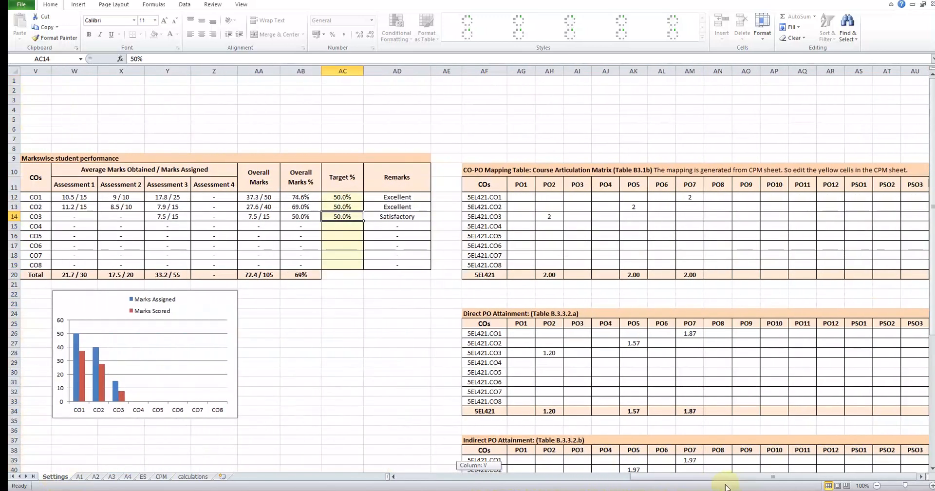
scroll(648, 321, "down", 7)
scroll(645, 315, "up", 7)
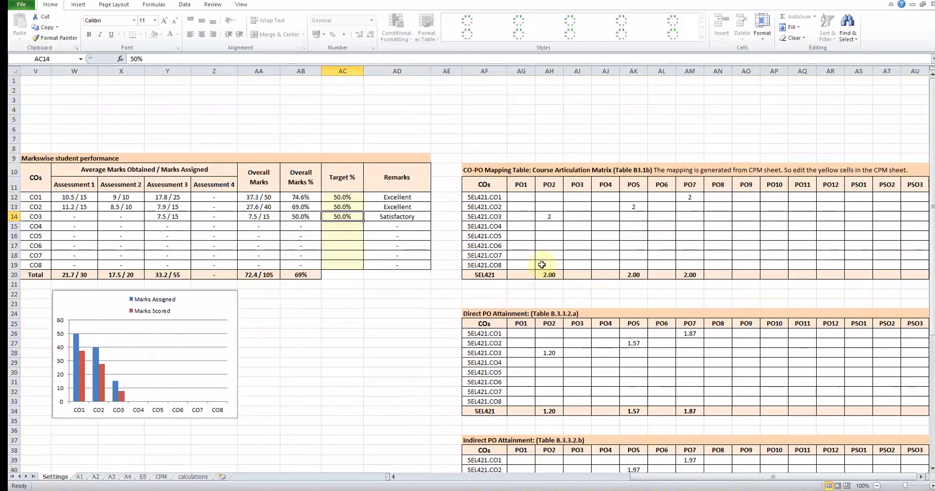
left_click(489, 198)
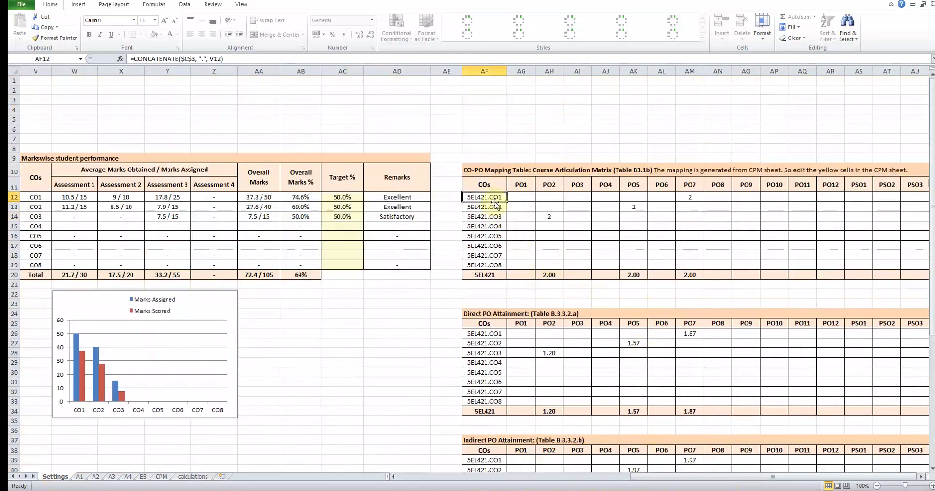
left_click(689, 198)
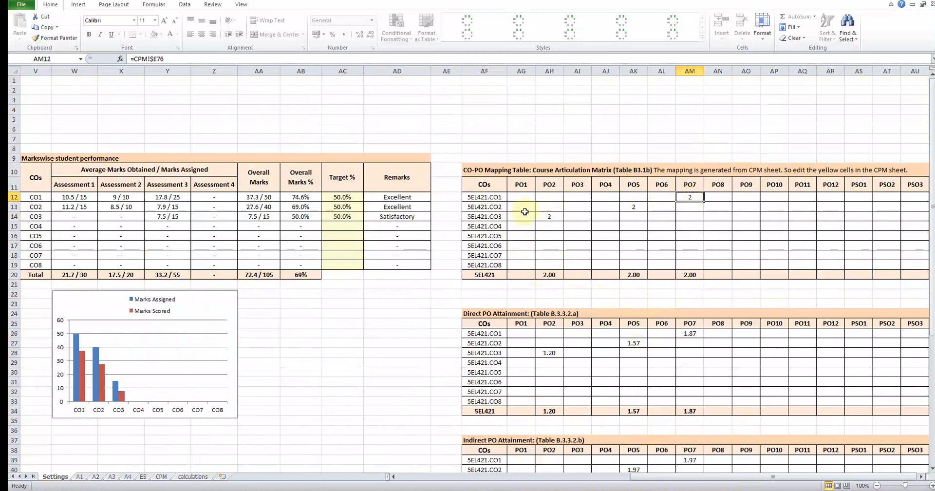
left_click(497, 208)
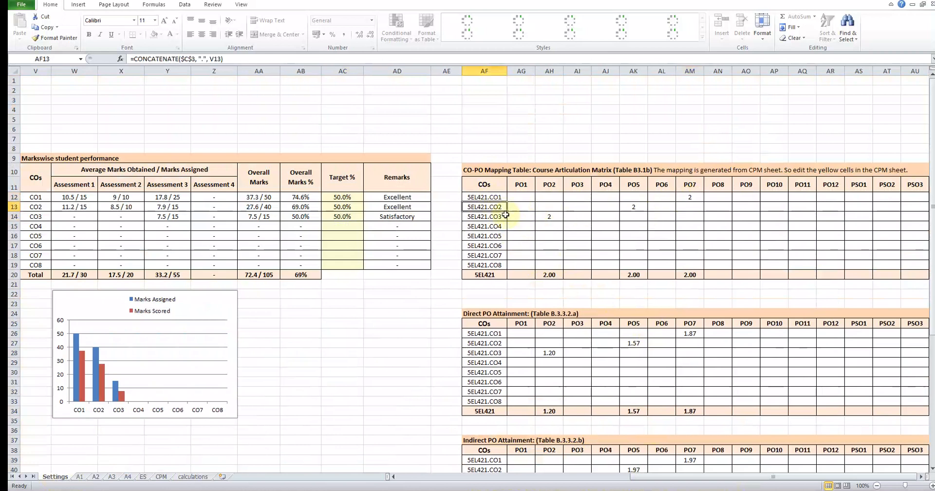
left_click(549, 217)
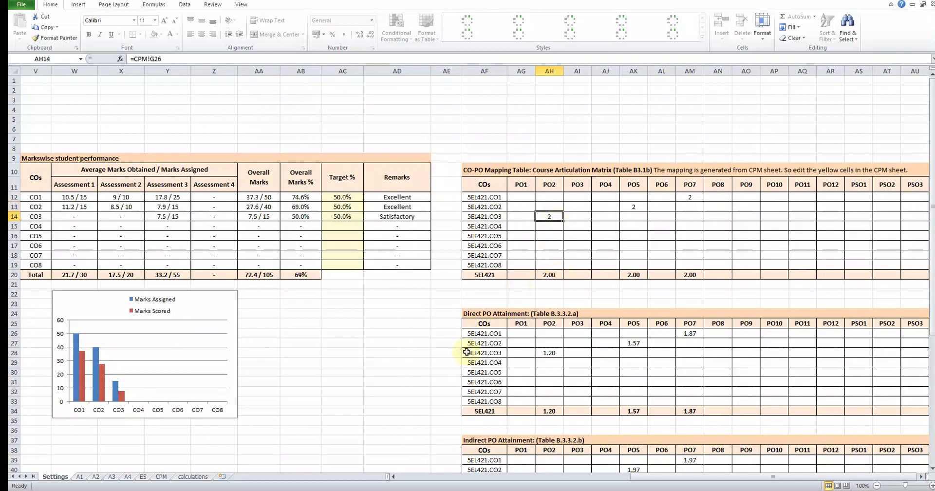
Compare the Settings sheet's CO-PO Mapping Table with the one in the syllabus and revisit the CPM sheet it draws from
left_click(274, 490)
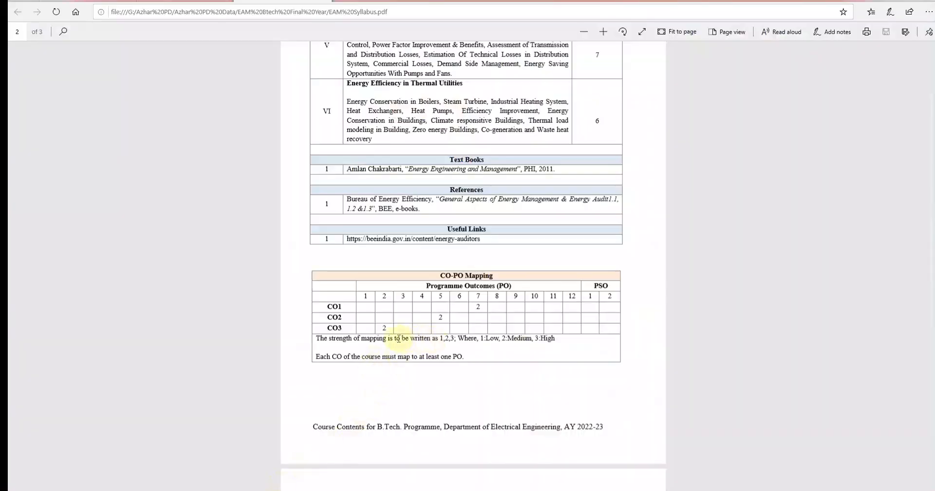
left_click(244, 490)
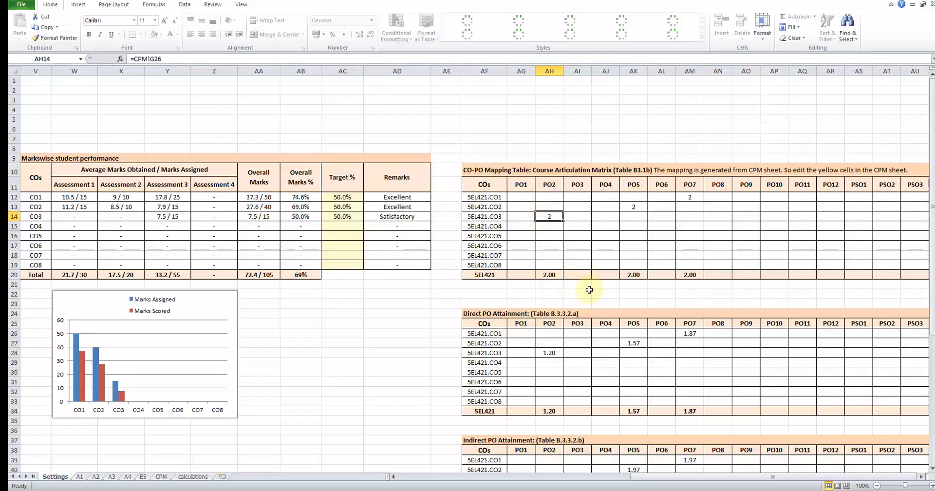
left_click(161, 477)
left_click(54, 477)
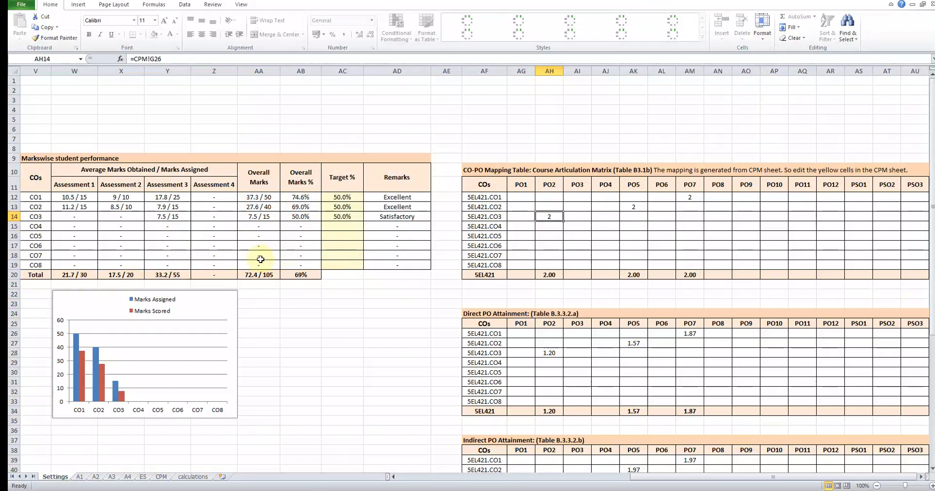
Review the filled assessment sheets A1, A2 and A3 and the exit survey sheet ES, and return to the Settings sheet
left_click(79, 477)
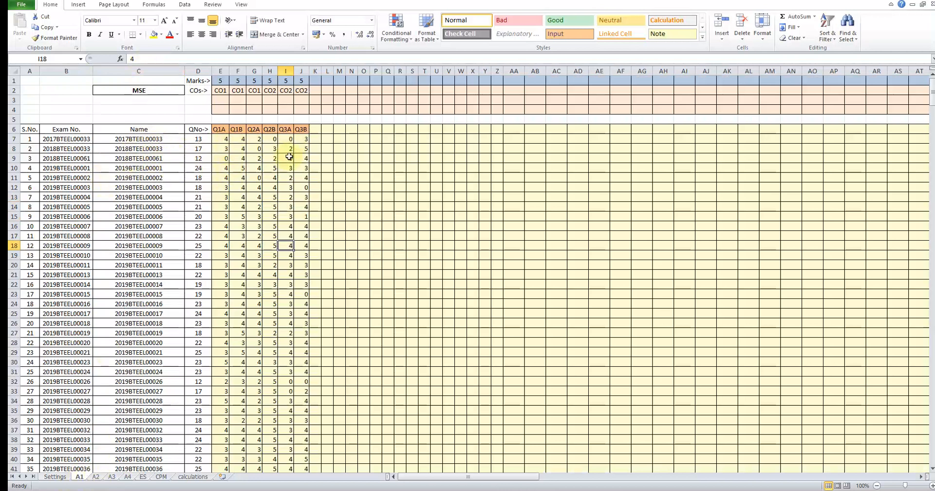
left_click(96, 477)
left_click(111, 477)
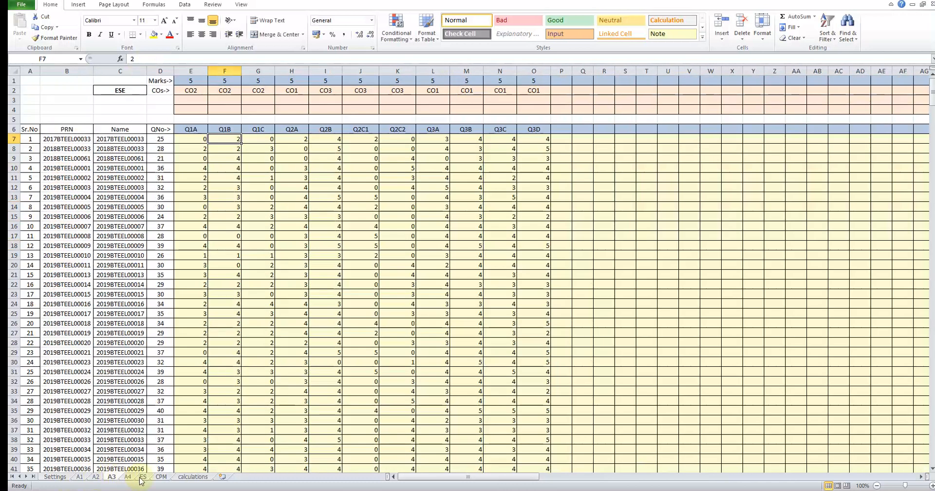
left_click(143, 477)
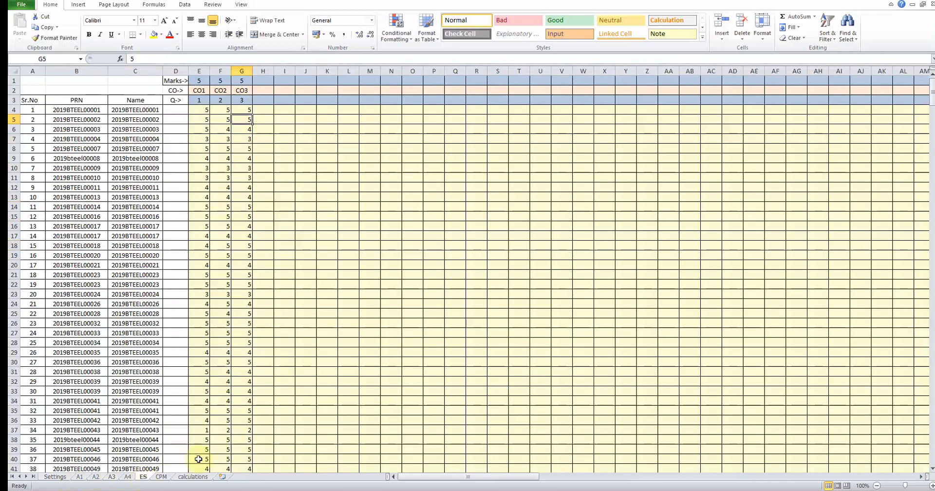
left_click(55, 477)
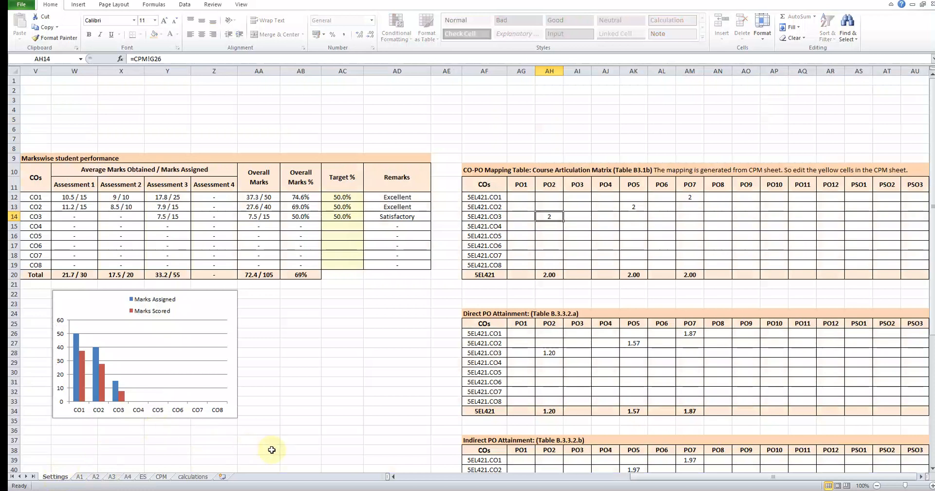
Examine the Direct CO Attainment Table on the Settings sheet and the formula behind CO1's direct attainment percentage
left_click_drag(644, 479, 577, 481)
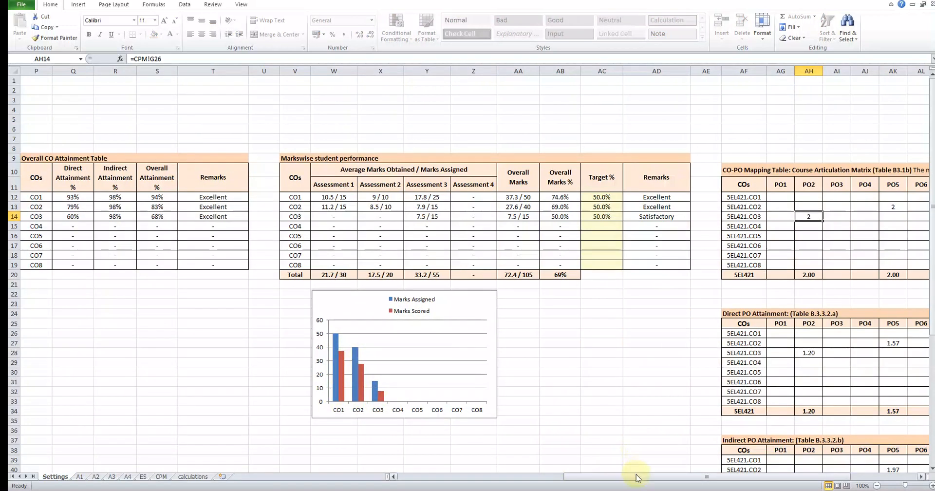
left_click_drag(635, 479, 476, 479)
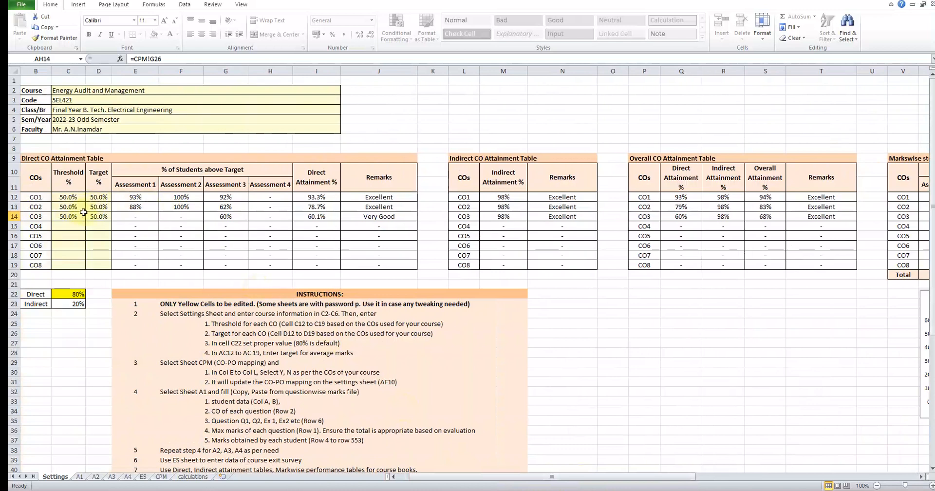
left_click(326, 198)
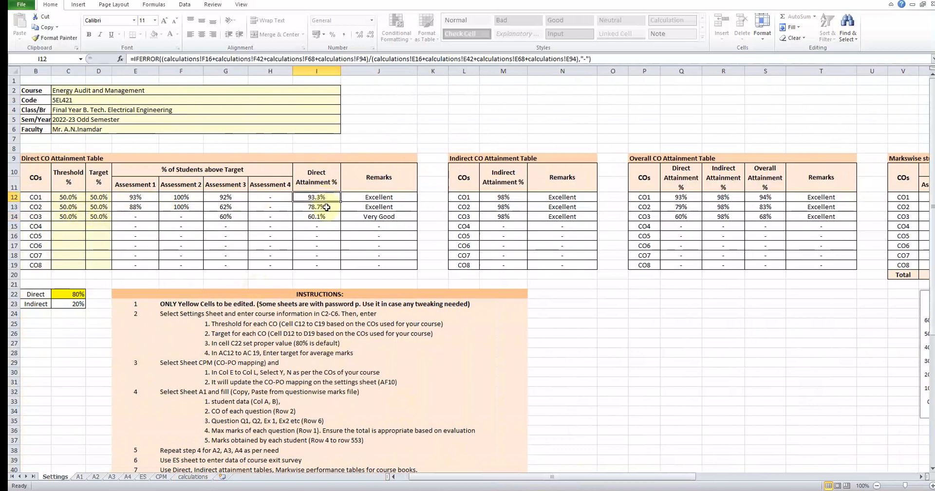
Examine the direct attainment formulas for CO2 and CO3, along with the Overall CO Attainment and Markswise student performance tables
left_click(326, 208)
left_click(327, 217)
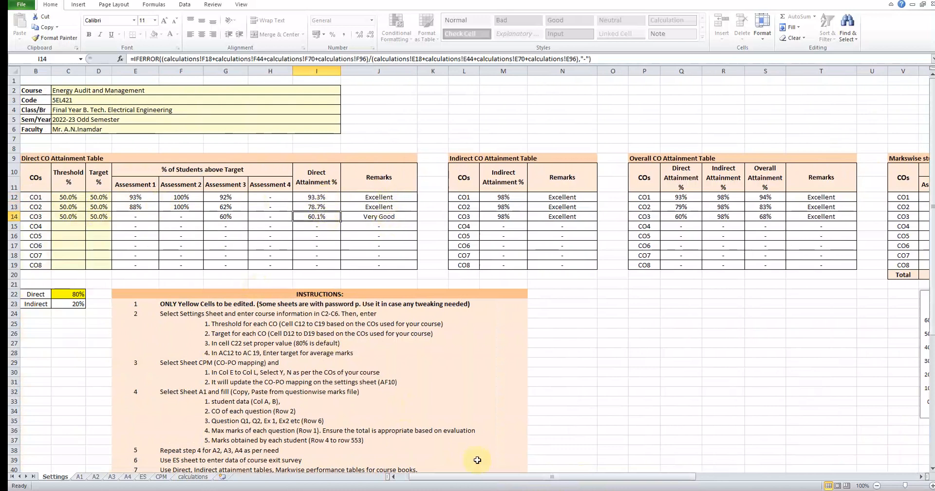
left_click_drag(597, 479, 710, 480)
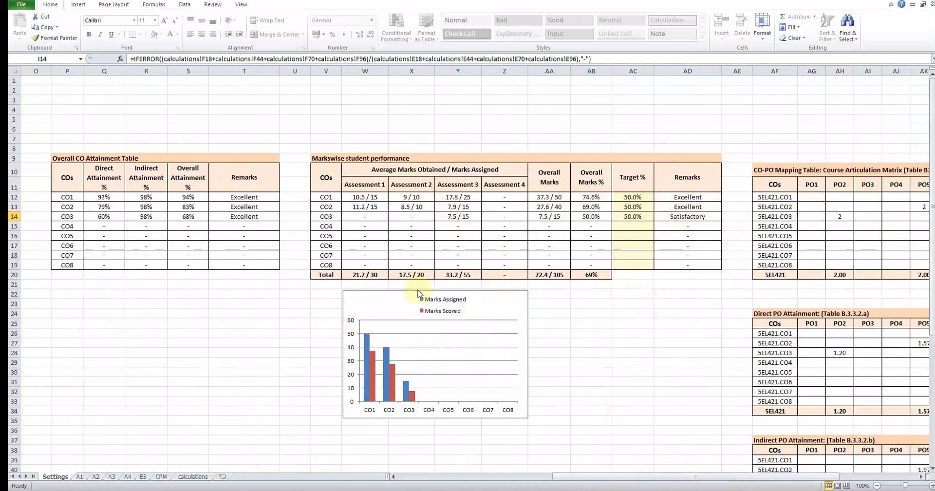
left_click_drag(620, 476, 742, 485)
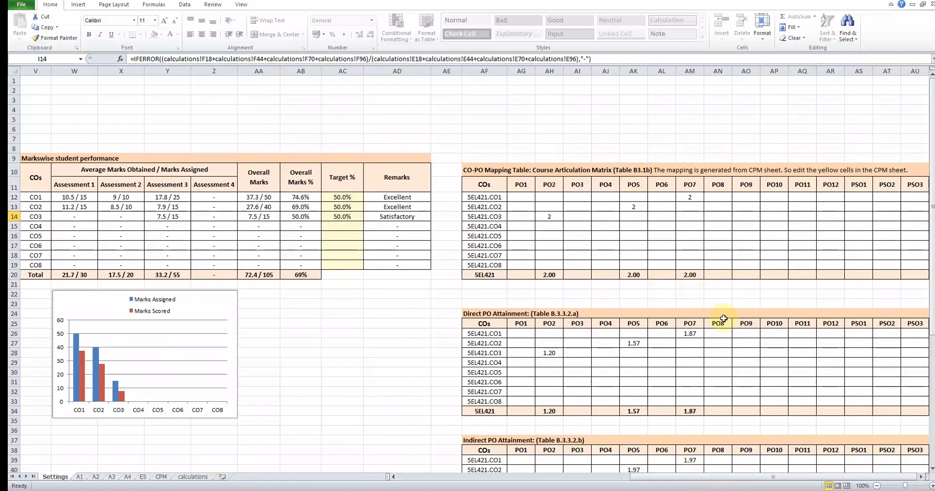
Examine the PO attainment tables on the Settings sheet, focusing on the Direct+Indirect PO Attainment table
scroll(729, 302, "down", 3)
scroll(729, 303, "down", 10)
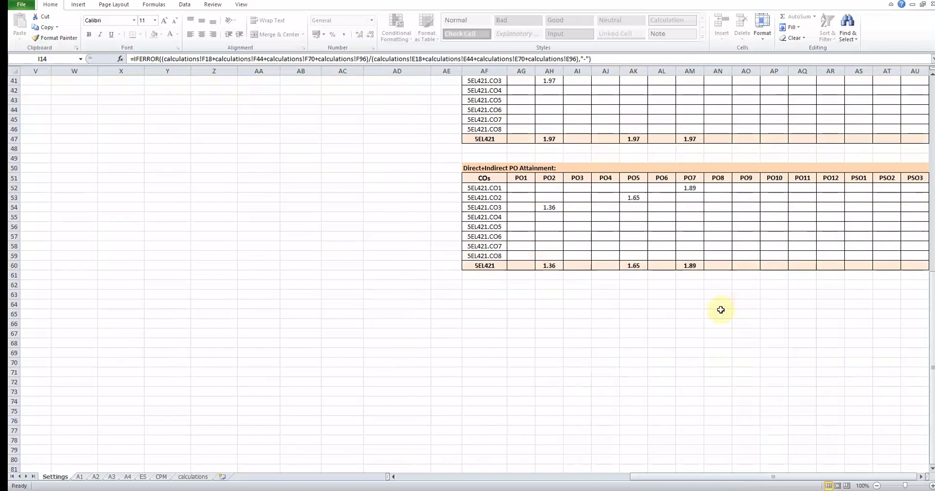
scroll(721, 309, "up", 3)
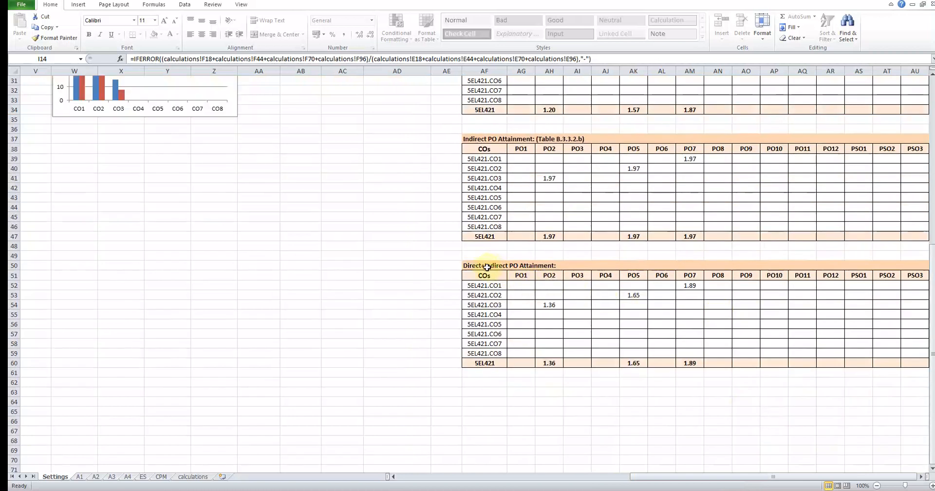
left_click_drag(487, 267, 551, 307)
left_click(416, 334)
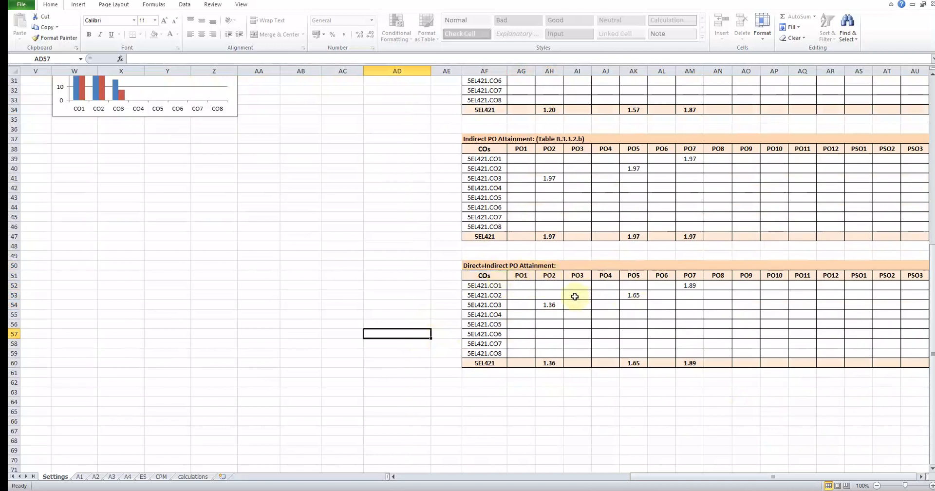
left_click_drag(469, 266, 913, 365)
left_click(746, 411)
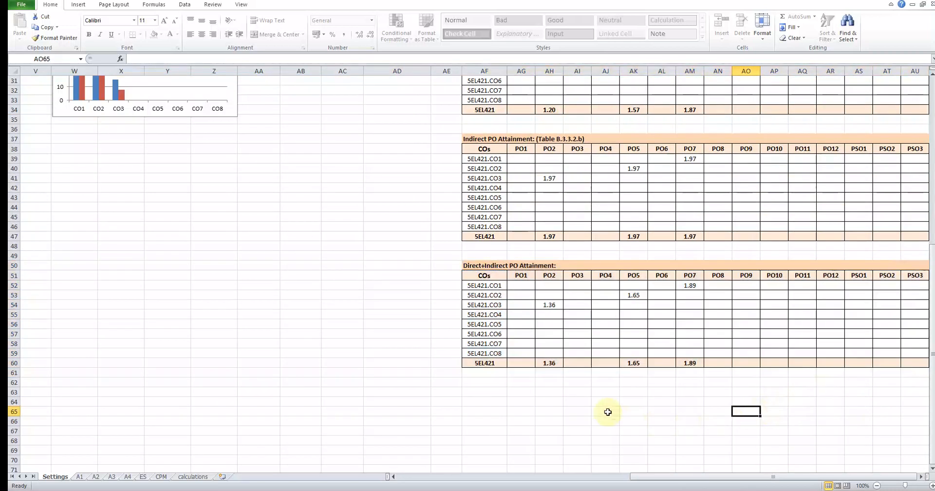
left_click(499, 385)
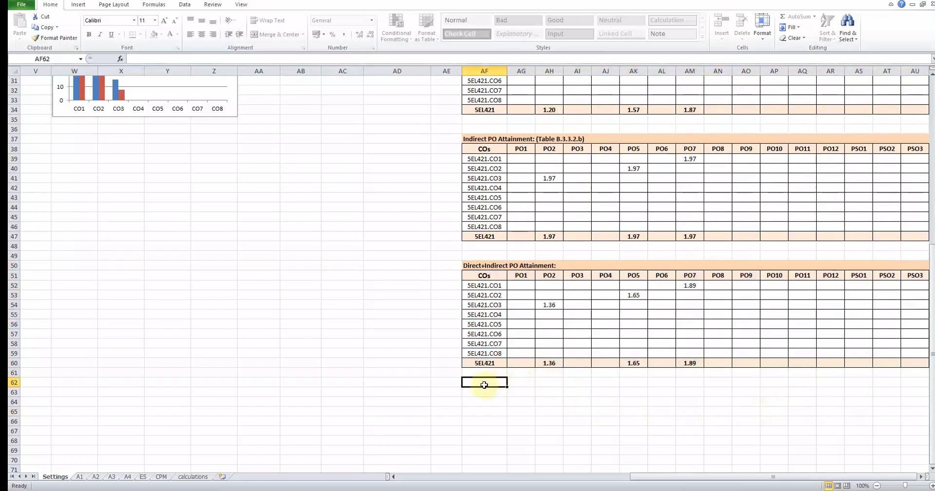
left_click(508, 404)
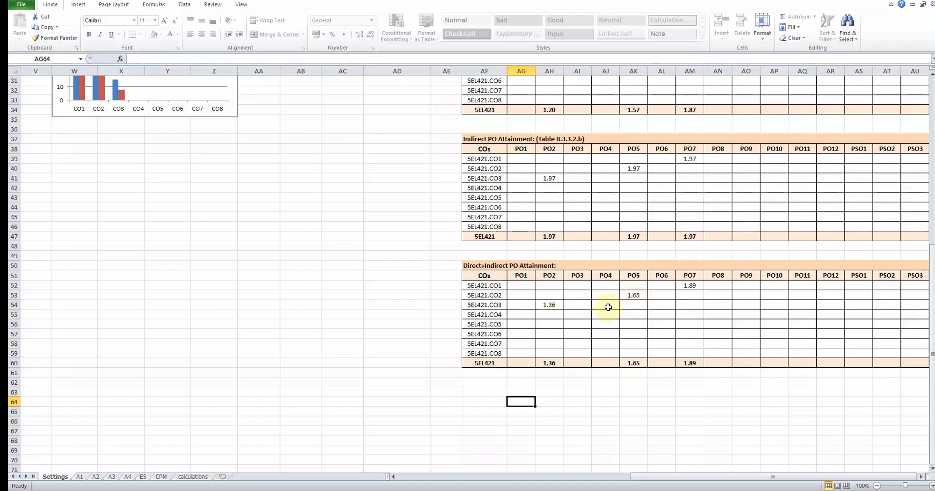
Inspect the combined attainment cells for CO2 under PO5, CO1 under PO7 and CO3 under PO2
left_click(634, 295)
left_click(696, 287)
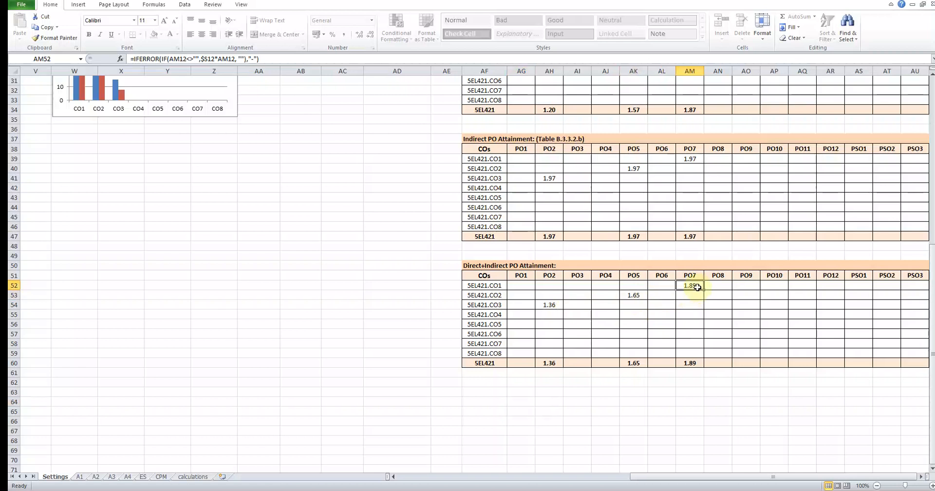
left_click(557, 306)
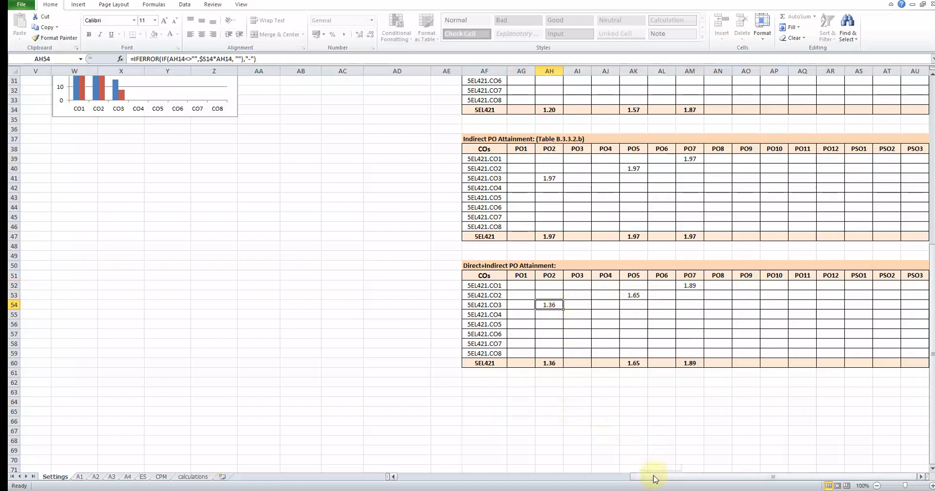
Review the Settings sheet's CO attainment tables and instructions, and revisit the CO-PO mapping tool on the CPM sheet
left_click_drag(653, 477, 423, 478)
scroll(431, 432, "up", 10)
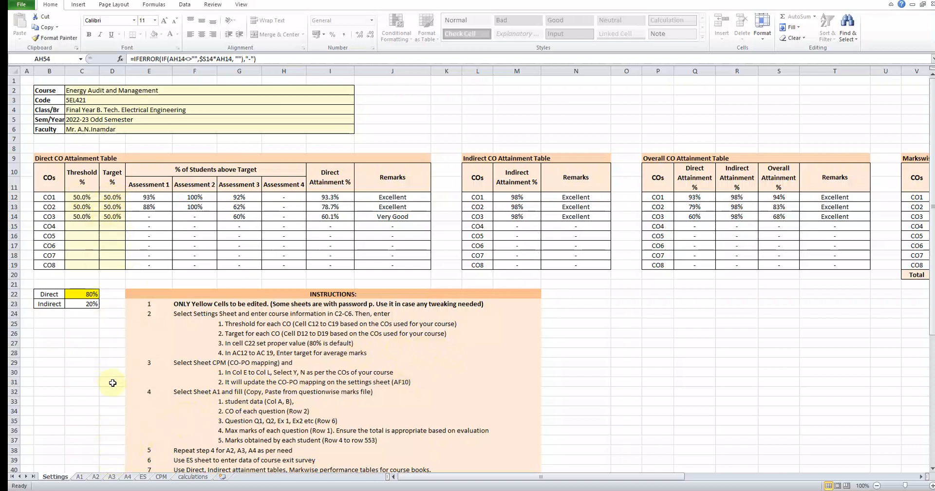
left_click(191, 477)
left_click(161, 477)
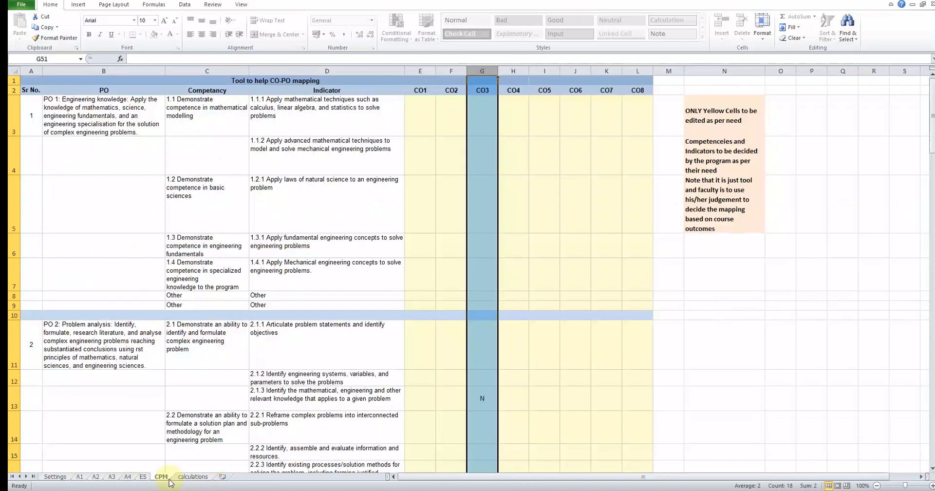
left_click(565, 306)
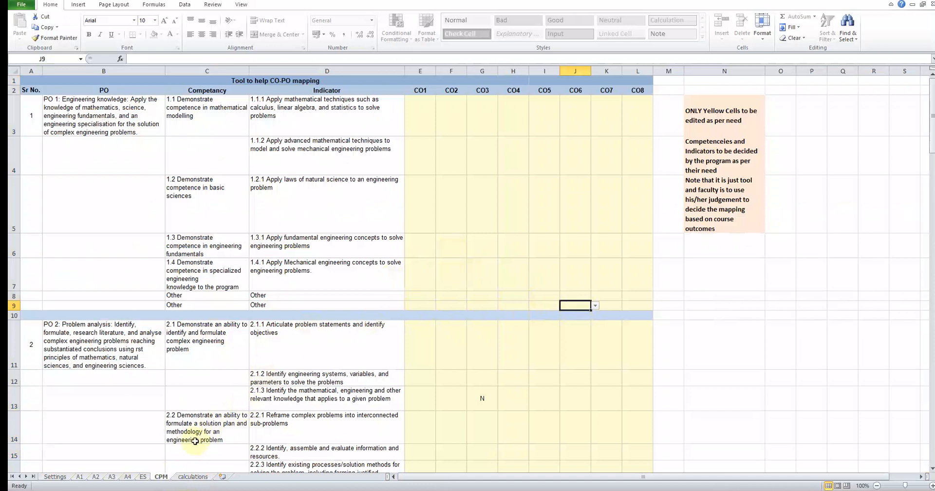
Review the MSE marks in A1, the ISE marks in A2, the ESE marks in A3 and the exit survey in ES
left_click(80, 477)
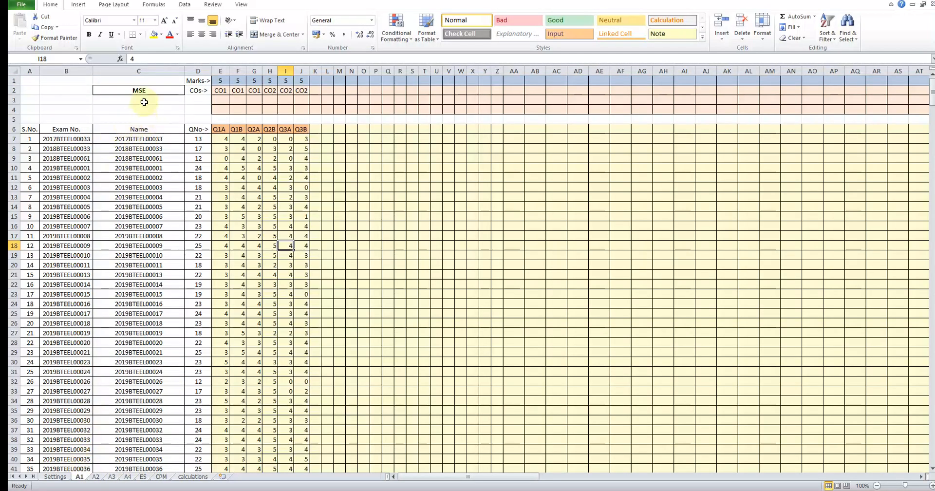
left_click(97, 478)
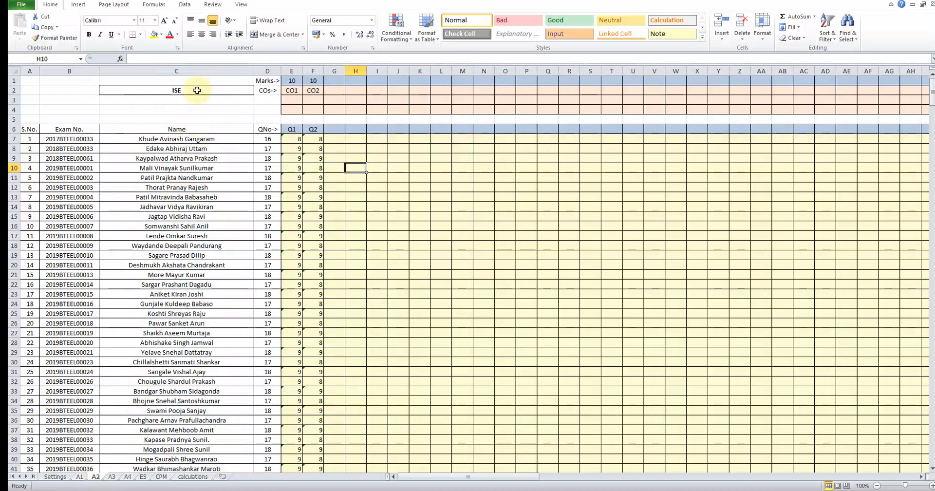
left_click(111, 477)
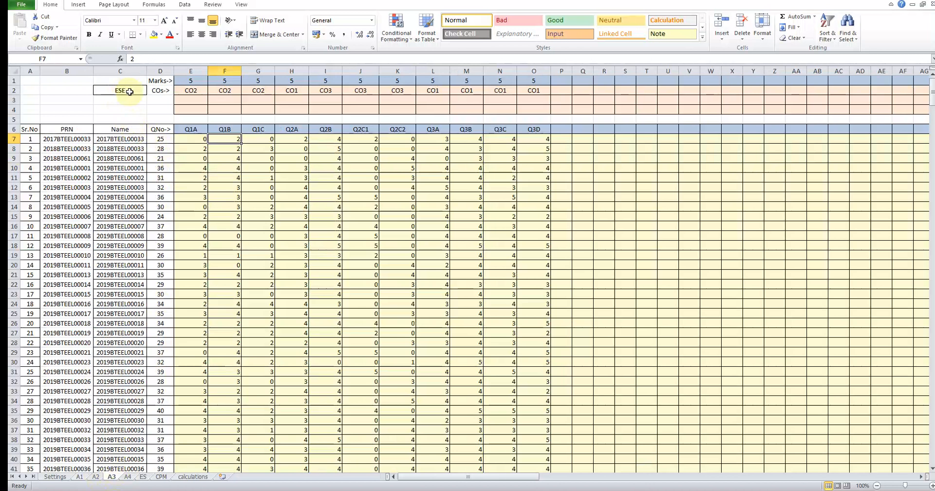
left_click(142, 476)
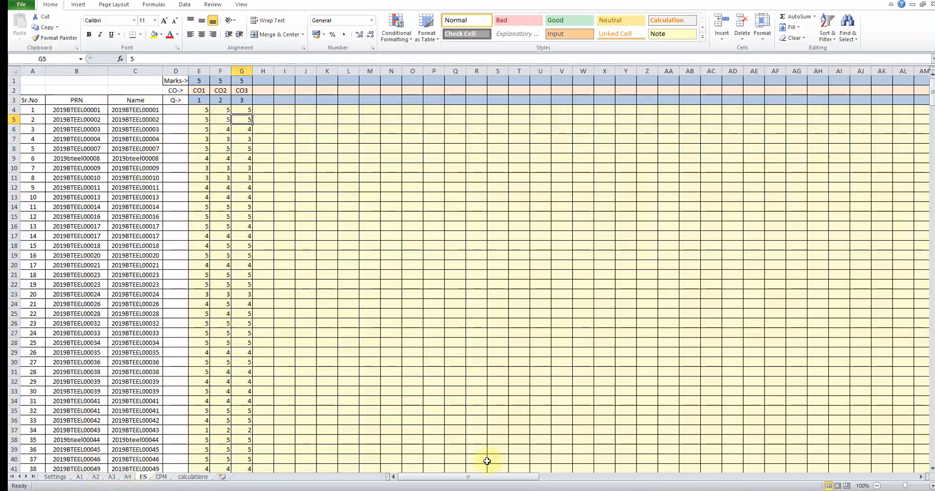
Return to the Settings sheet and examine the whole Direct+Indirect PO Attainment table
left_click(65, 478)
left_click_drag(479, 479, 753, 474)
scroll(675, 359, "down", 17)
scroll(675, 359, "up", 7)
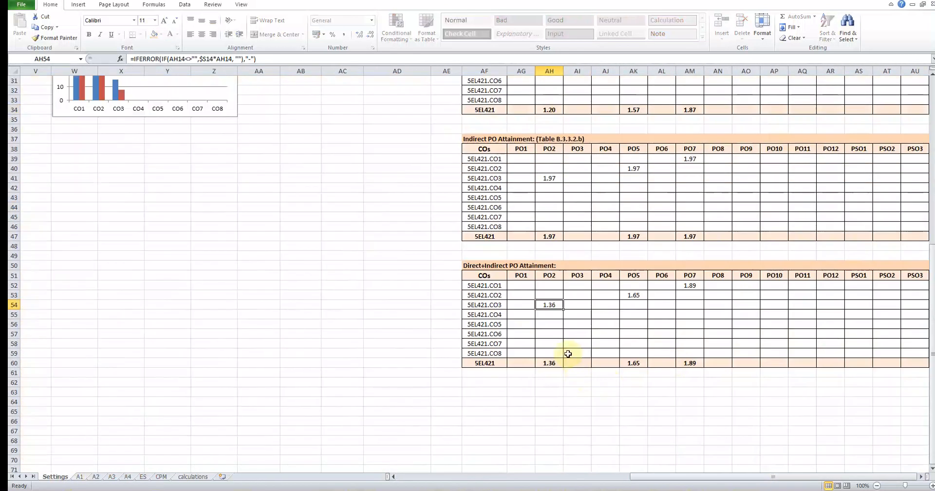
left_click_drag(485, 265, 918, 364)
left_click(661, 437)
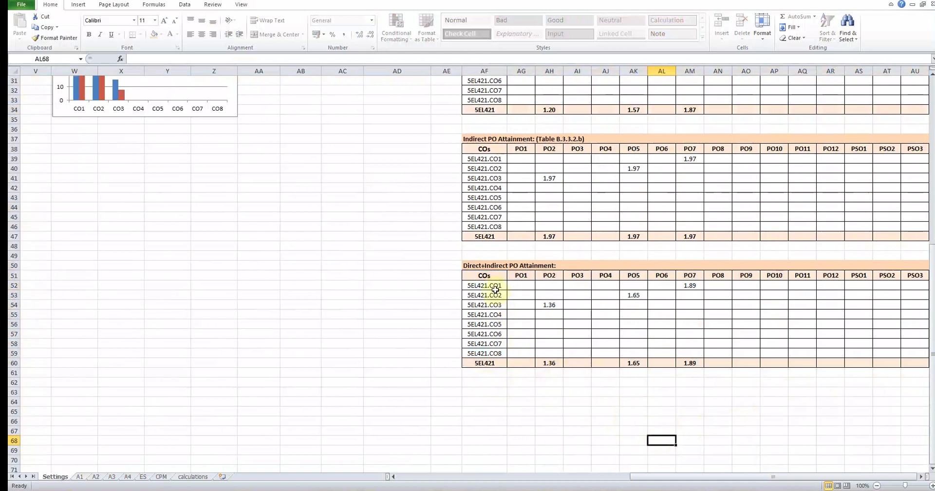
Compare the CO-PO mapping, direct and indirect PO attainment tables with the combined Direct+Indirect PO Attainment table
scroll(600, 368, "up", 7)
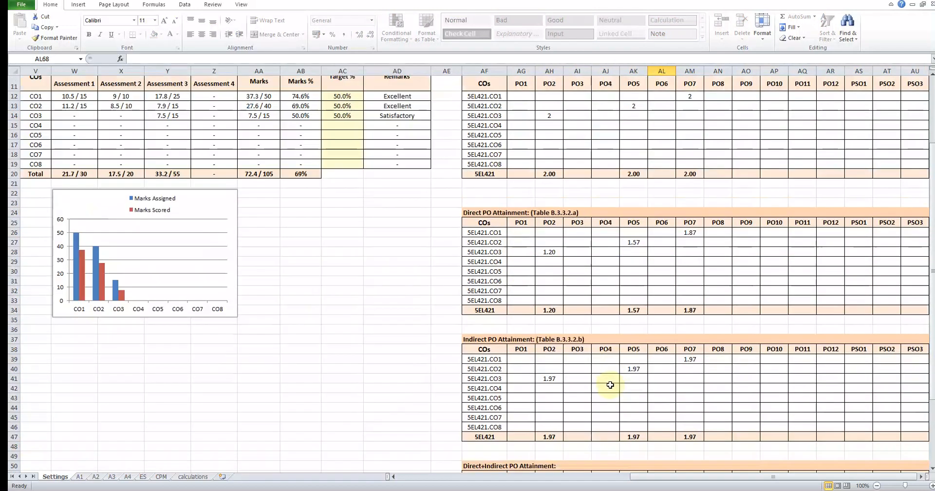
scroll(611, 382, "up", 3)
scroll(604, 382, "down", 10)
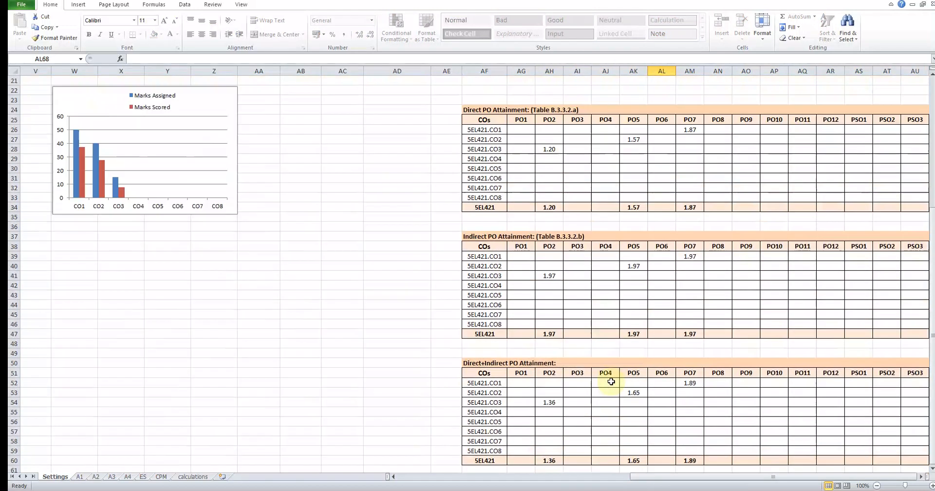
left_click_drag(468, 265, 931, 356)
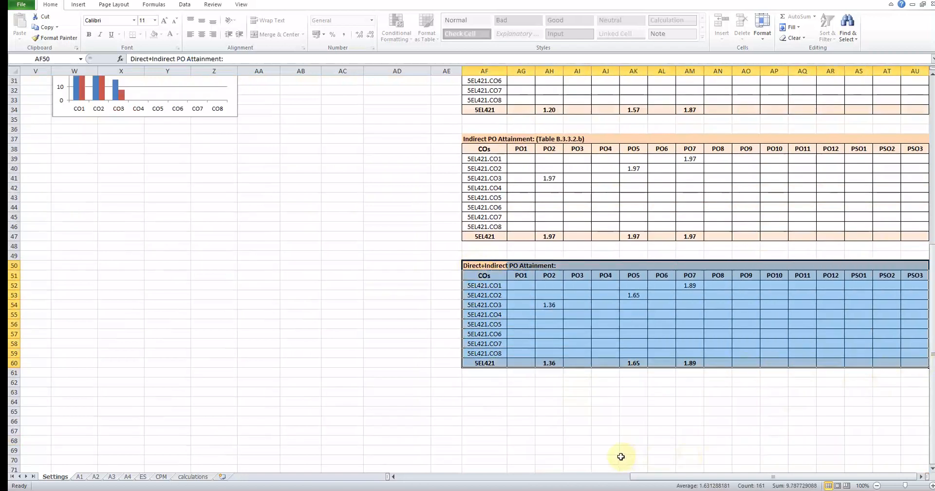
left_click(626, 459)
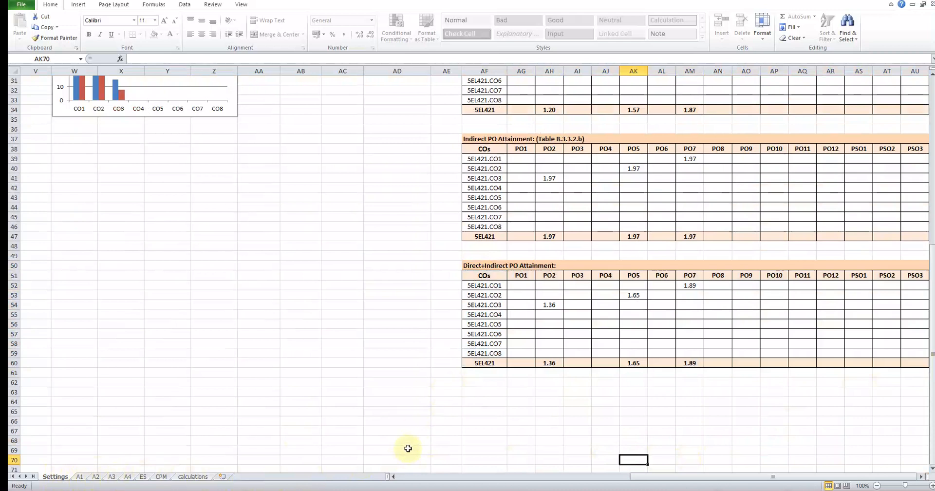
Review the Settings sheet's course details, direct, indirect and overall CO attainment tables, and instructions
left_click_drag(669, 481, 716, 478)
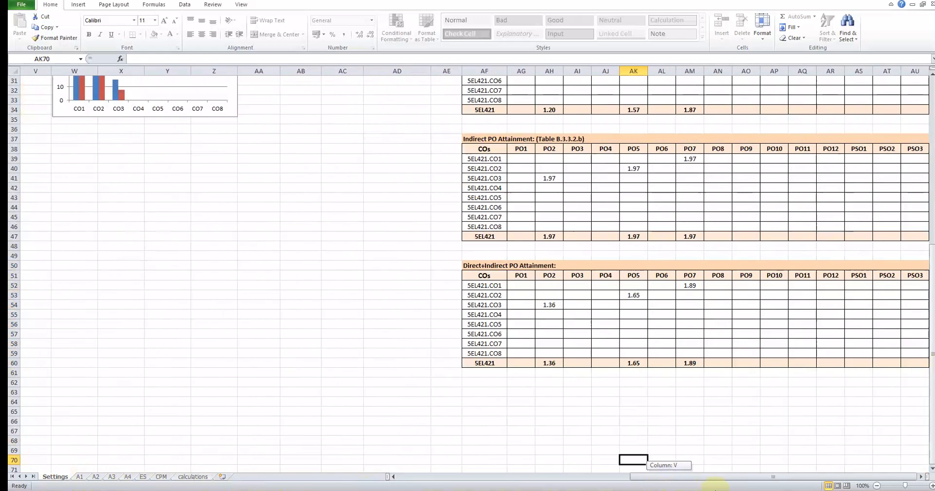
scroll(707, 440, "up", 3)
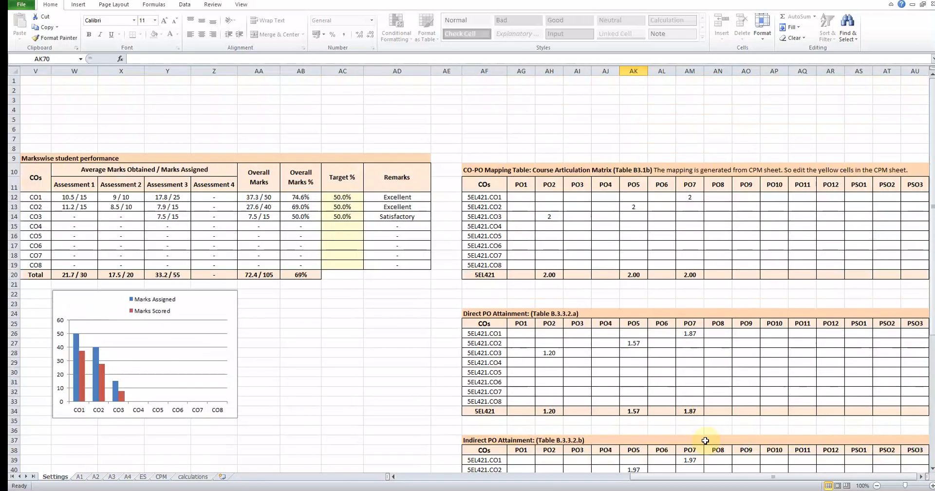
left_click_drag(682, 480, 448, 482)
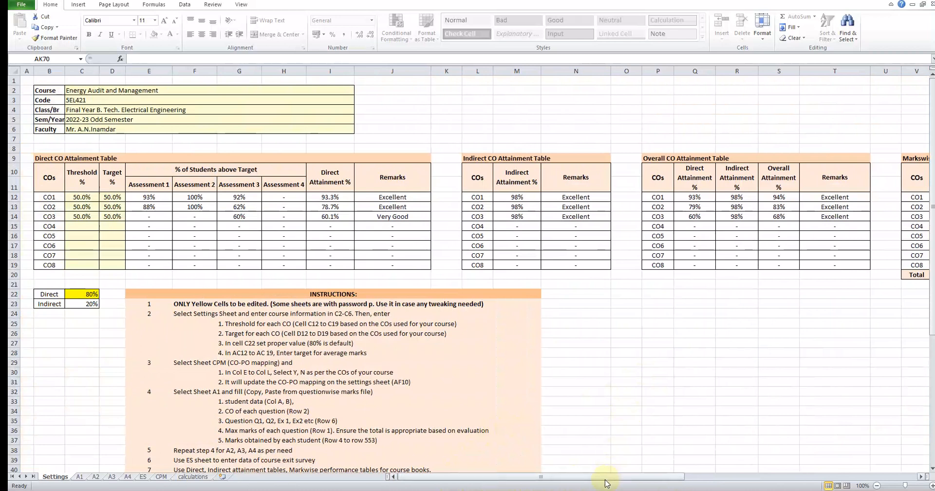
mouse_move(606, 483)
left_mouse_down()
mouse_move(647, 482)
mouse_move(604, 482)
left_mouse_up()
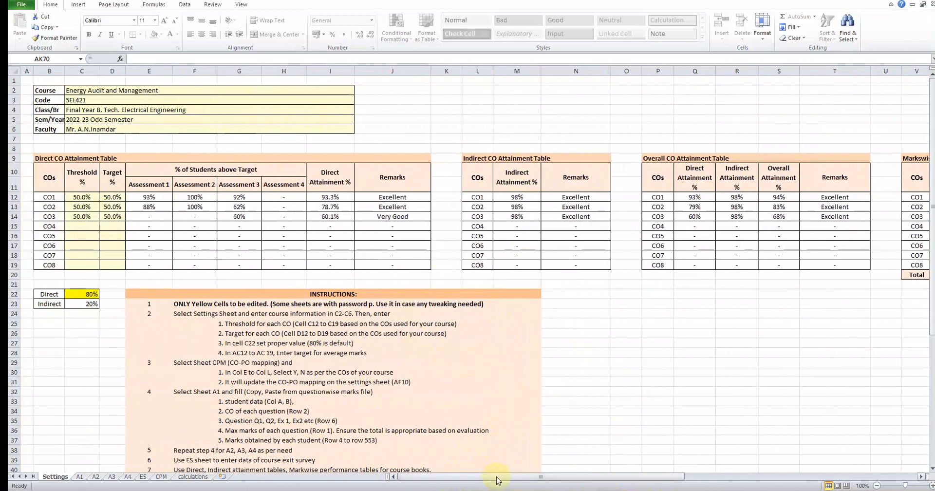
Revisit the Direct+Indirect PO Attainment table as the final result on the Settings sheet
left_click_drag(497, 480, 744, 480)
scroll(673, 366, "down", 10)
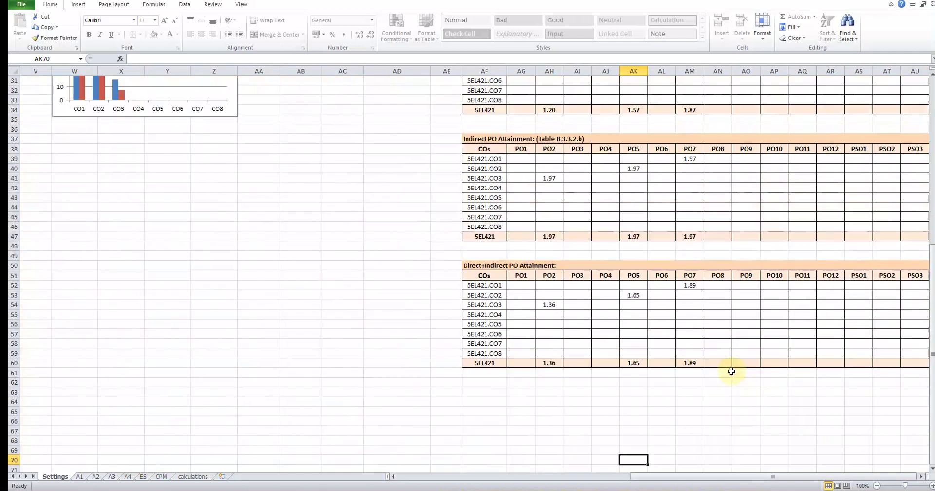
left_click_drag(480, 265, 812, 382)
left_click(769, 402)
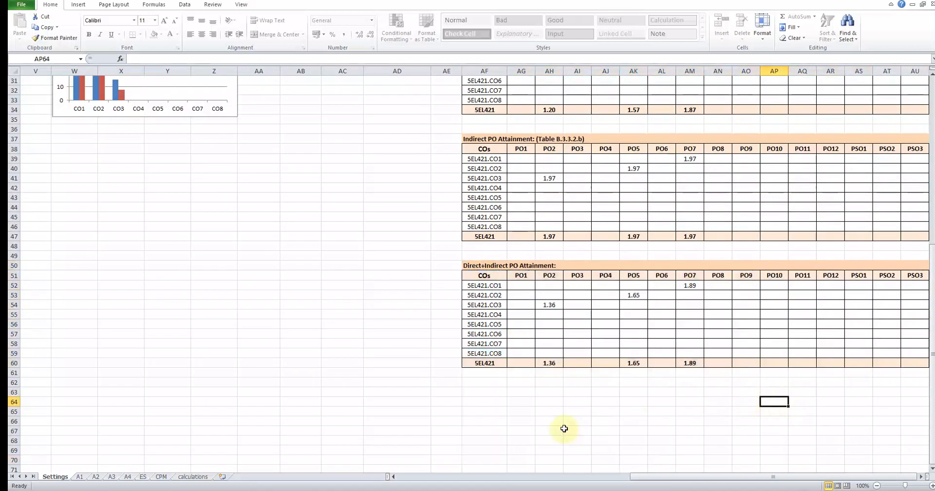
left_click(419, 490)
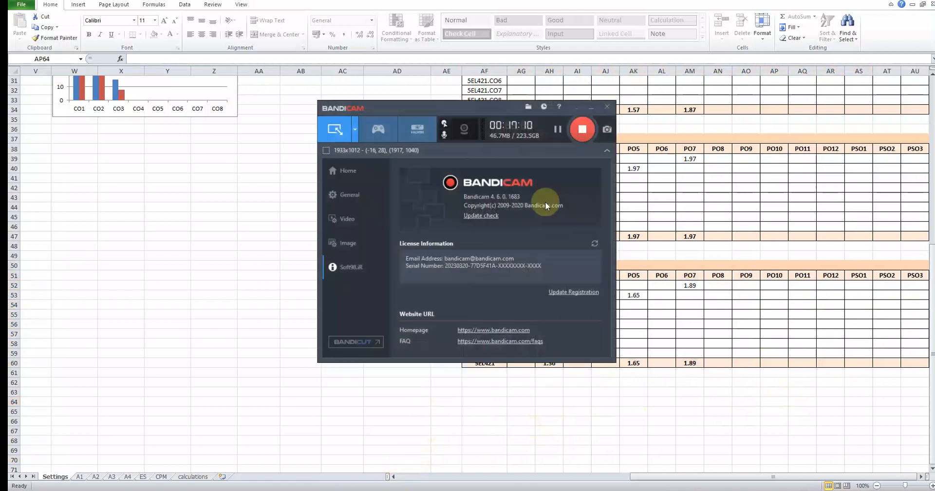